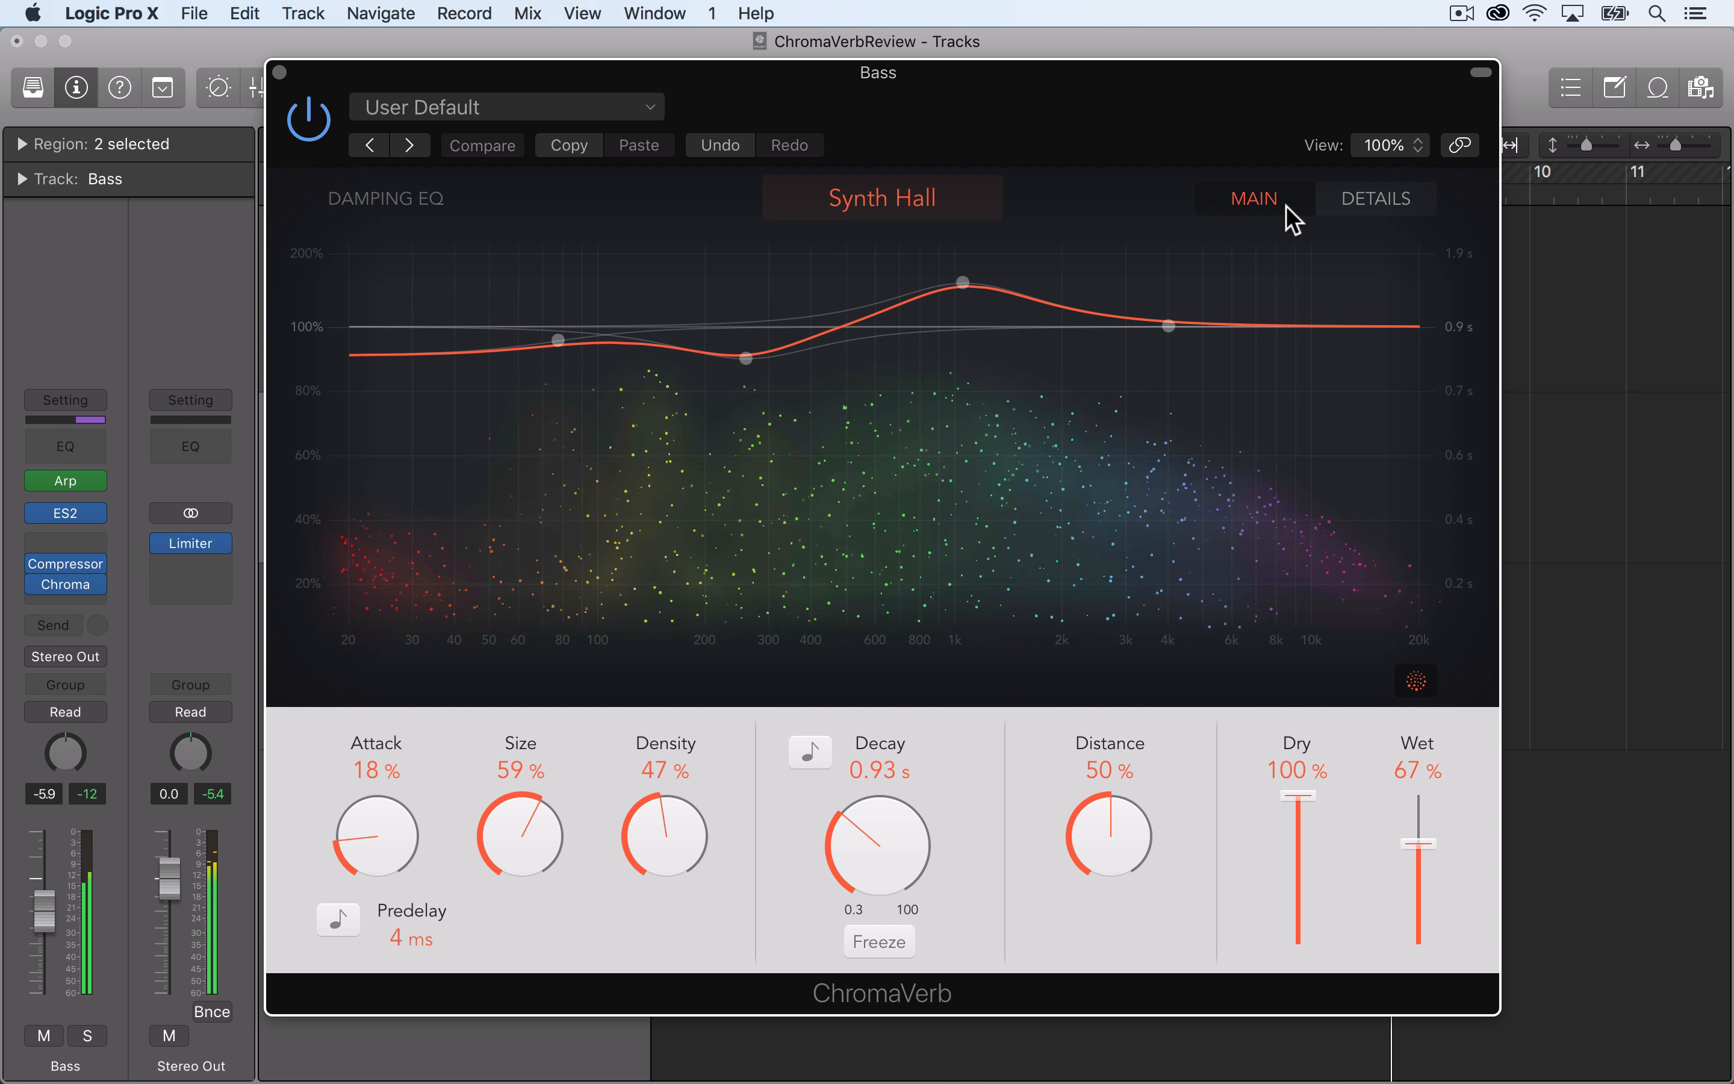
# Look over the output EQ and detail settings of the reverb, and return to the main view.
pyautogui.click(1369, 204)
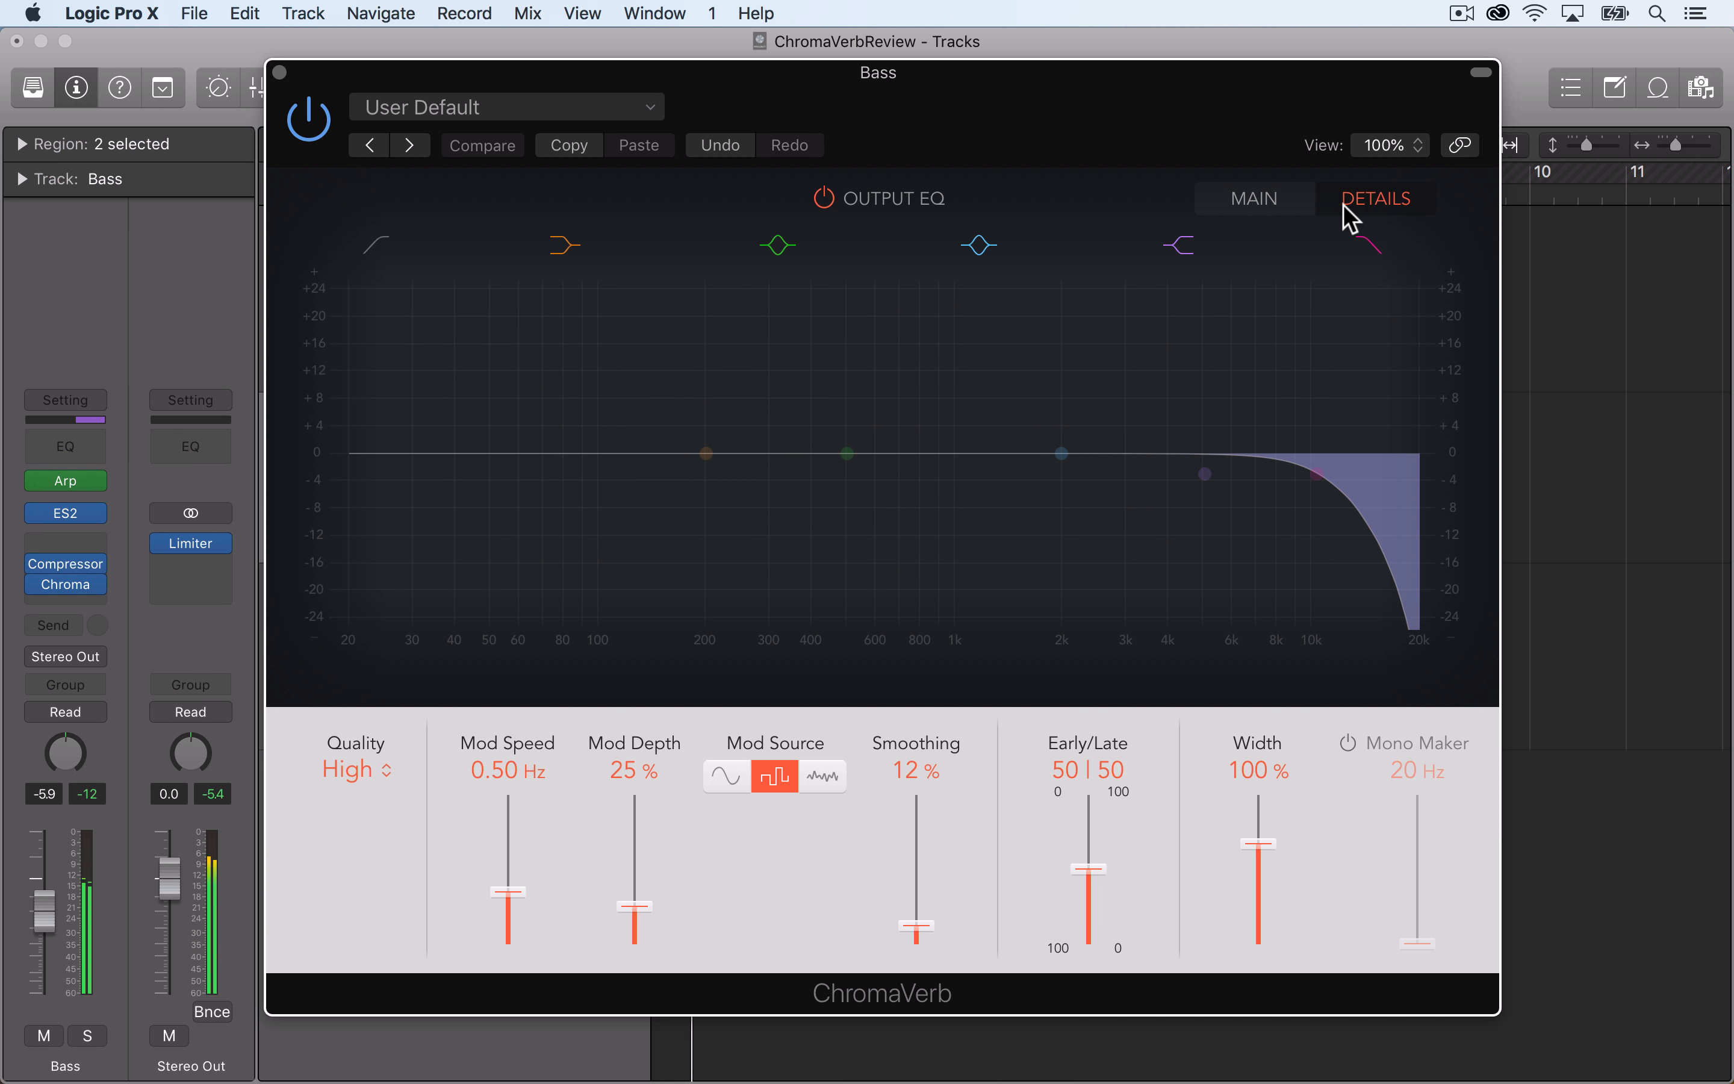
pyautogui.click(1298, 204)
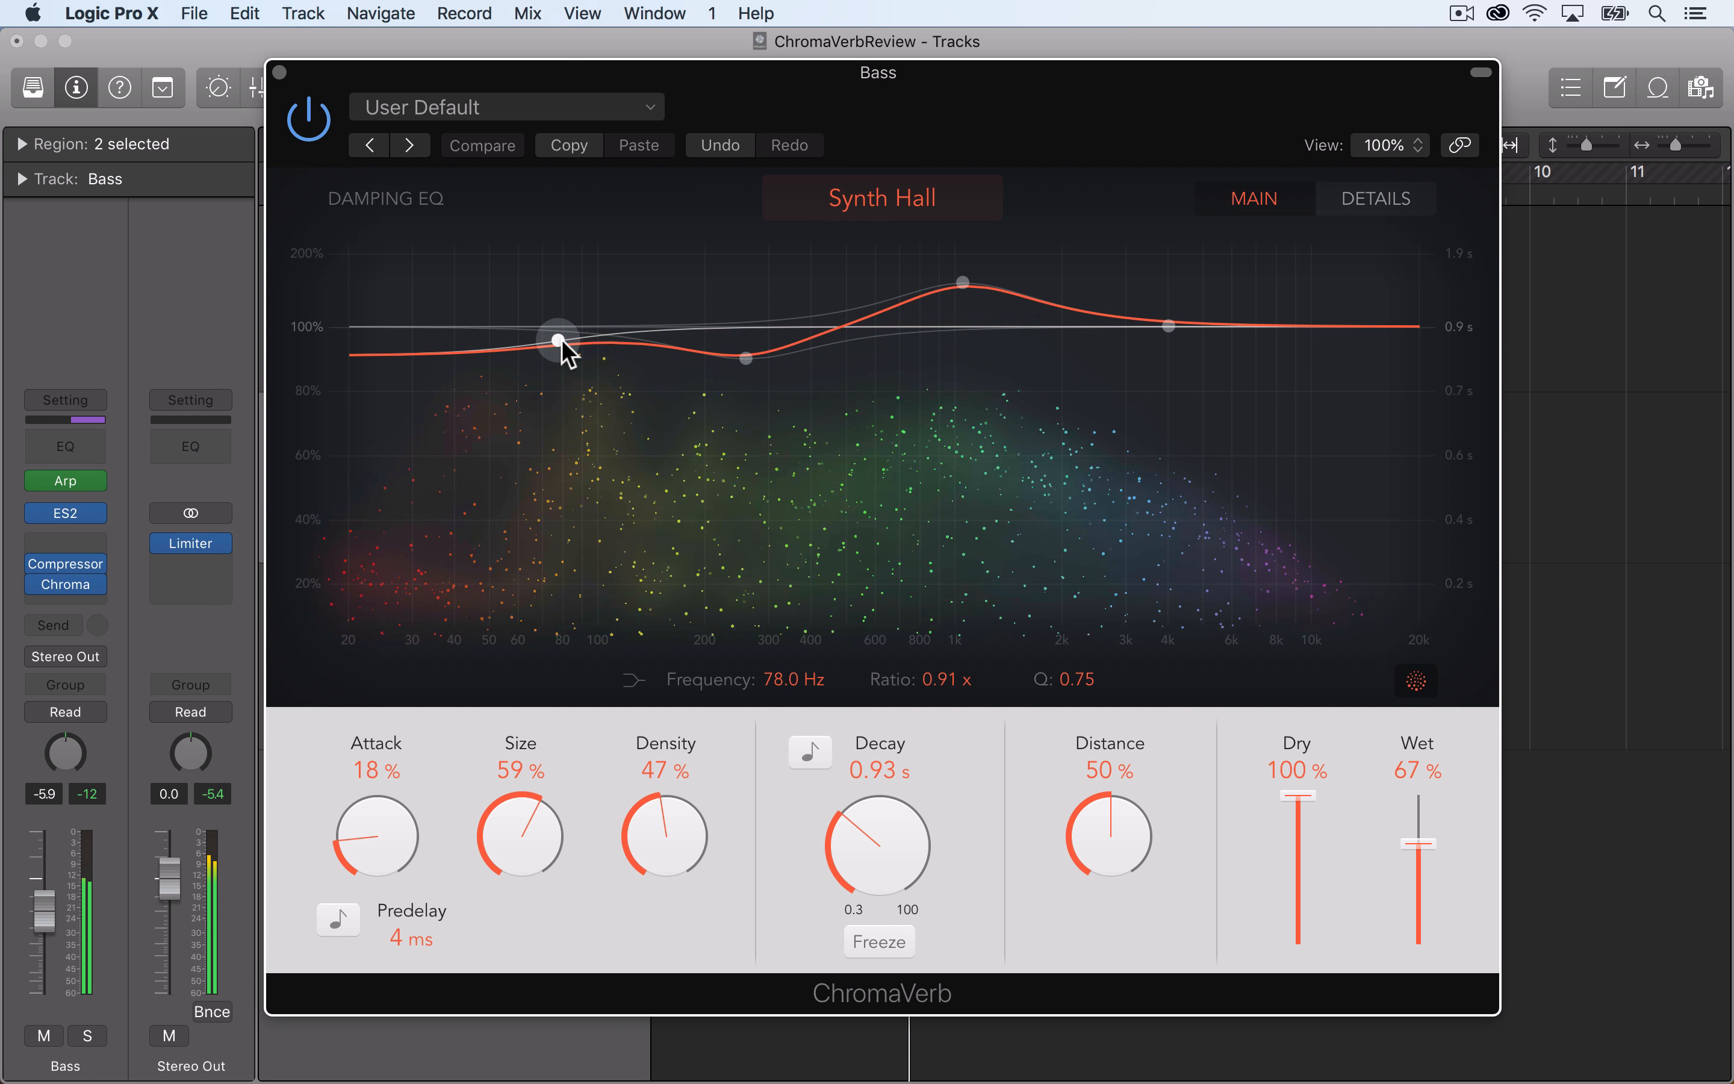
# Solo the Bass track and shape the damping EQ with points at 4150 Hz ratio 1.50, 1700 Hz ratio 1.85 and 270 Hz ratio 0.87.
pyautogui.moveTo(1165, 327)
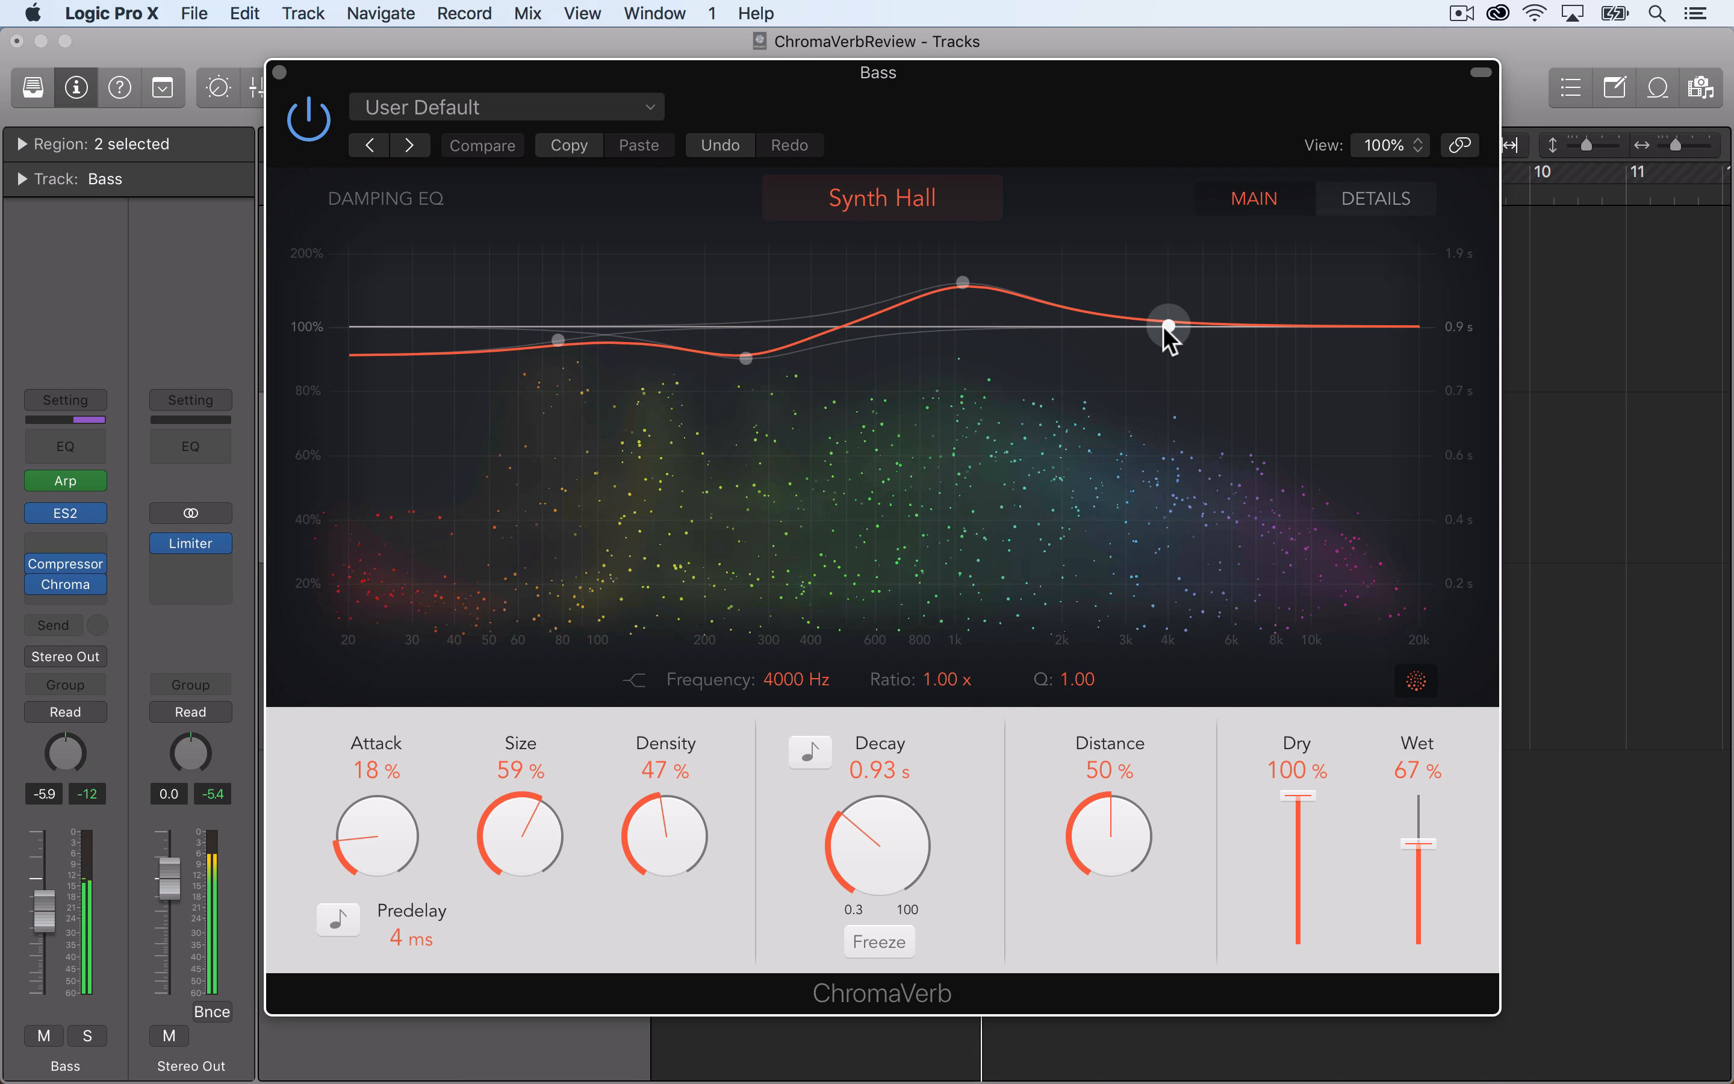
pyautogui.moveTo(1168, 327)
pyautogui.mouseDown()
pyautogui.moveTo(1145, 279)
pyautogui.moveTo(991, 241)
pyautogui.moveTo(574, 222)
pyautogui.moveTo(1222, 376)
pyautogui.moveTo(765, 509)
pyautogui.moveTo(1309, 391)
pyautogui.moveTo(1222, 330)
pyautogui.moveTo(1170, 321)
pyautogui.moveTo(1135, 260)
pyautogui.moveTo(749, 238)
pyautogui.moveTo(1255, 309)
pyautogui.moveTo(771, 515)
pyautogui.moveTo(1237, 419)
pyautogui.moveTo(1203, 302)
pyautogui.moveTo(1173, 307)
pyautogui.mouseUp()
pyautogui.press('s')
pyautogui.moveTo(968, 283); pyautogui.dragTo(1053, 185)
pyautogui.click(743, 360)
pyautogui.moveTo(732, 357)
pyautogui.mouseDown()
pyautogui.moveTo(759, 503)
pyautogui.moveTo(758, 213)
pyautogui.moveTo(746, 380)
pyautogui.moveTo(746, 365)
pyautogui.mouseUp()
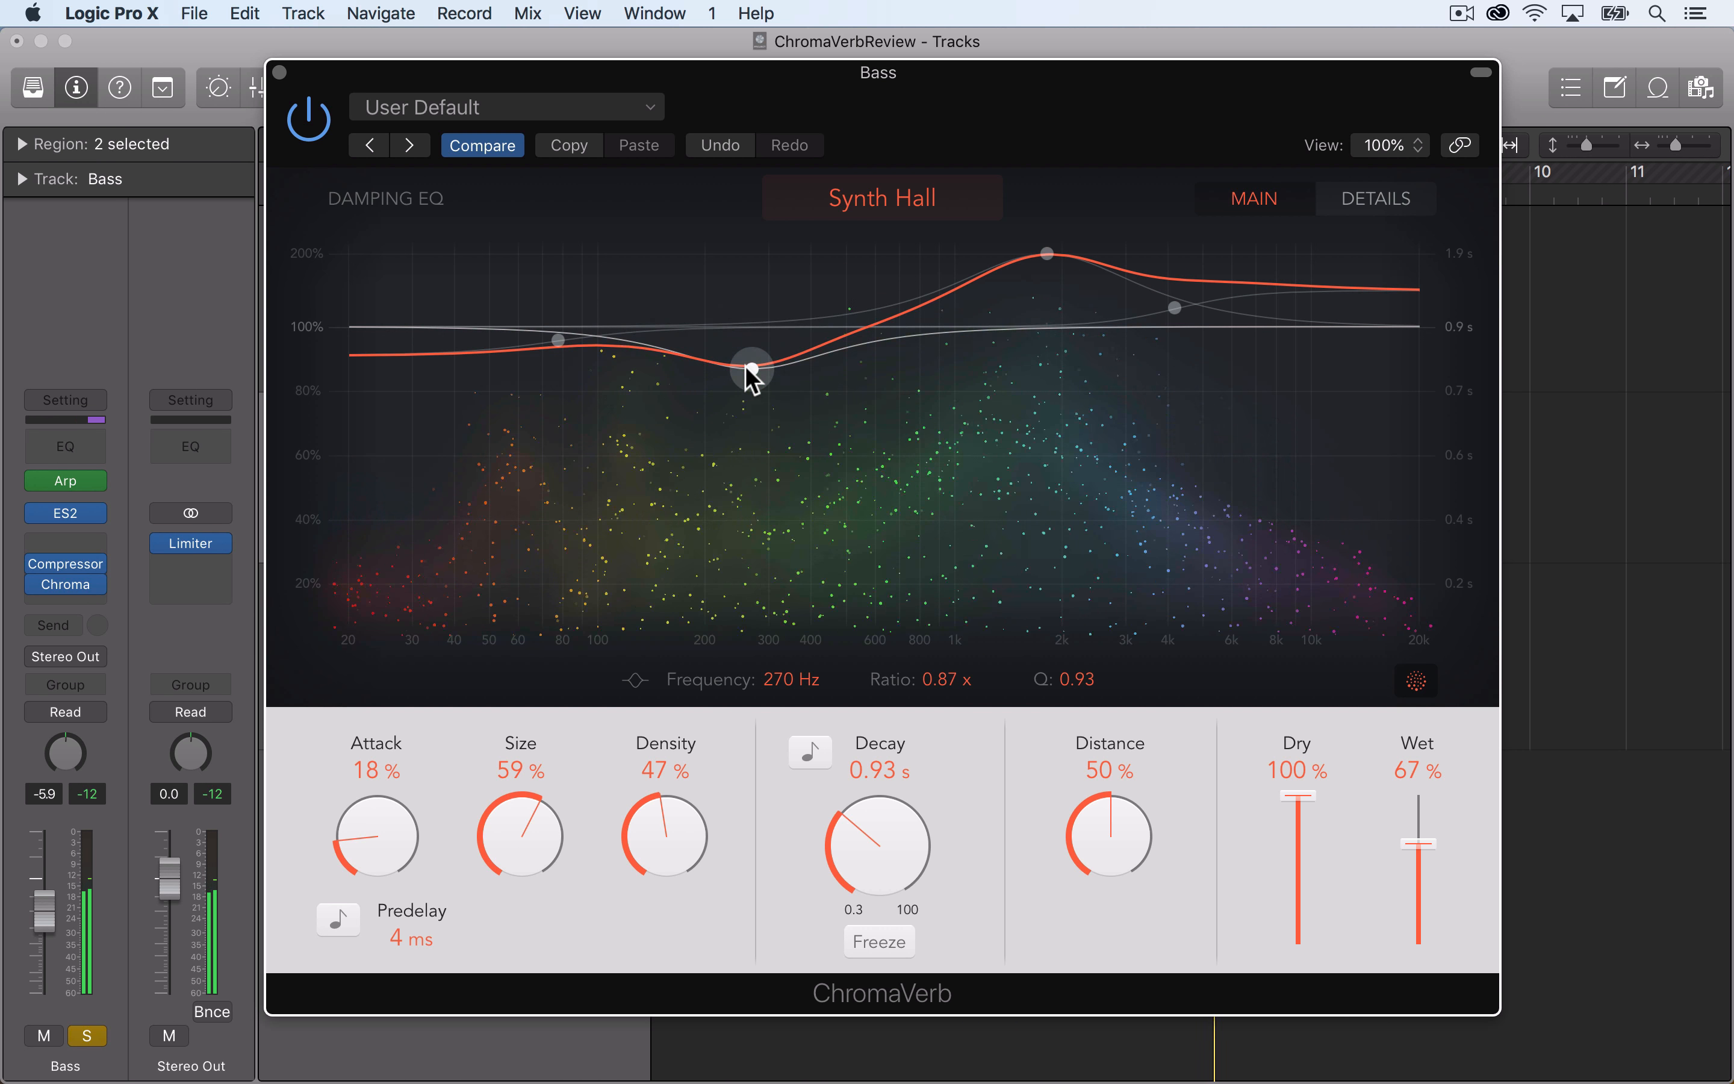
pyautogui.moveTo(1047, 253); pyautogui.dragTo(1044, 266)
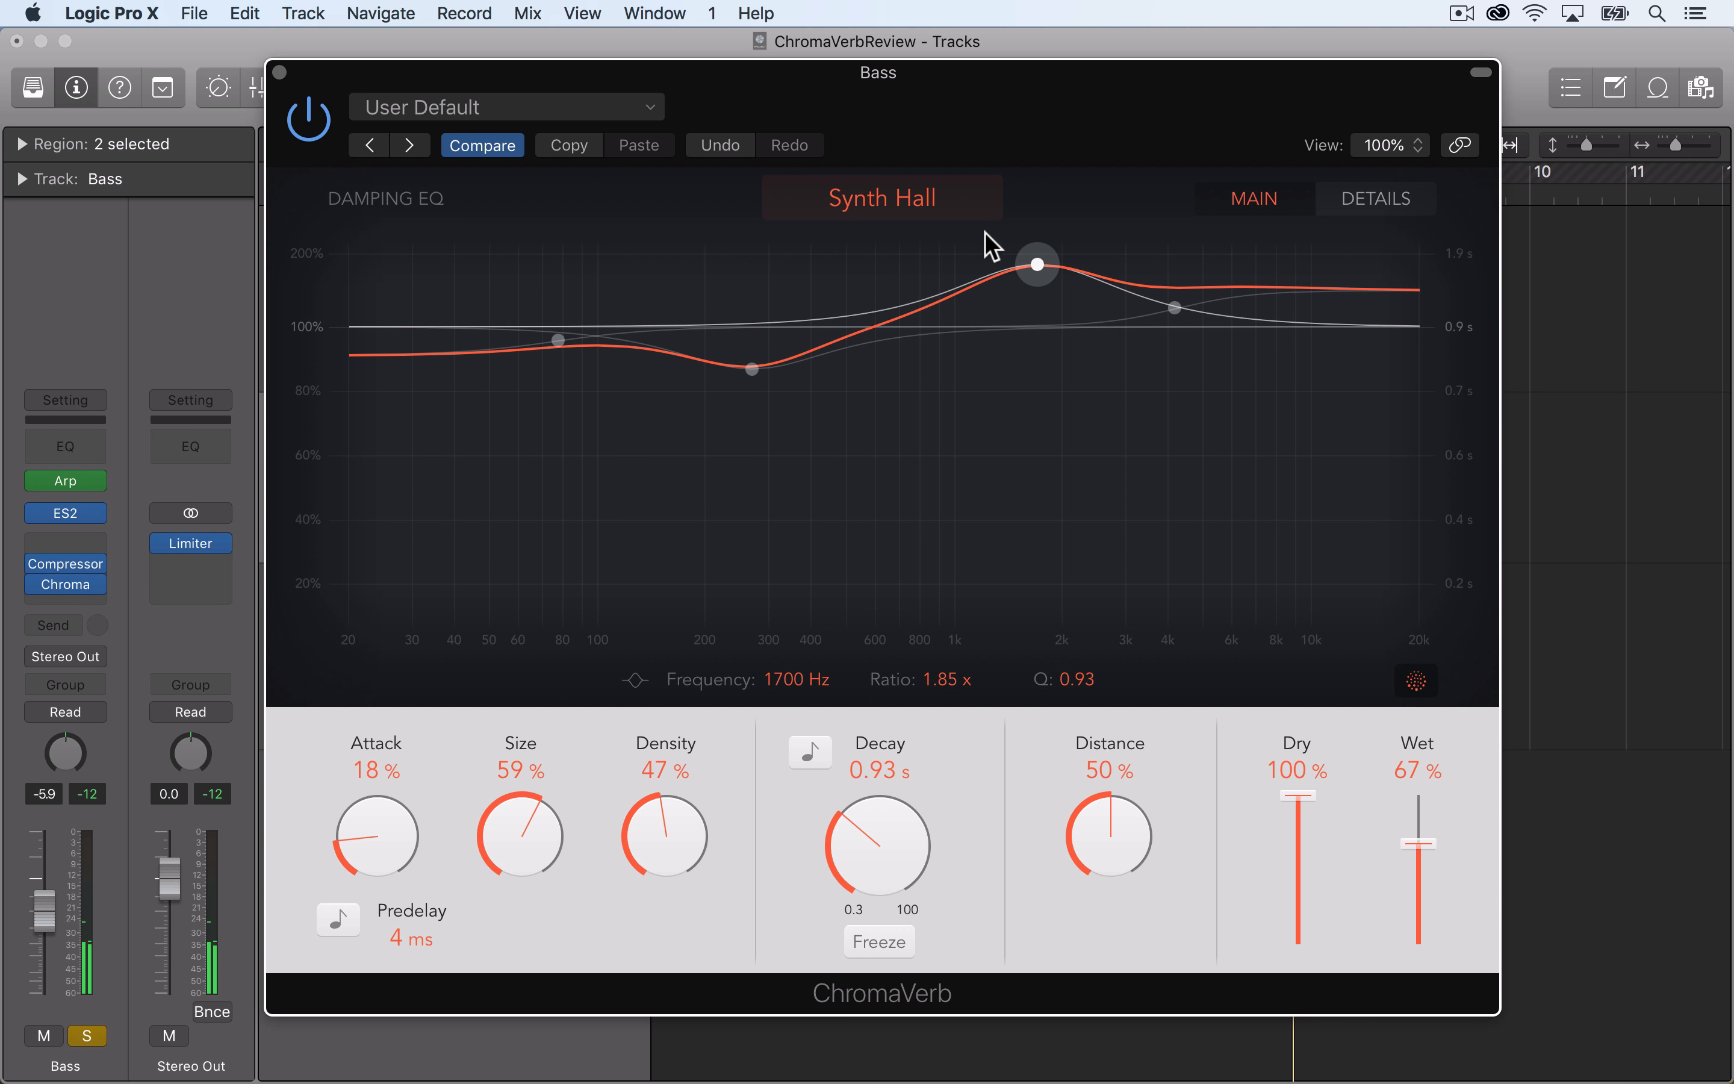
# Try the Theatre room type and switch back to Synth Hall.
pyautogui.click(975, 212)
pyautogui.click(992, 309)
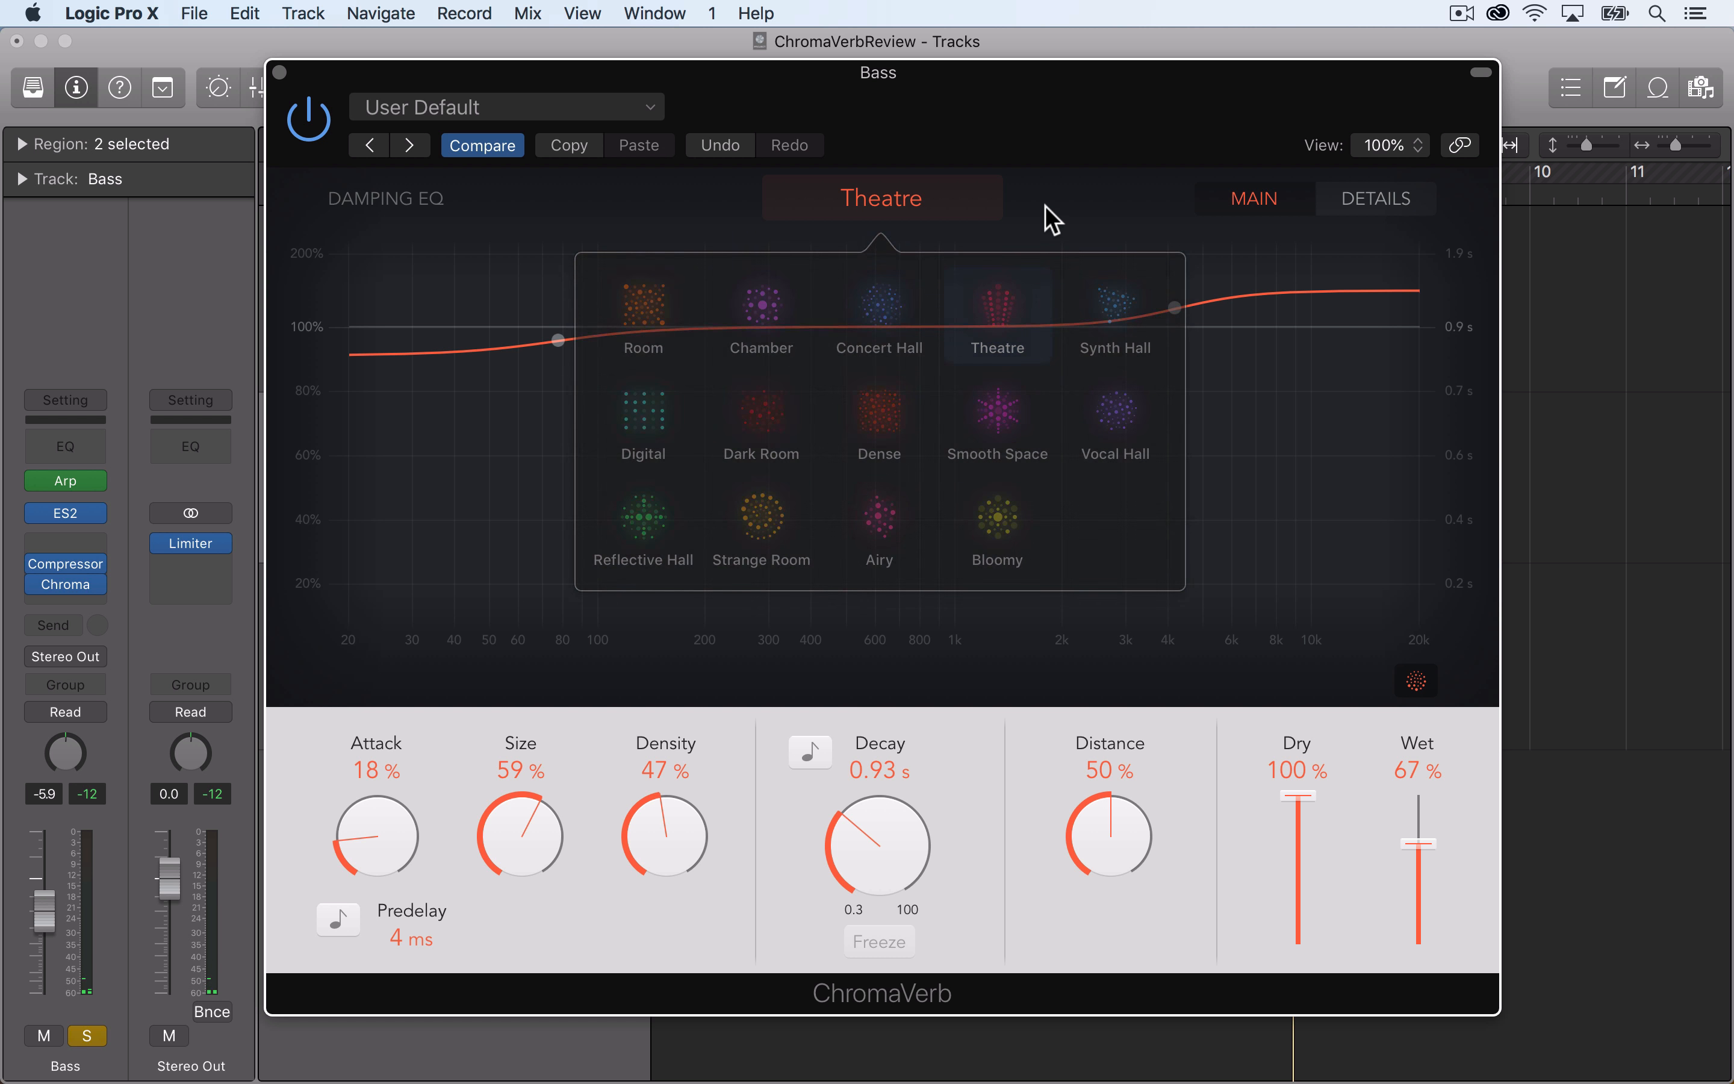
pyautogui.click(939, 209)
pyautogui.click(1091, 297)
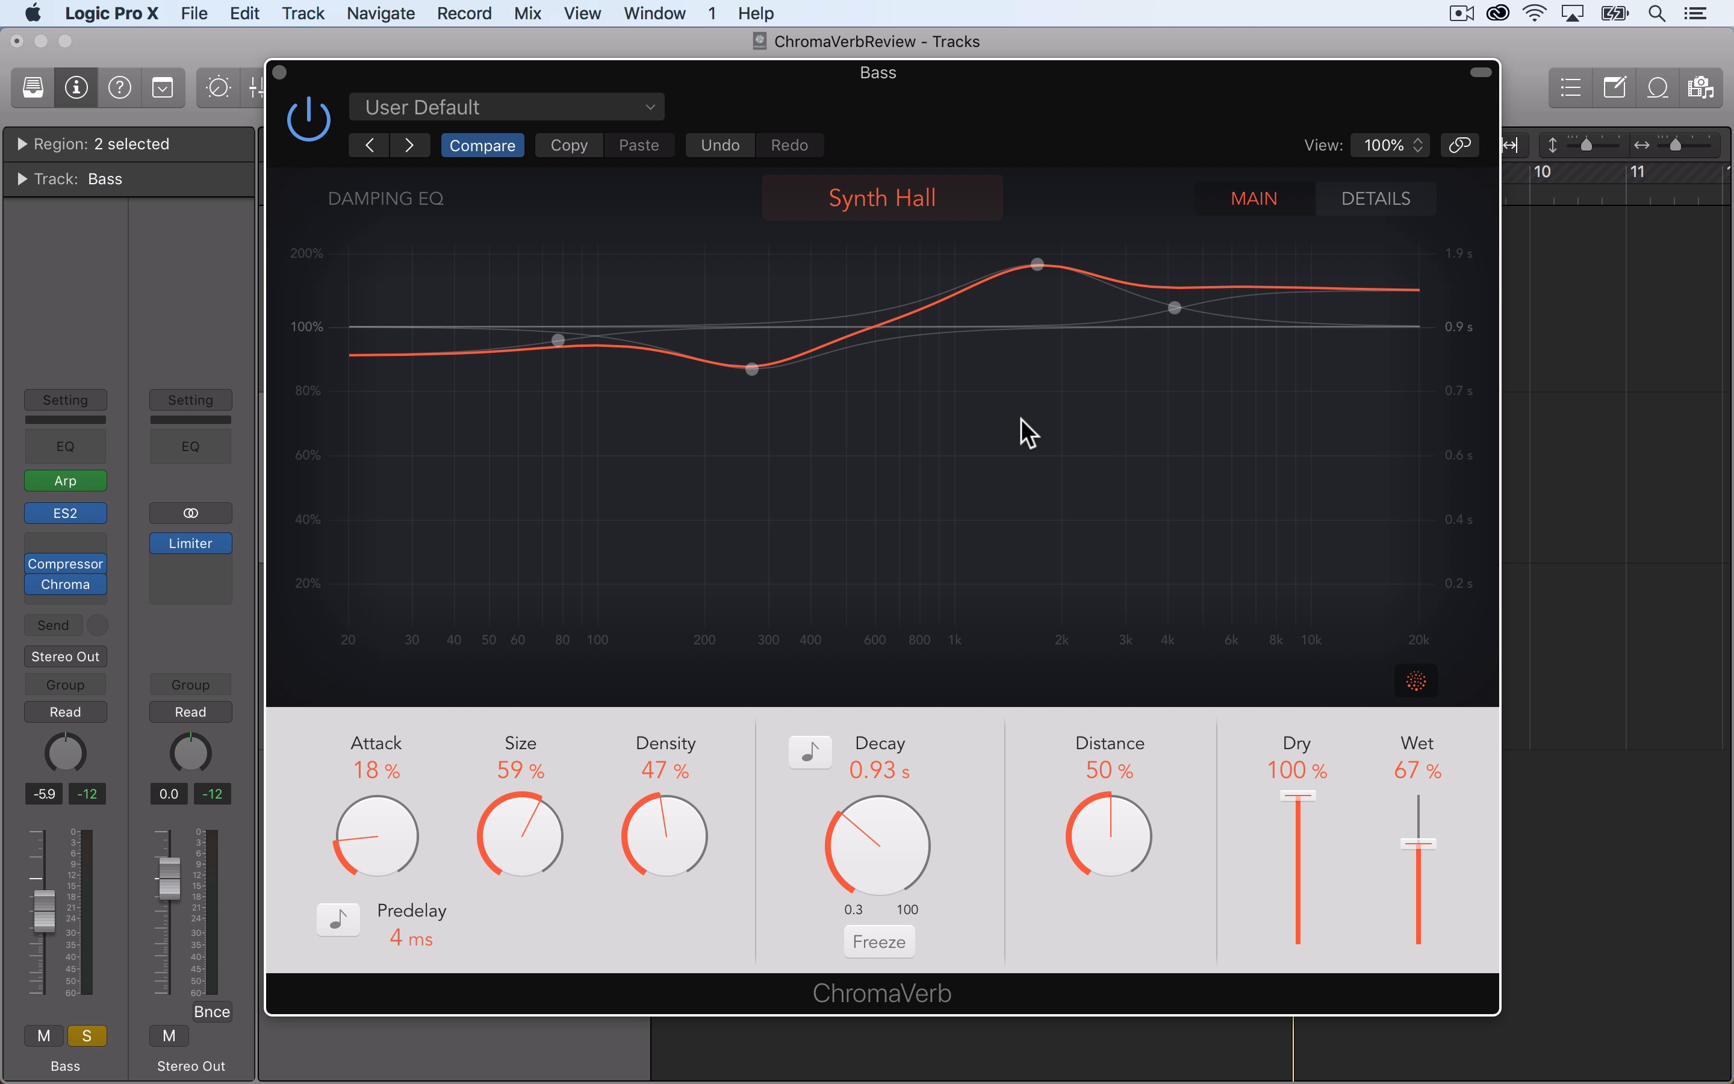
# Set the 1700 Hz damping point's ratio to 1.65, raise its Q for a narrower peak, and set the 4150 Hz point's Q to 2.00.
pyautogui.moveTo(1042, 287)
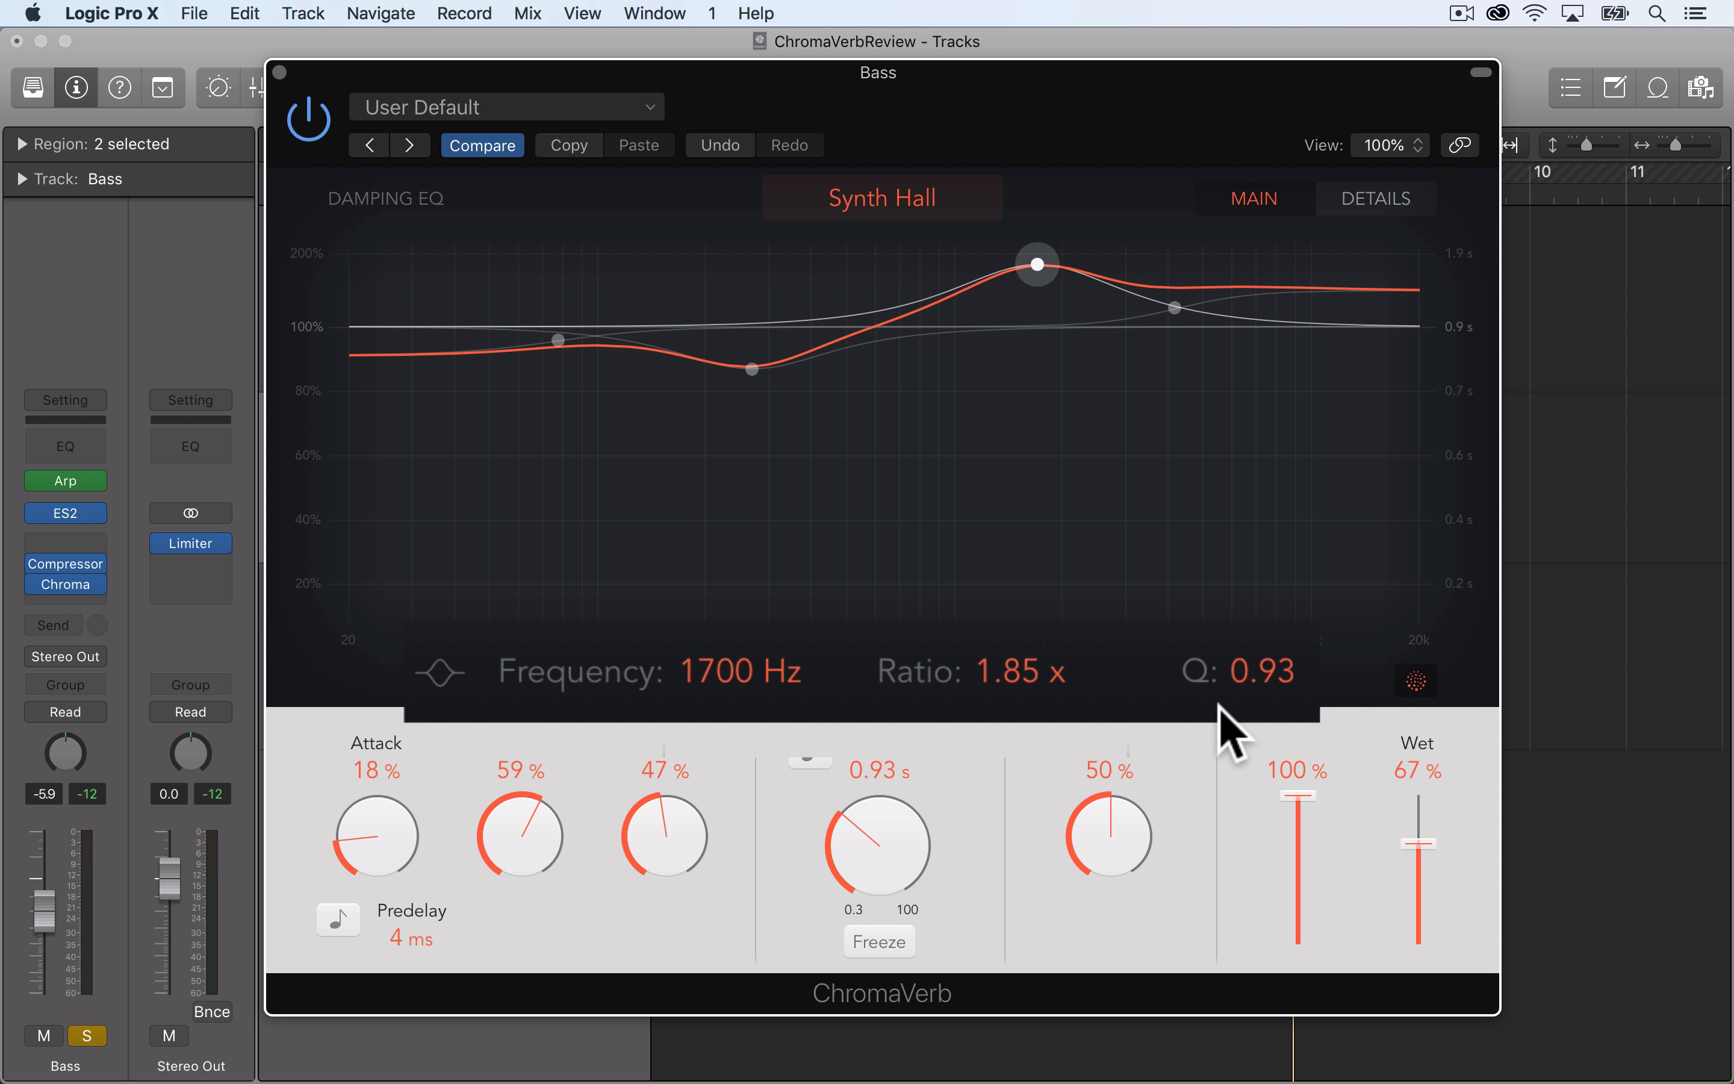
pyautogui.moveTo(945, 688); pyautogui.dragTo(950, 948)
pyautogui.moveTo(938, 703); pyautogui.dragTo(965, 475)
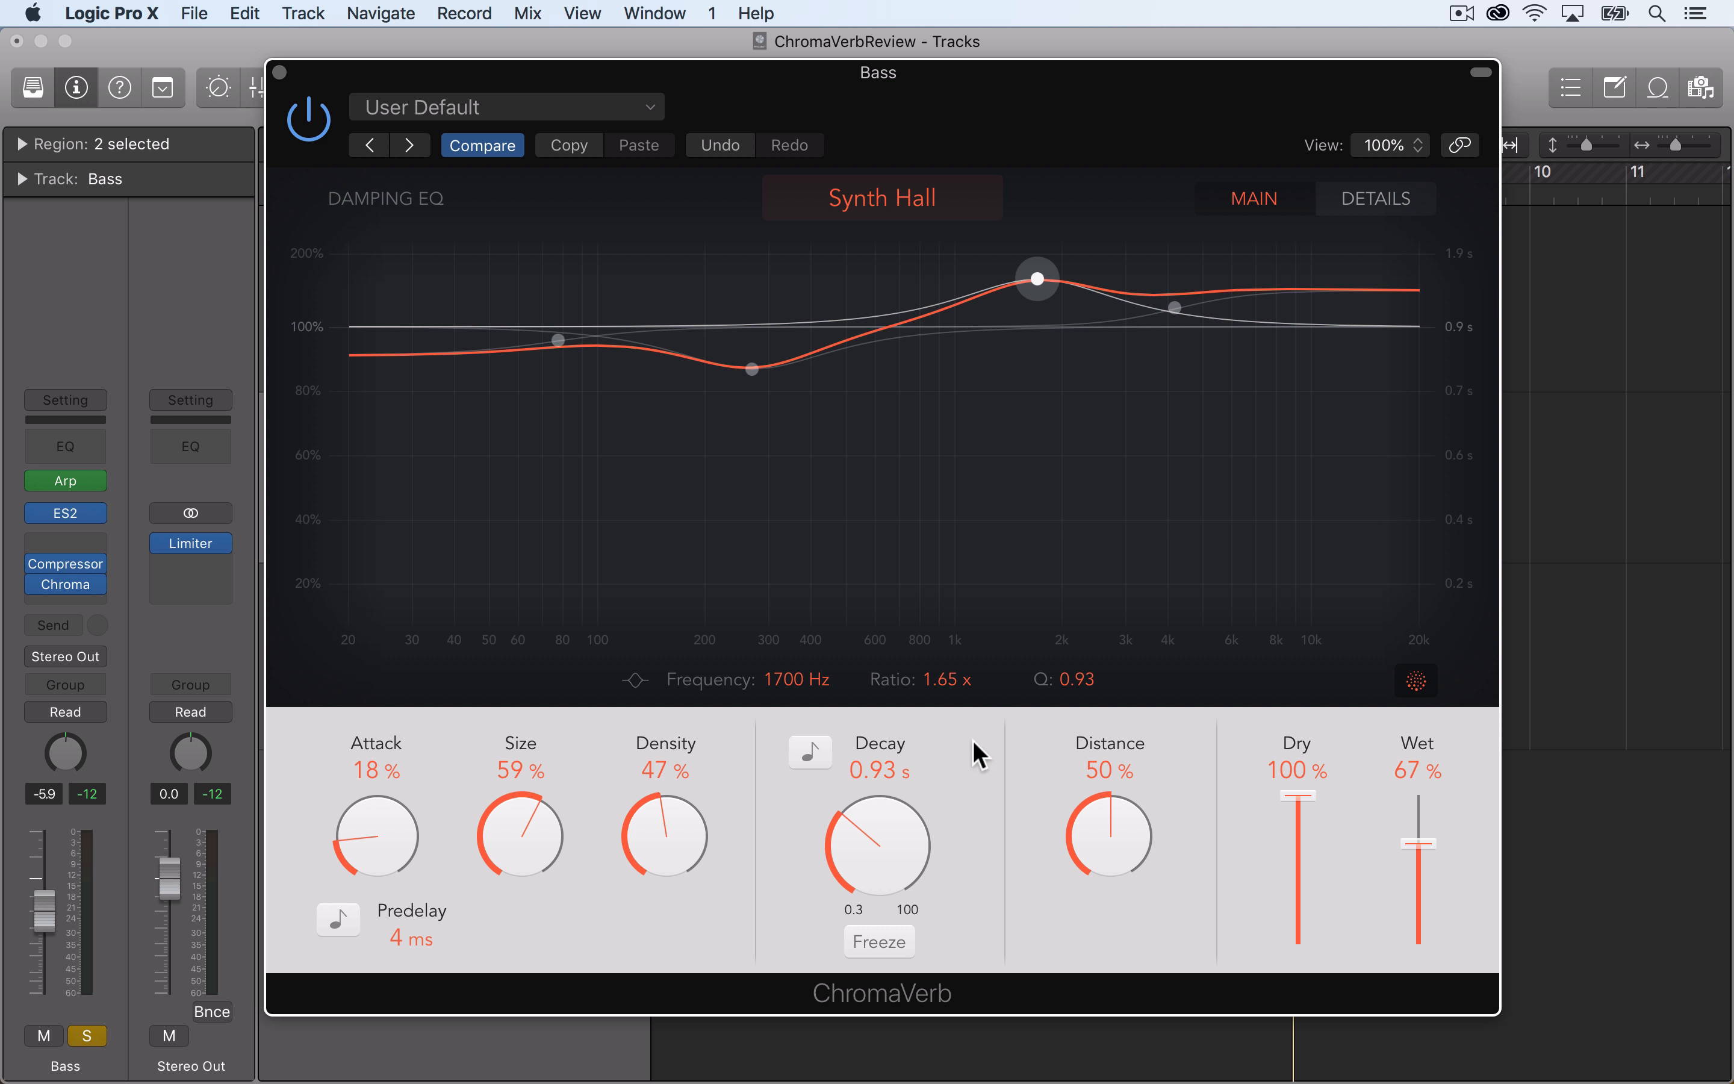
pyautogui.moveTo(1062, 692); pyautogui.dragTo(974, 658)
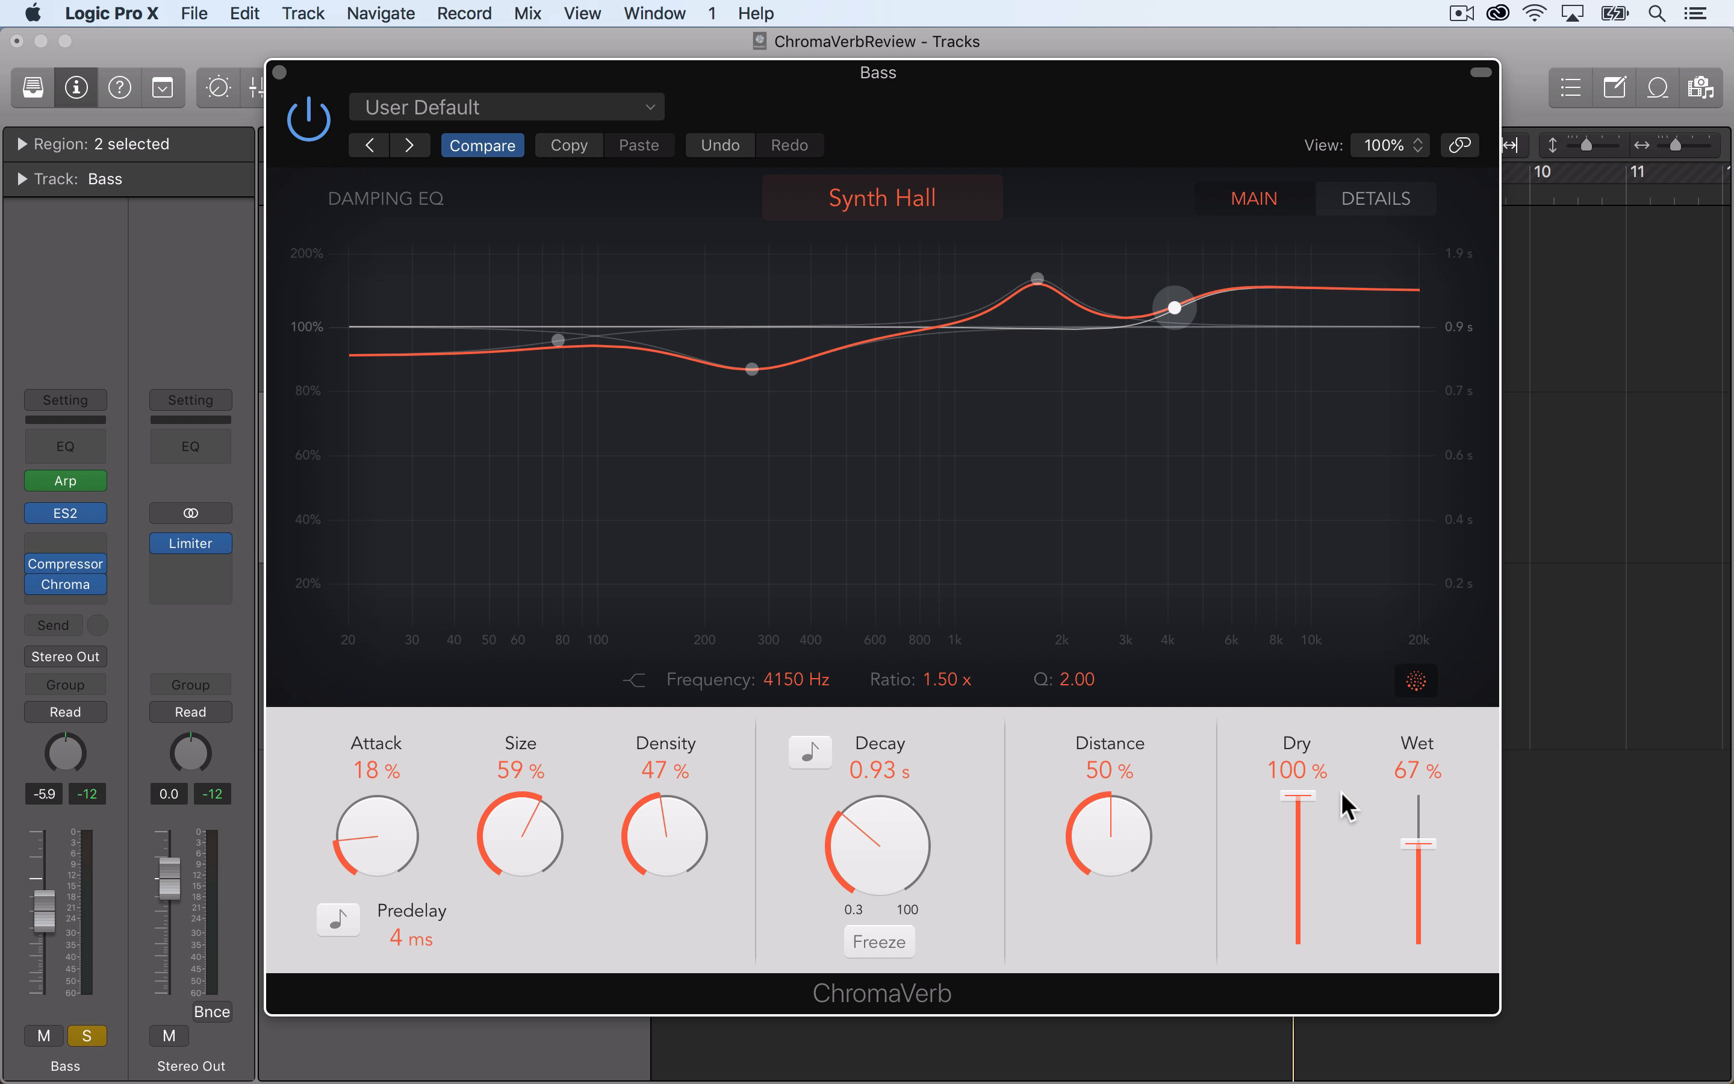
# Try a mix of 62% Dry and 73% Wet, and change it to 100% Dry and 53% Wet.
pyautogui.moveTo(1309, 791); pyautogui.dragTo(1307, 849)
pyautogui.moveTo(1417, 844); pyautogui.dragTo(1466, 835)
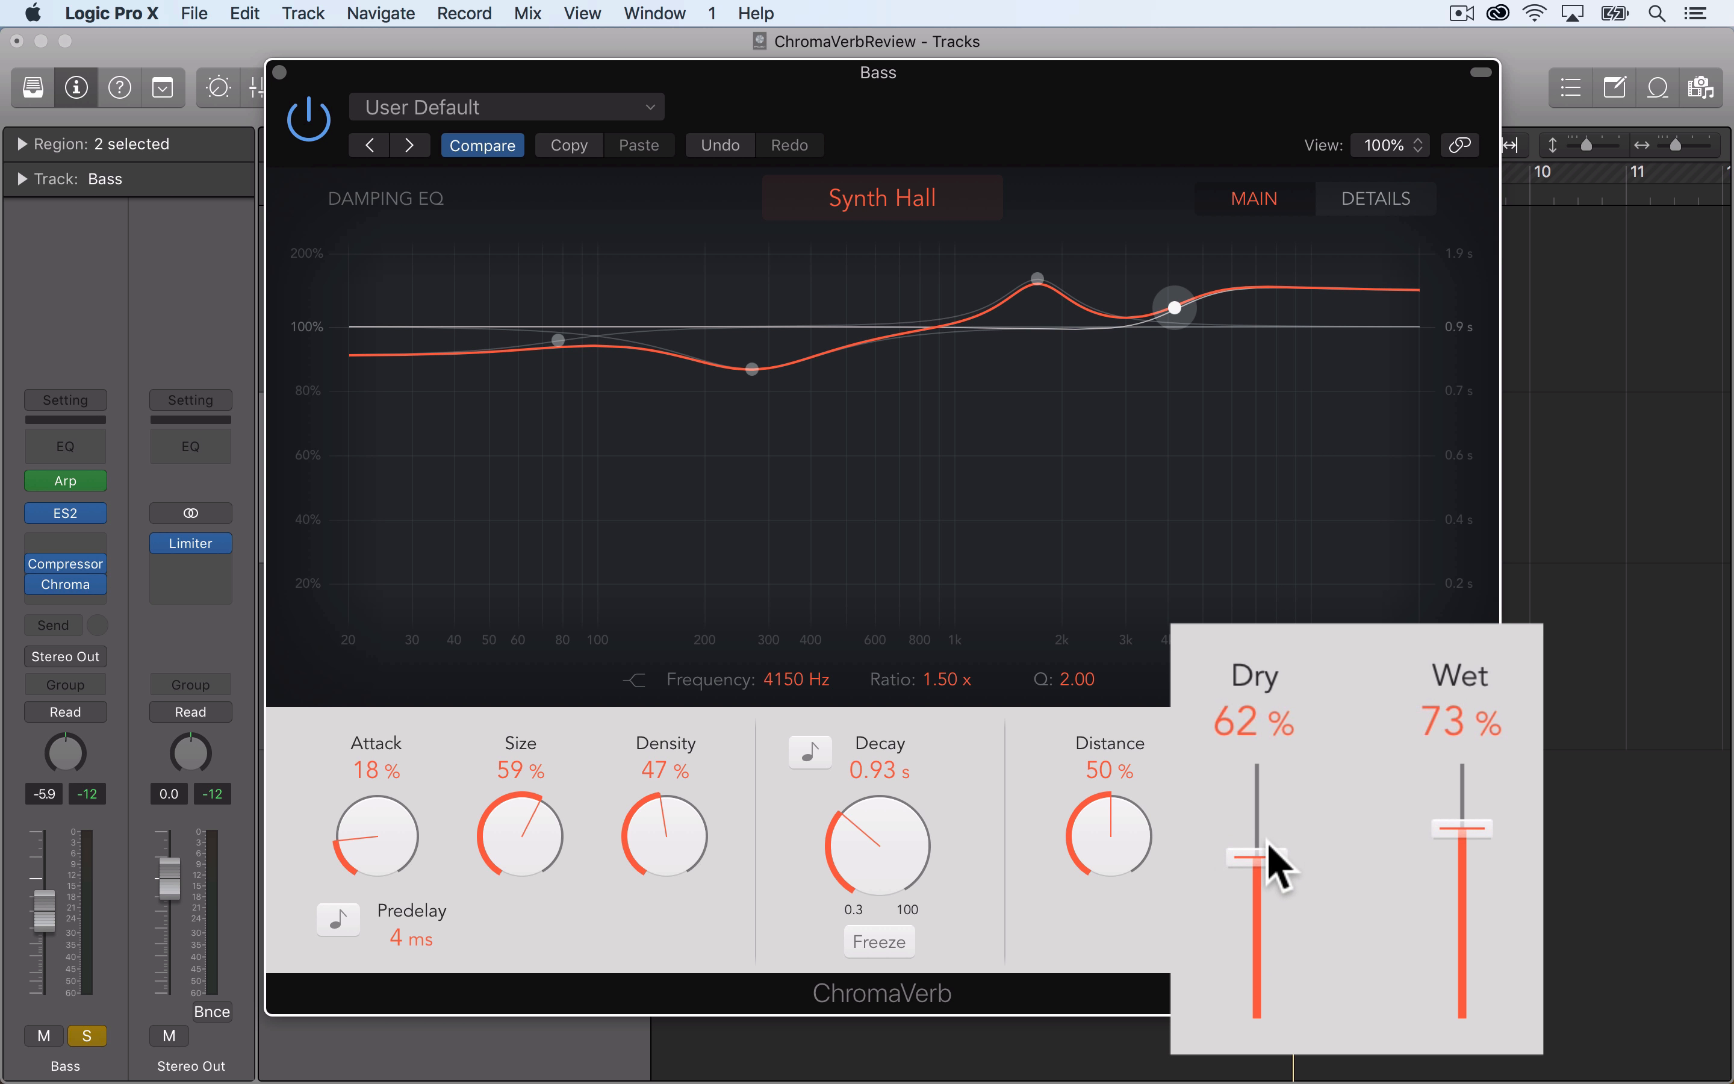
pyautogui.moveTo(1267, 846); pyautogui.dragTo(1286, 765)
pyautogui.moveTo(1459, 832); pyautogui.dragTo(1467, 881)
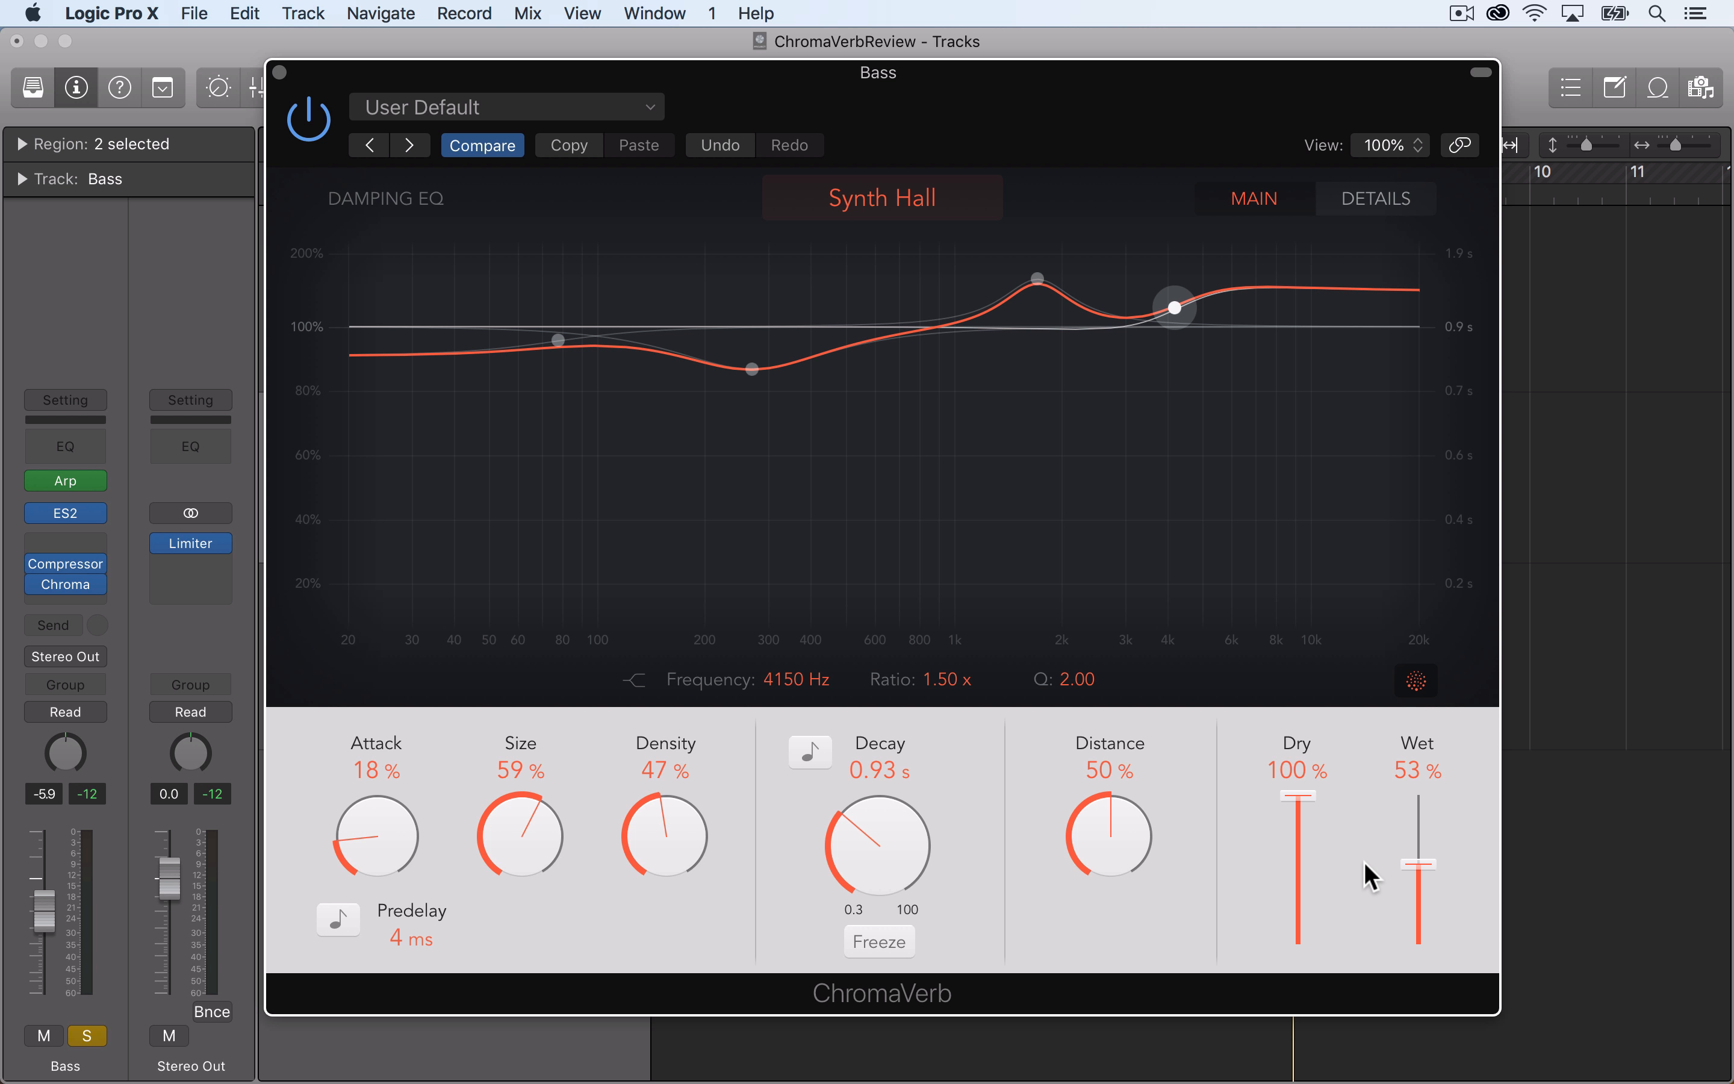
# Play the bass while adjusting the Wet level to 43%, and compare the full mix with the soloed Bass track.
pyautogui.press('space')
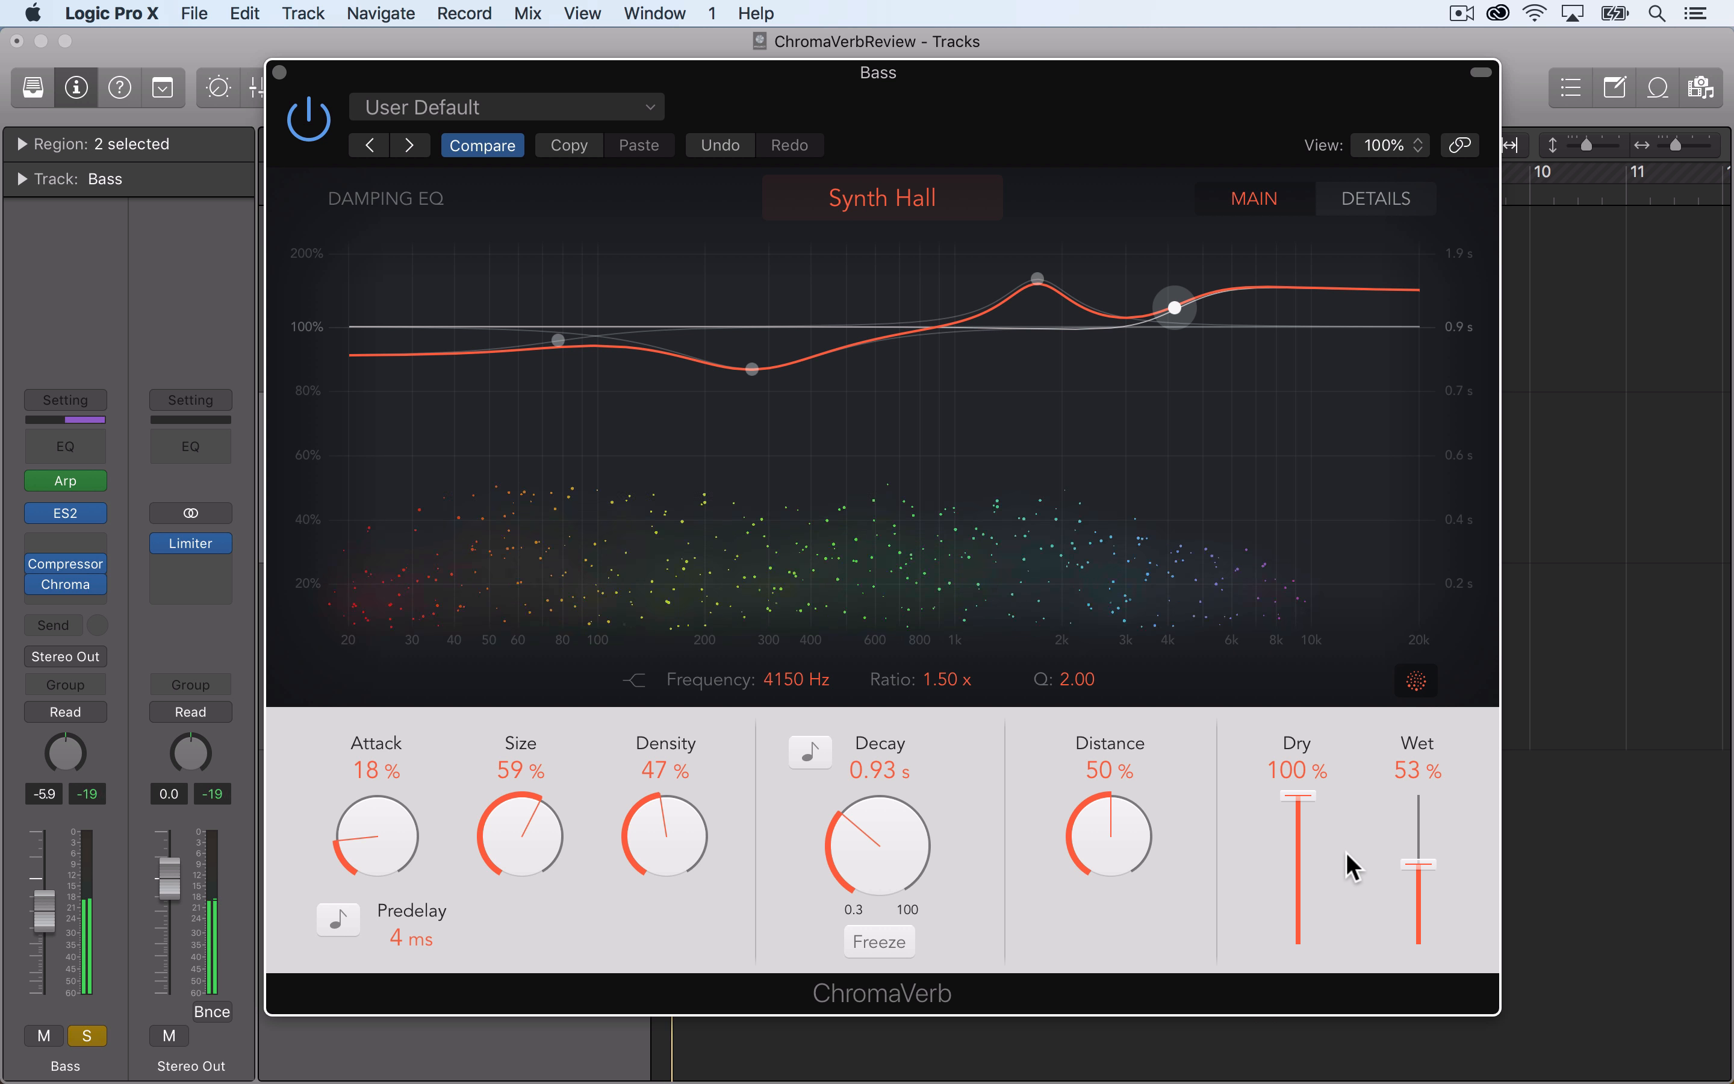
pyautogui.moveTo(1425, 863); pyautogui.dragTo(1418, 950)
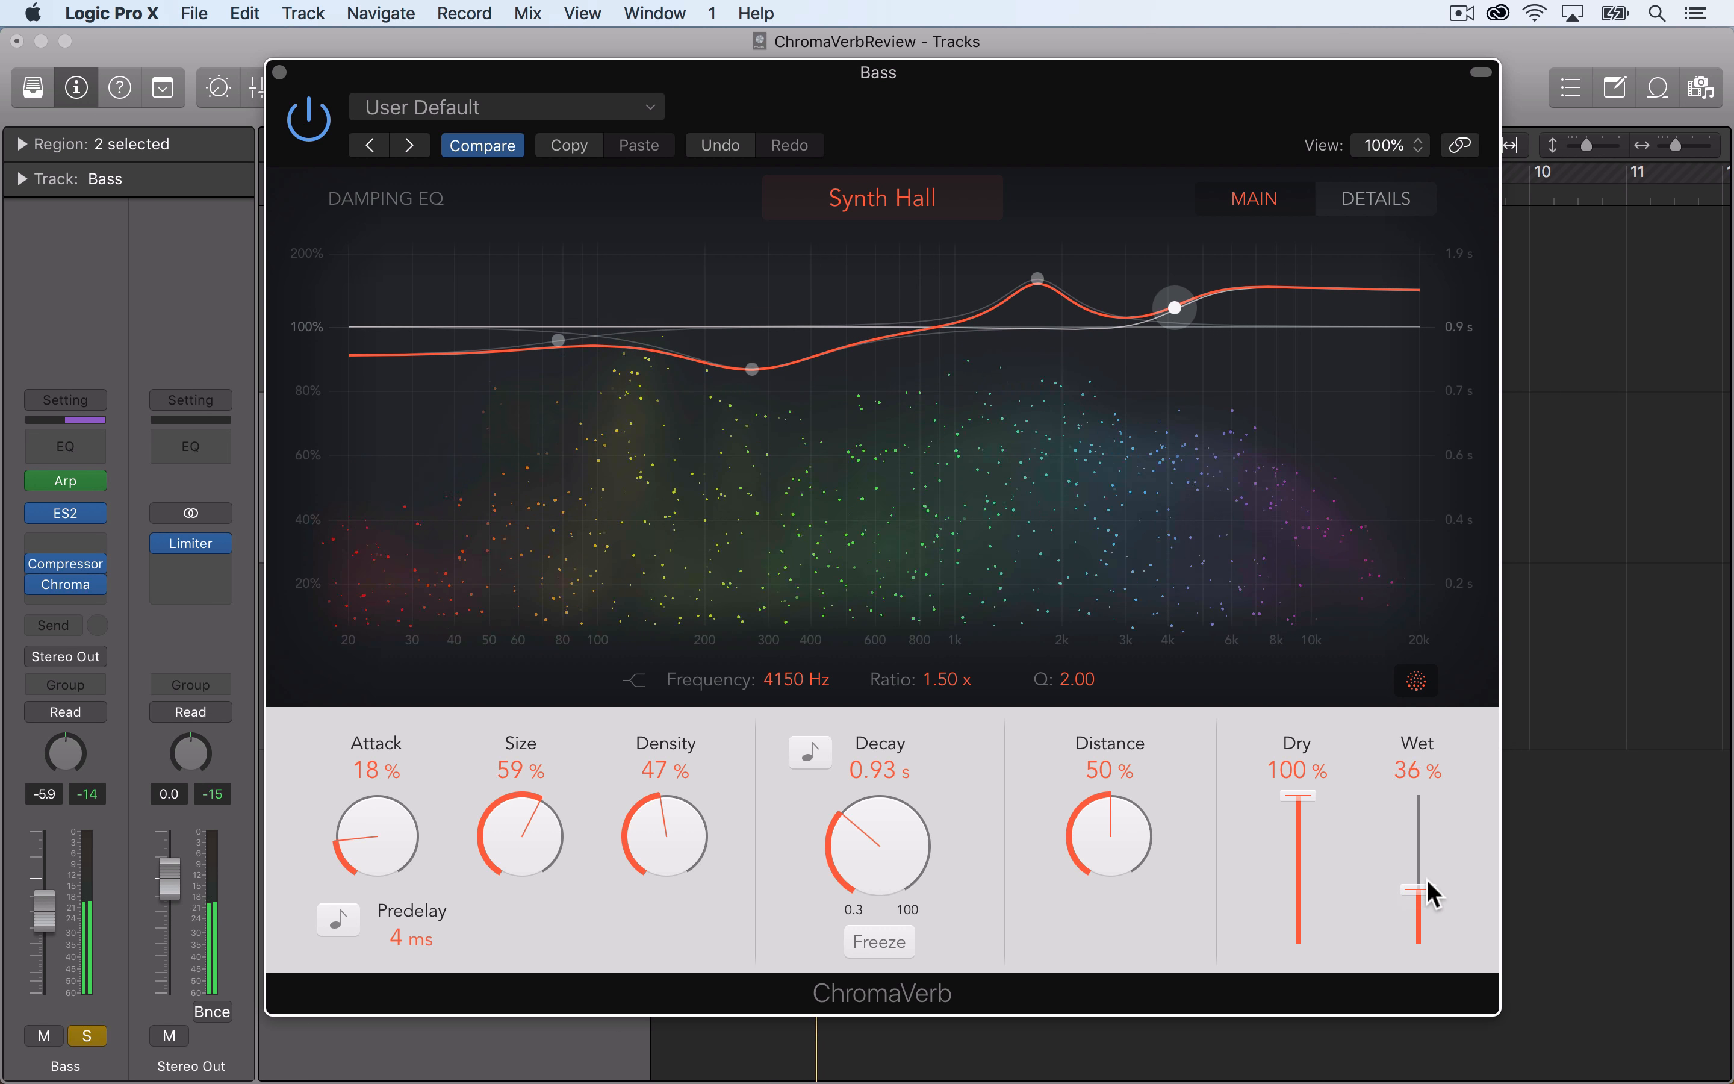
pyautogui.moveTo(1432, 843); pyautogui.dragTo(1433, 828)
pyautogui.moveTo(1429, 874); pyautogui.dragTo(1432, 873)
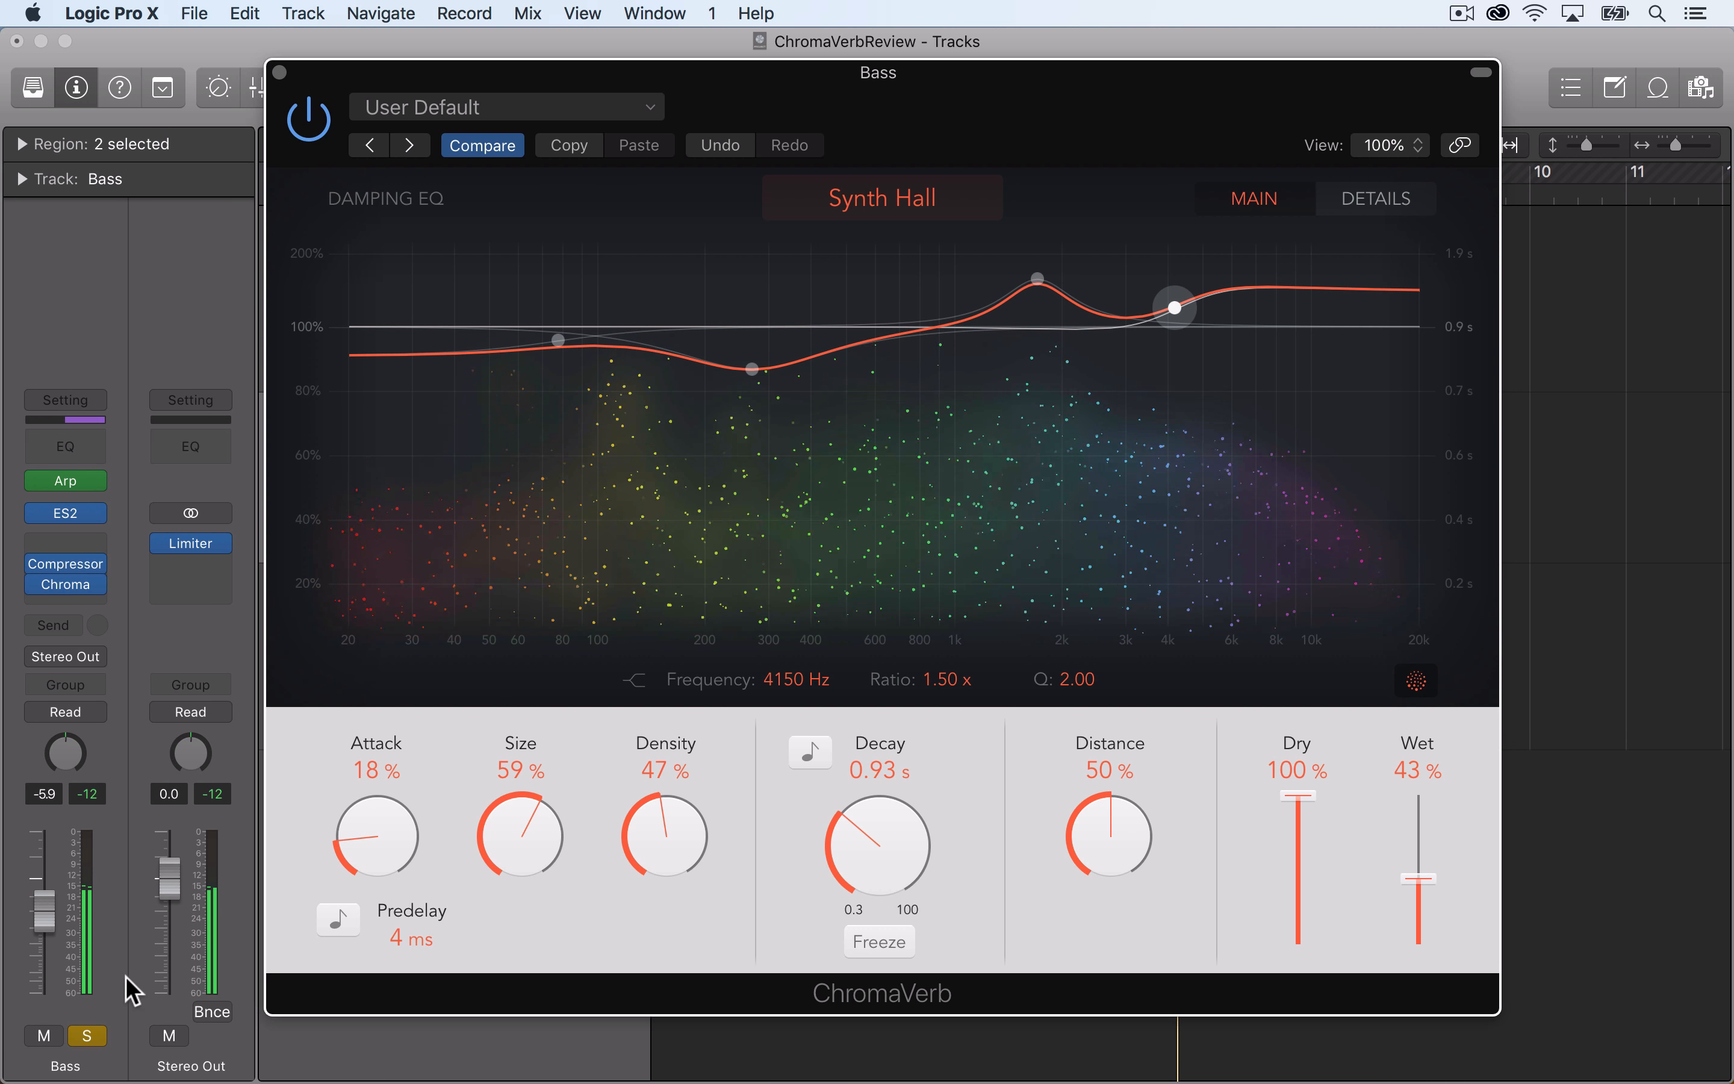
pyautogui.click(94, 1032)
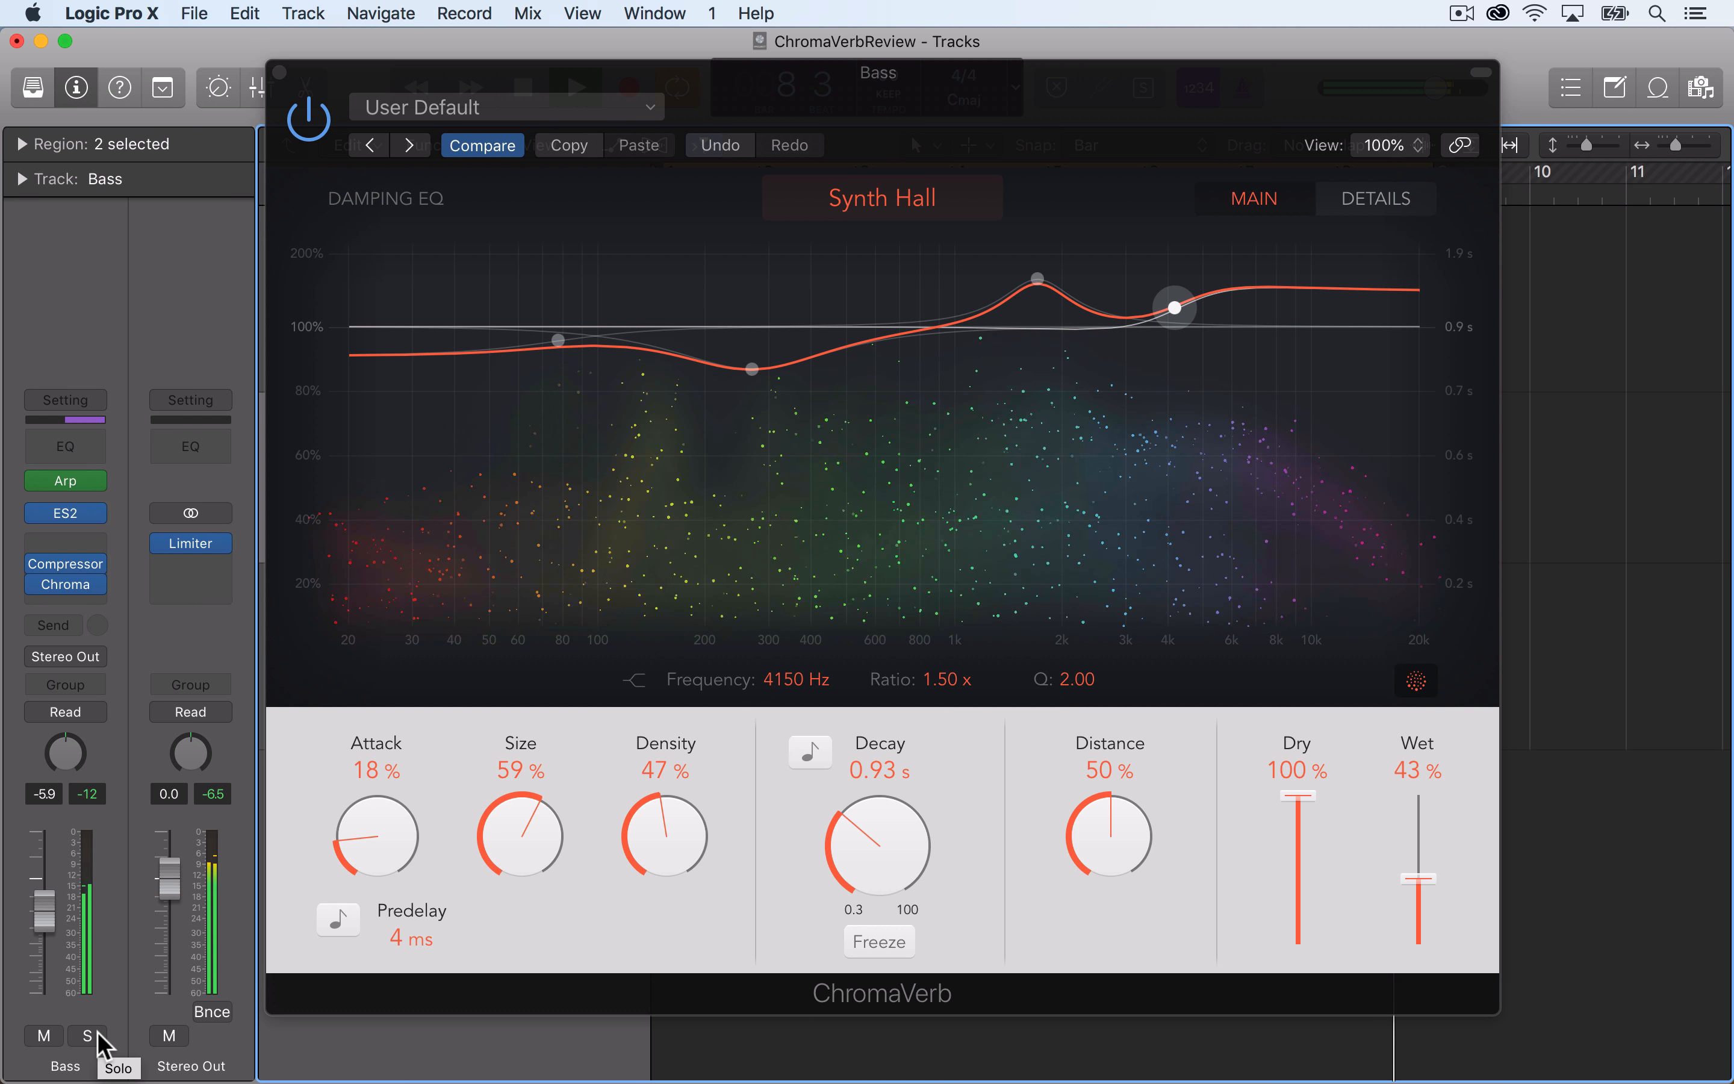
pyautogui.click(99, 1036)
# Audition the reverb's Attack at 98% and 0% during playback, and settle on 58%.
pyautogui.moveTo(399, 880); pyautogui.dragTo(399, 834)
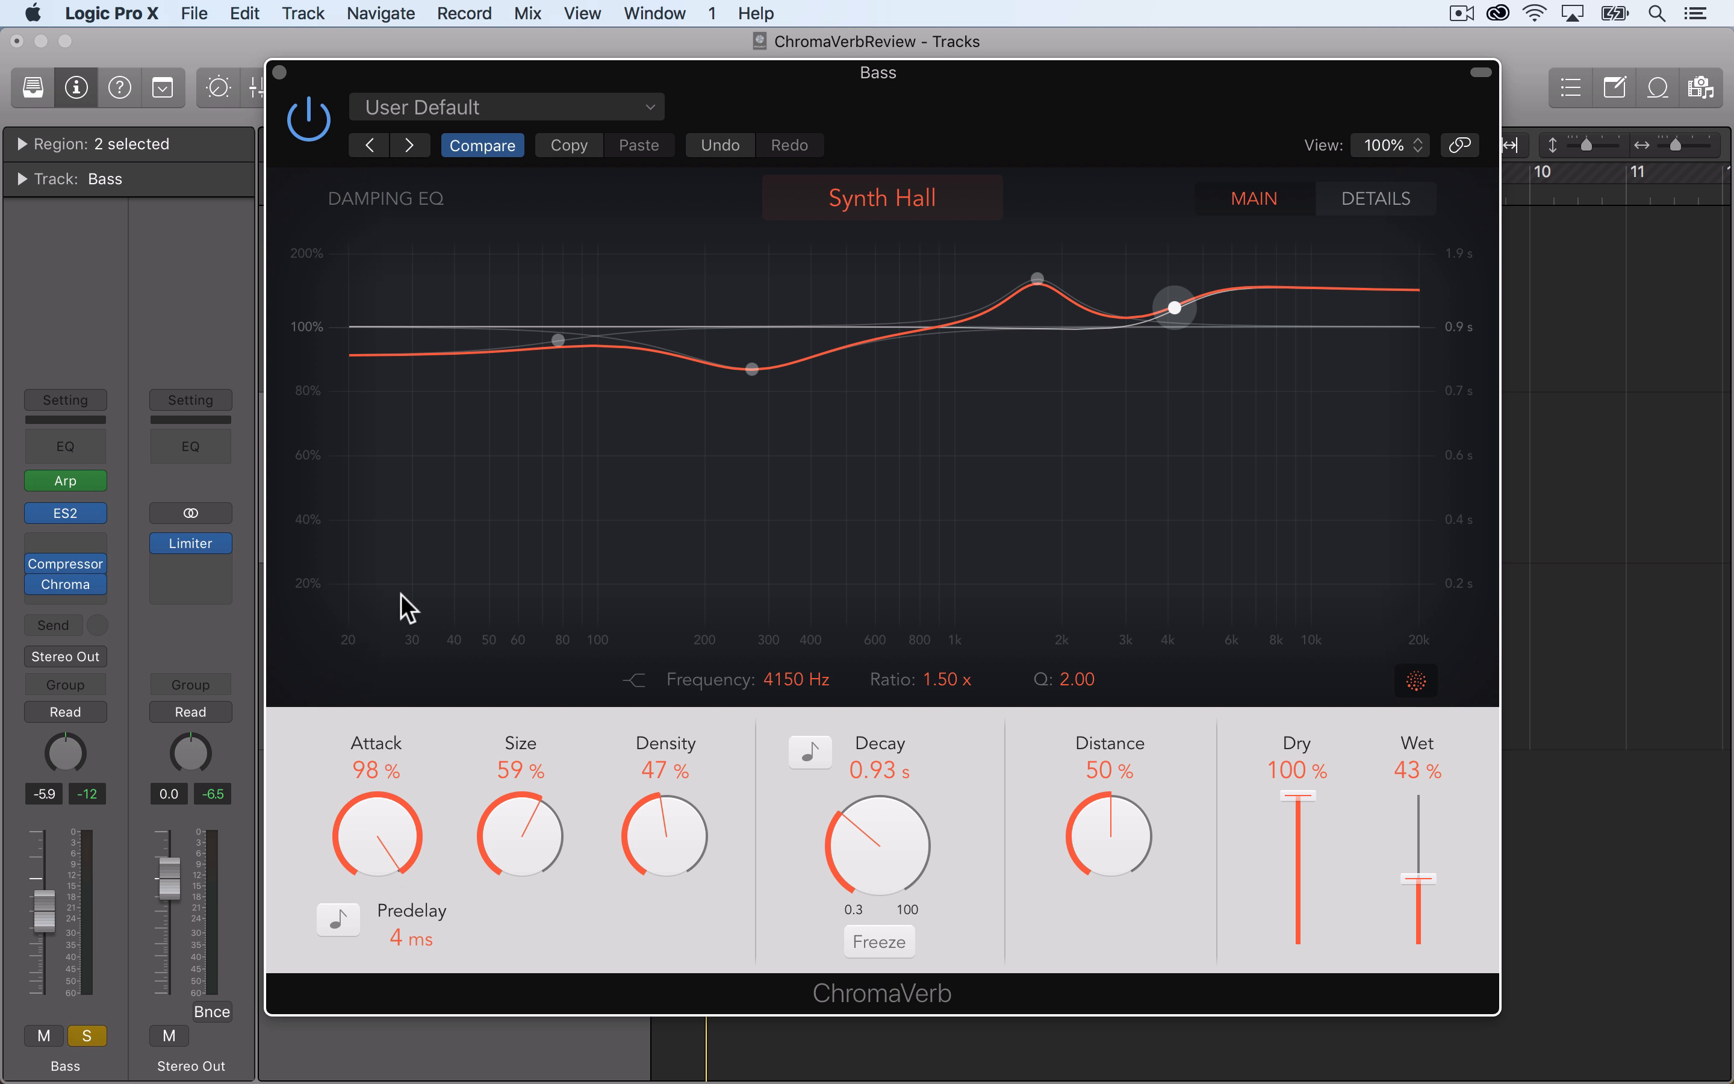
pyautogui.press('space')
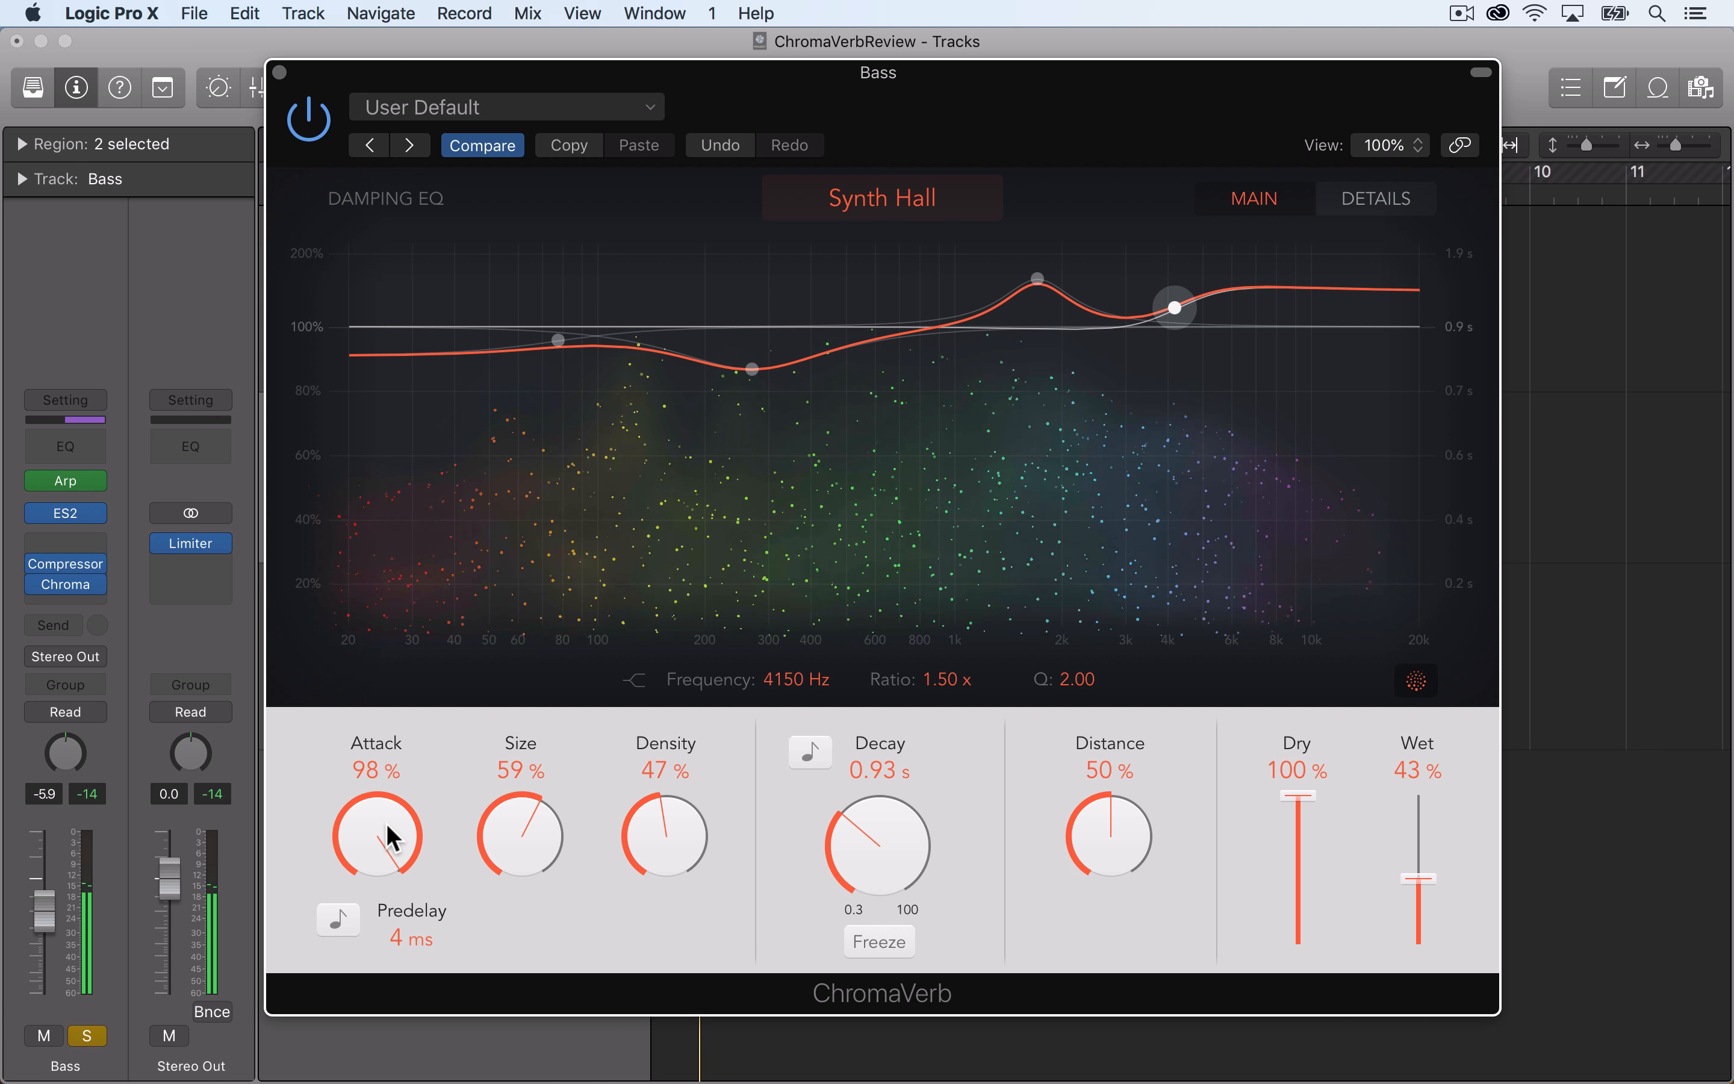
pyautogui.moveTo(386, 824); pyautogui.dragTo(392, 829)
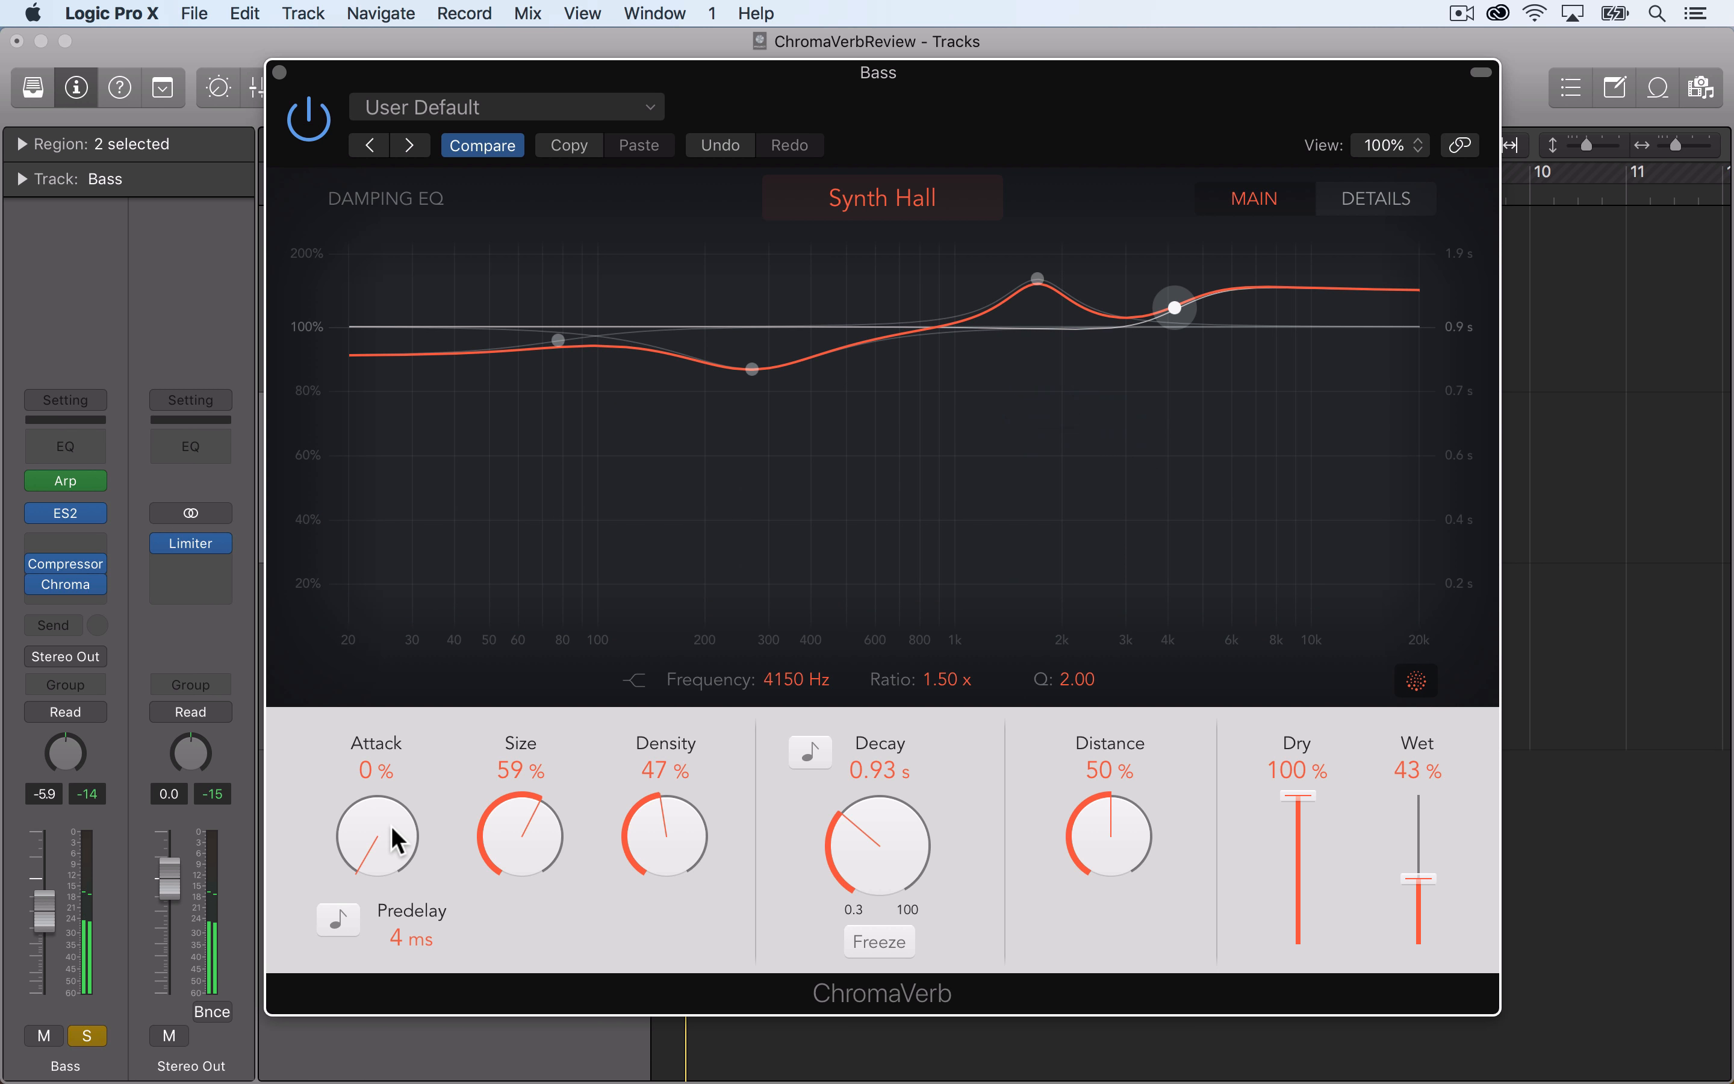
pyautogui.moveTo(392, 839); pyautogui.dragTo(937, 814)
# Audition the reverb's Size at 91% during playback, and settle on 52%.
pyautogui.moveTo(520, 839); pyautogui.dragTo(537, 767)
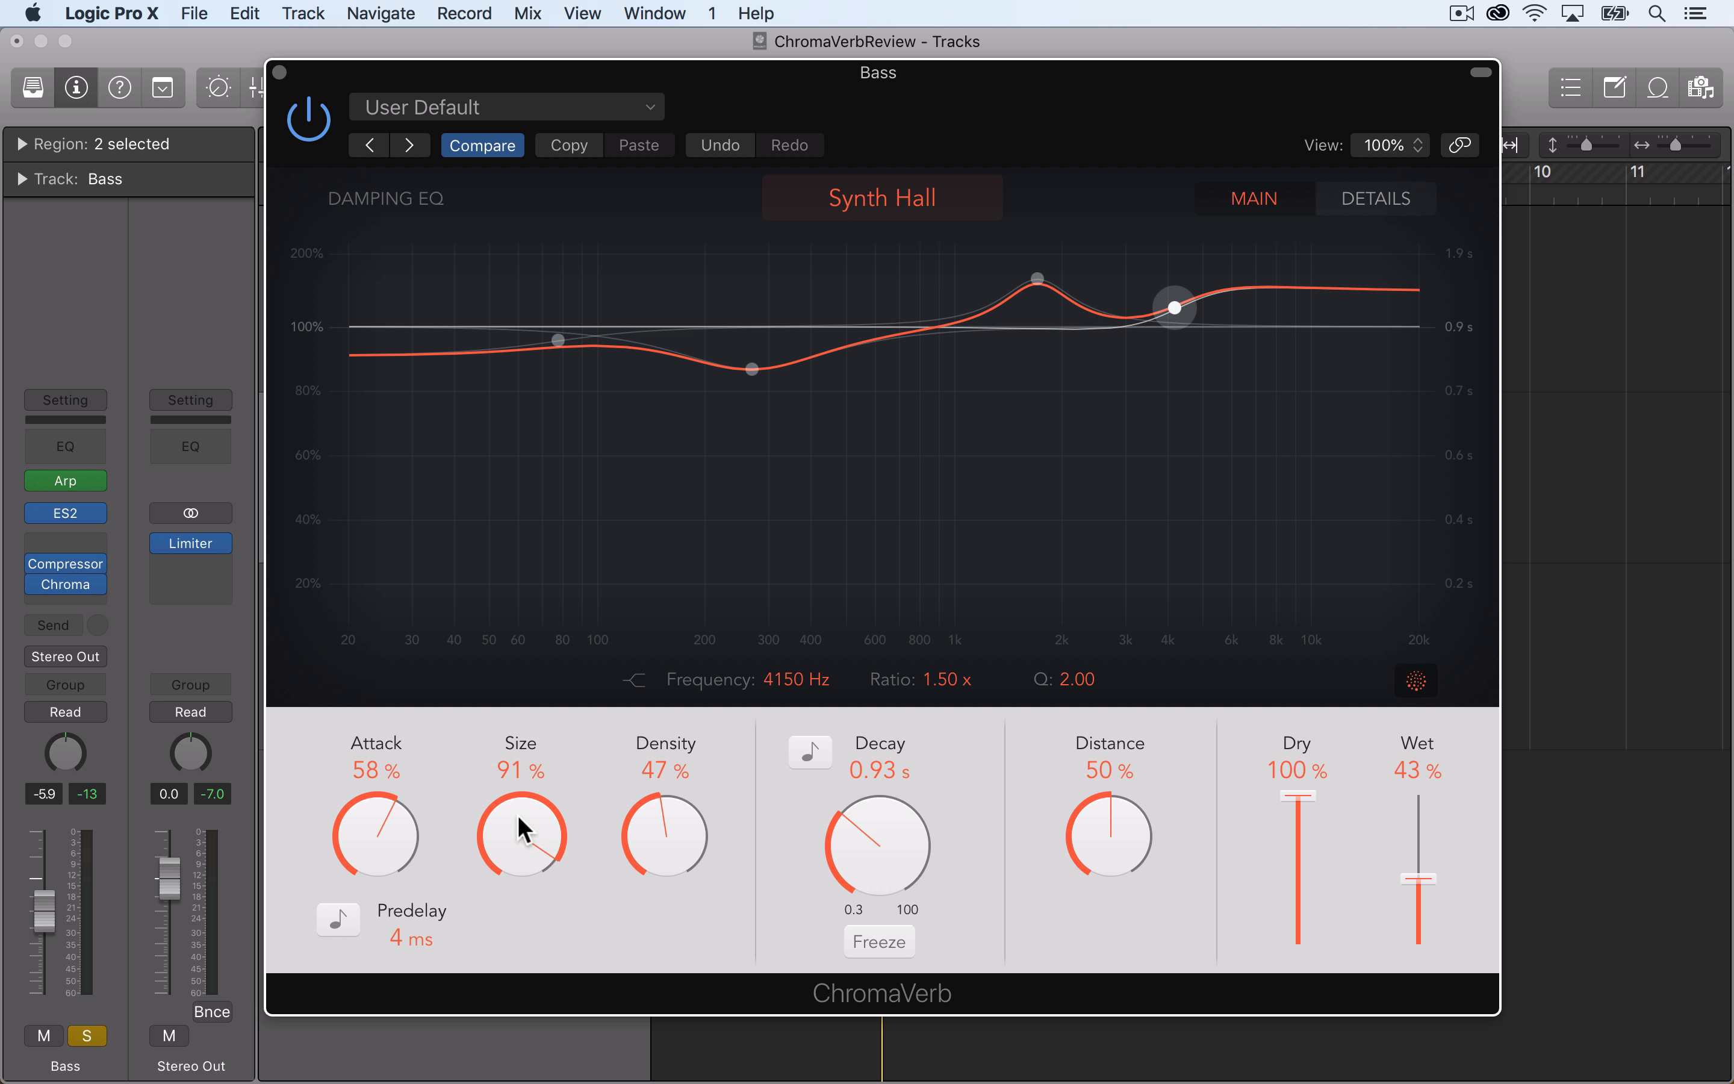
pyautogui.press('space')
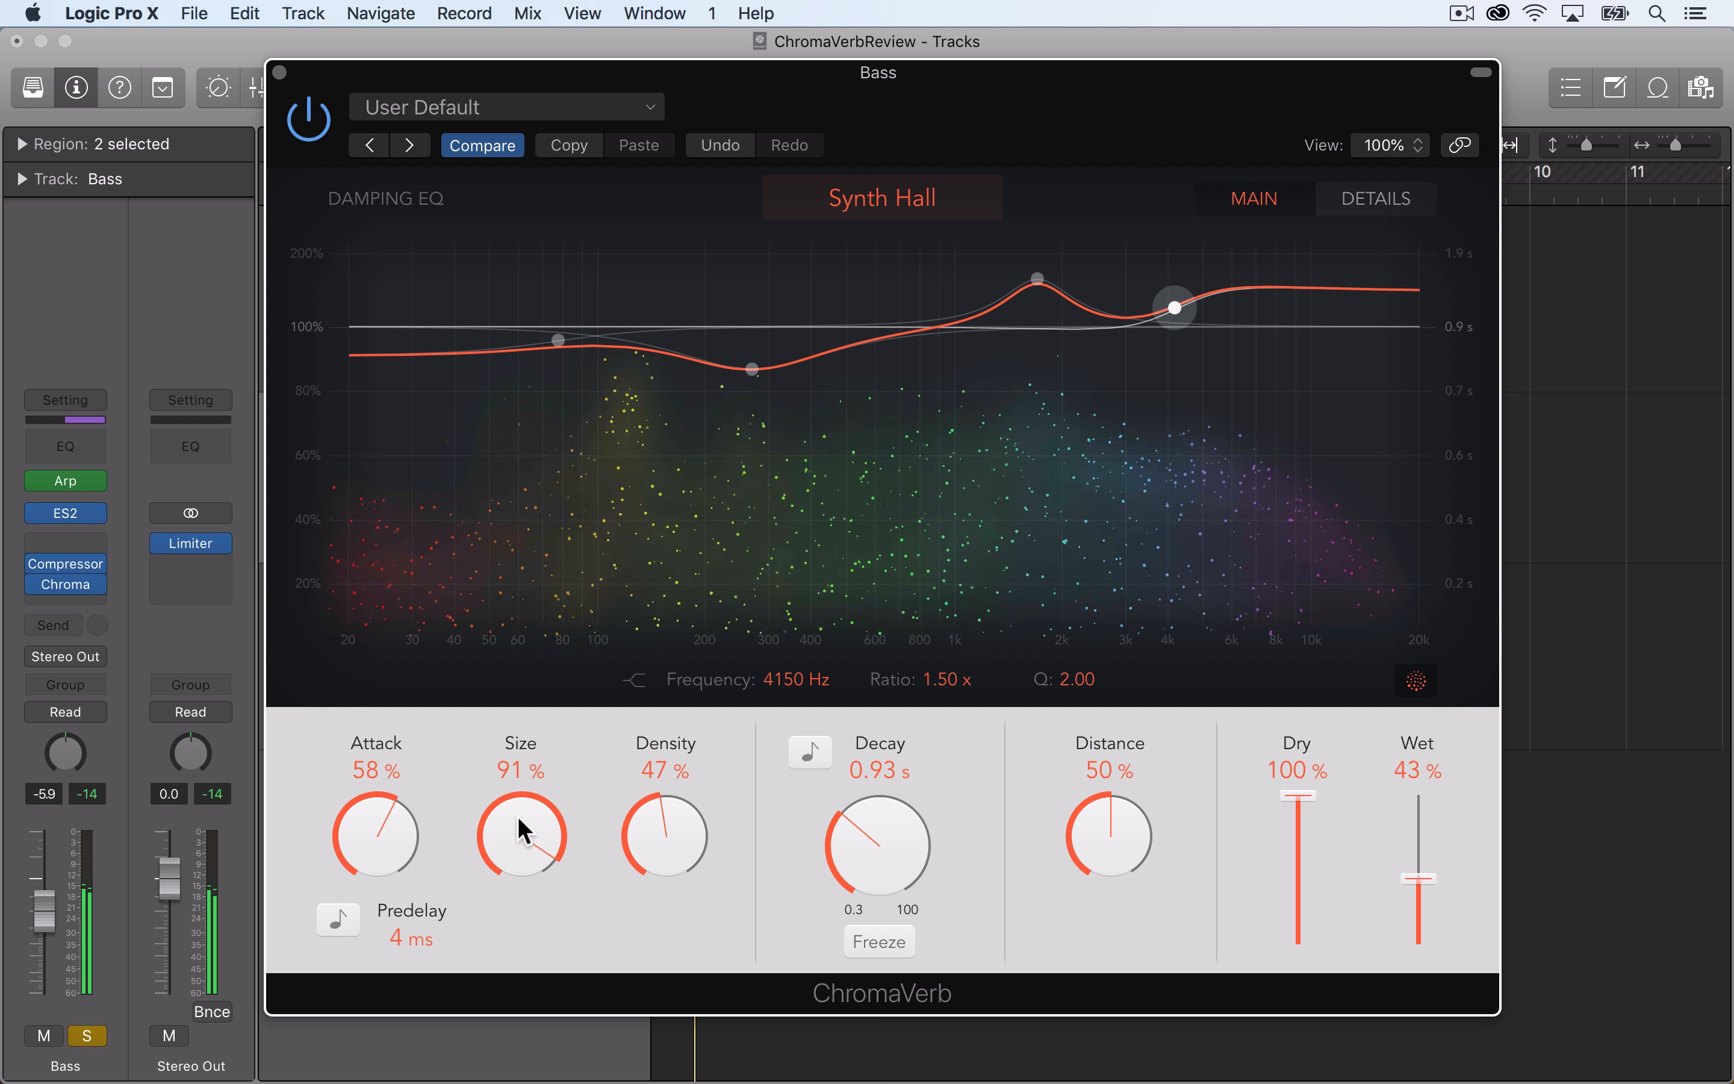
pyautogui.moveTo(517, 817); pyautogui.dragTo(558, 531)
# Try reverb Density values of 31%, 40% and 54%.
pyautogui.moveTo(665, 838); pyautogui.dragTo(663, 1004)
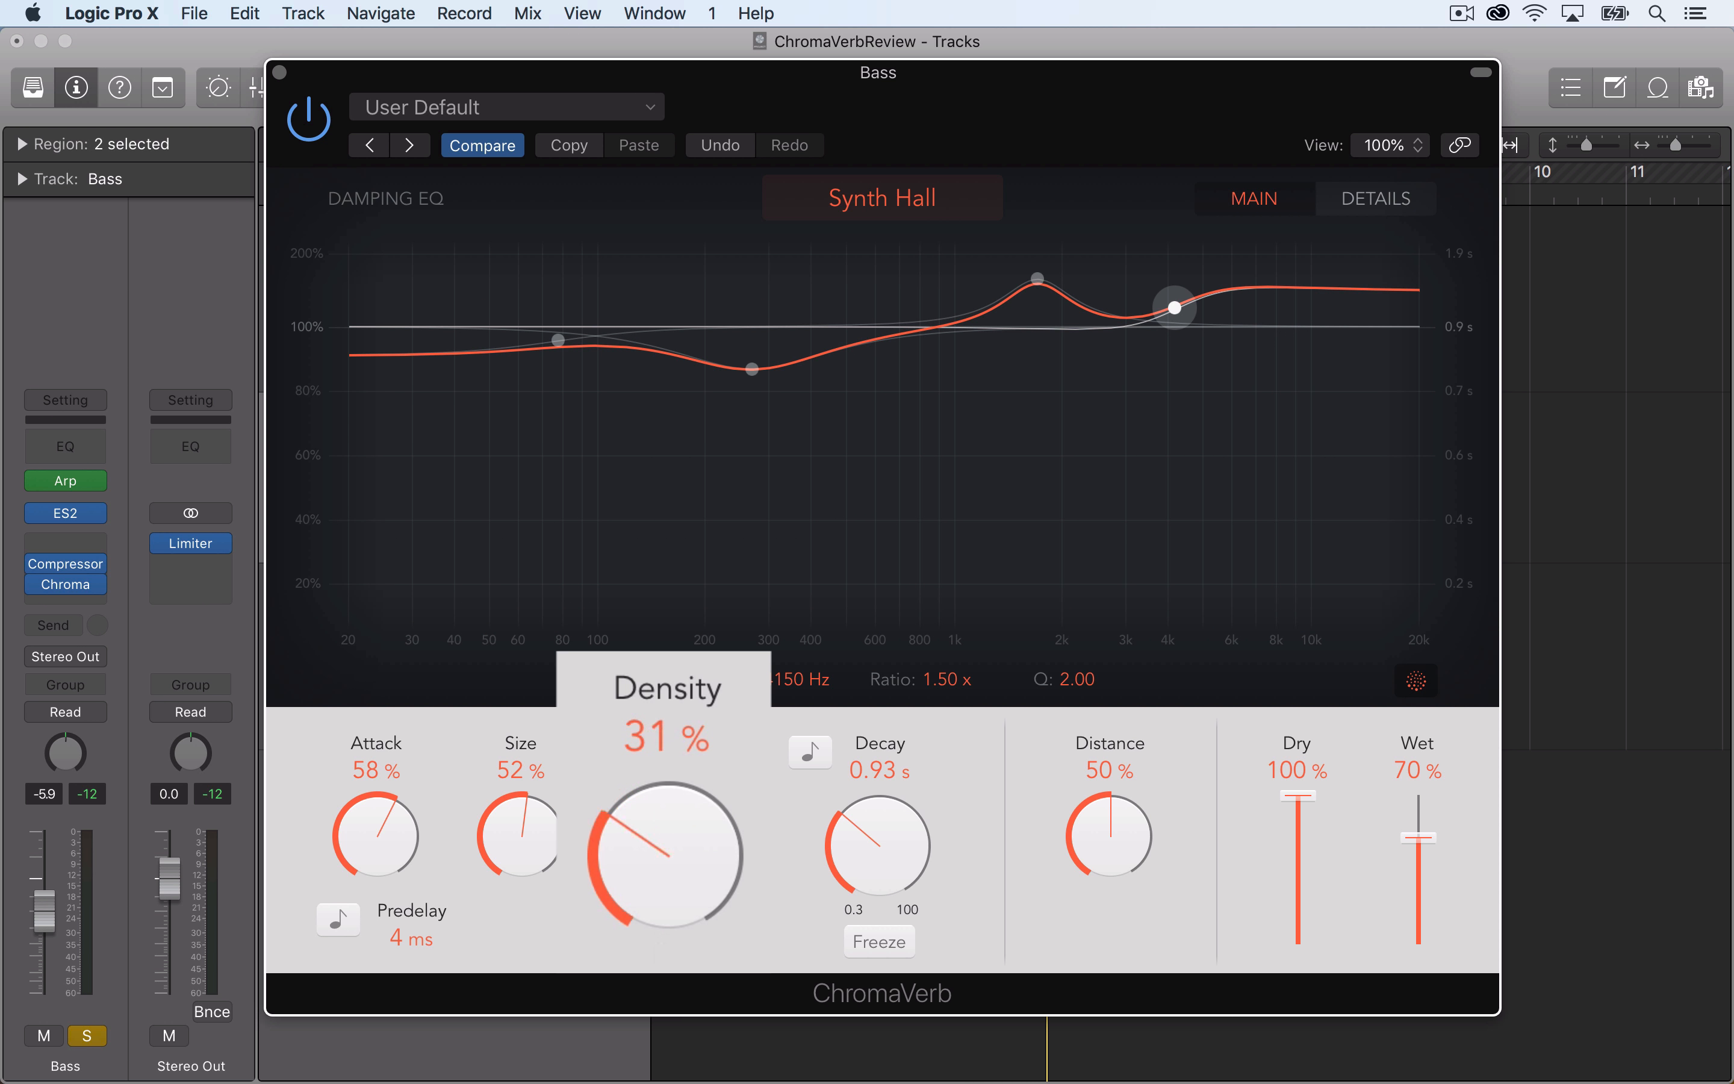
pyautogui.moveTo(678, 862); pyautogui.dragTo(676, 836)
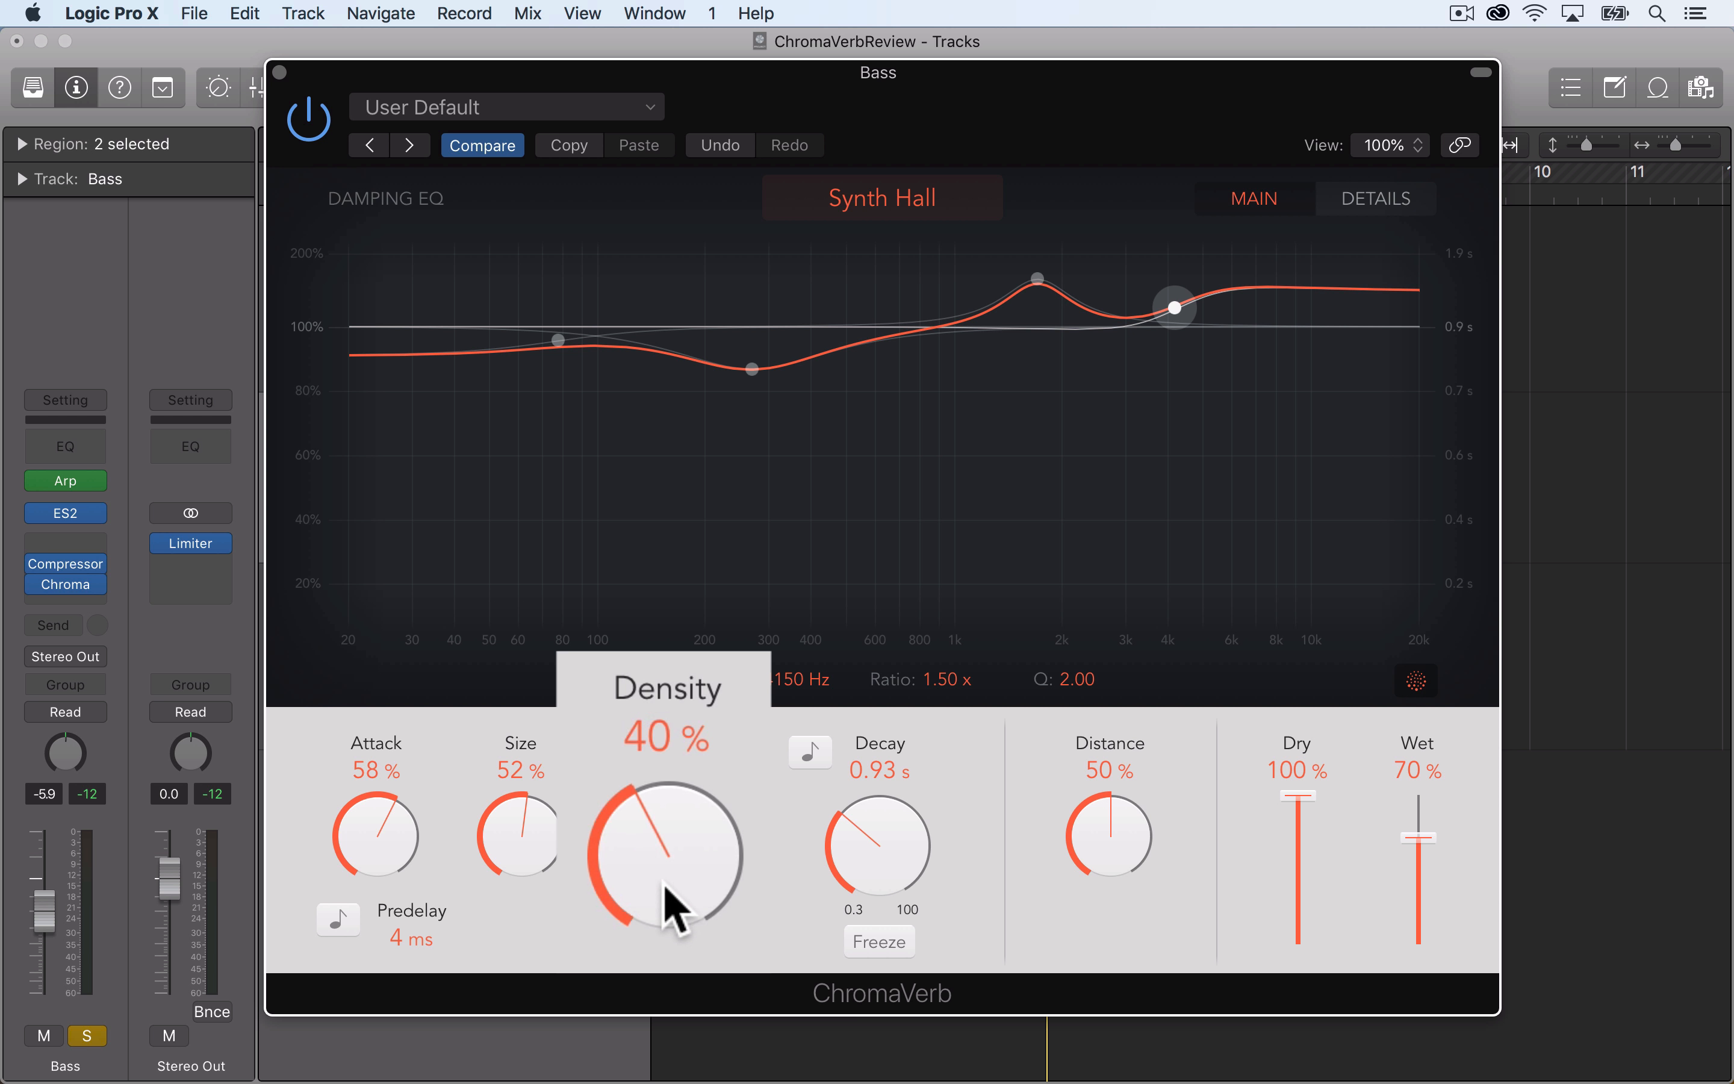
pyautogui.moveTo(670, 907); pyautogui.dragTo(668, 864)
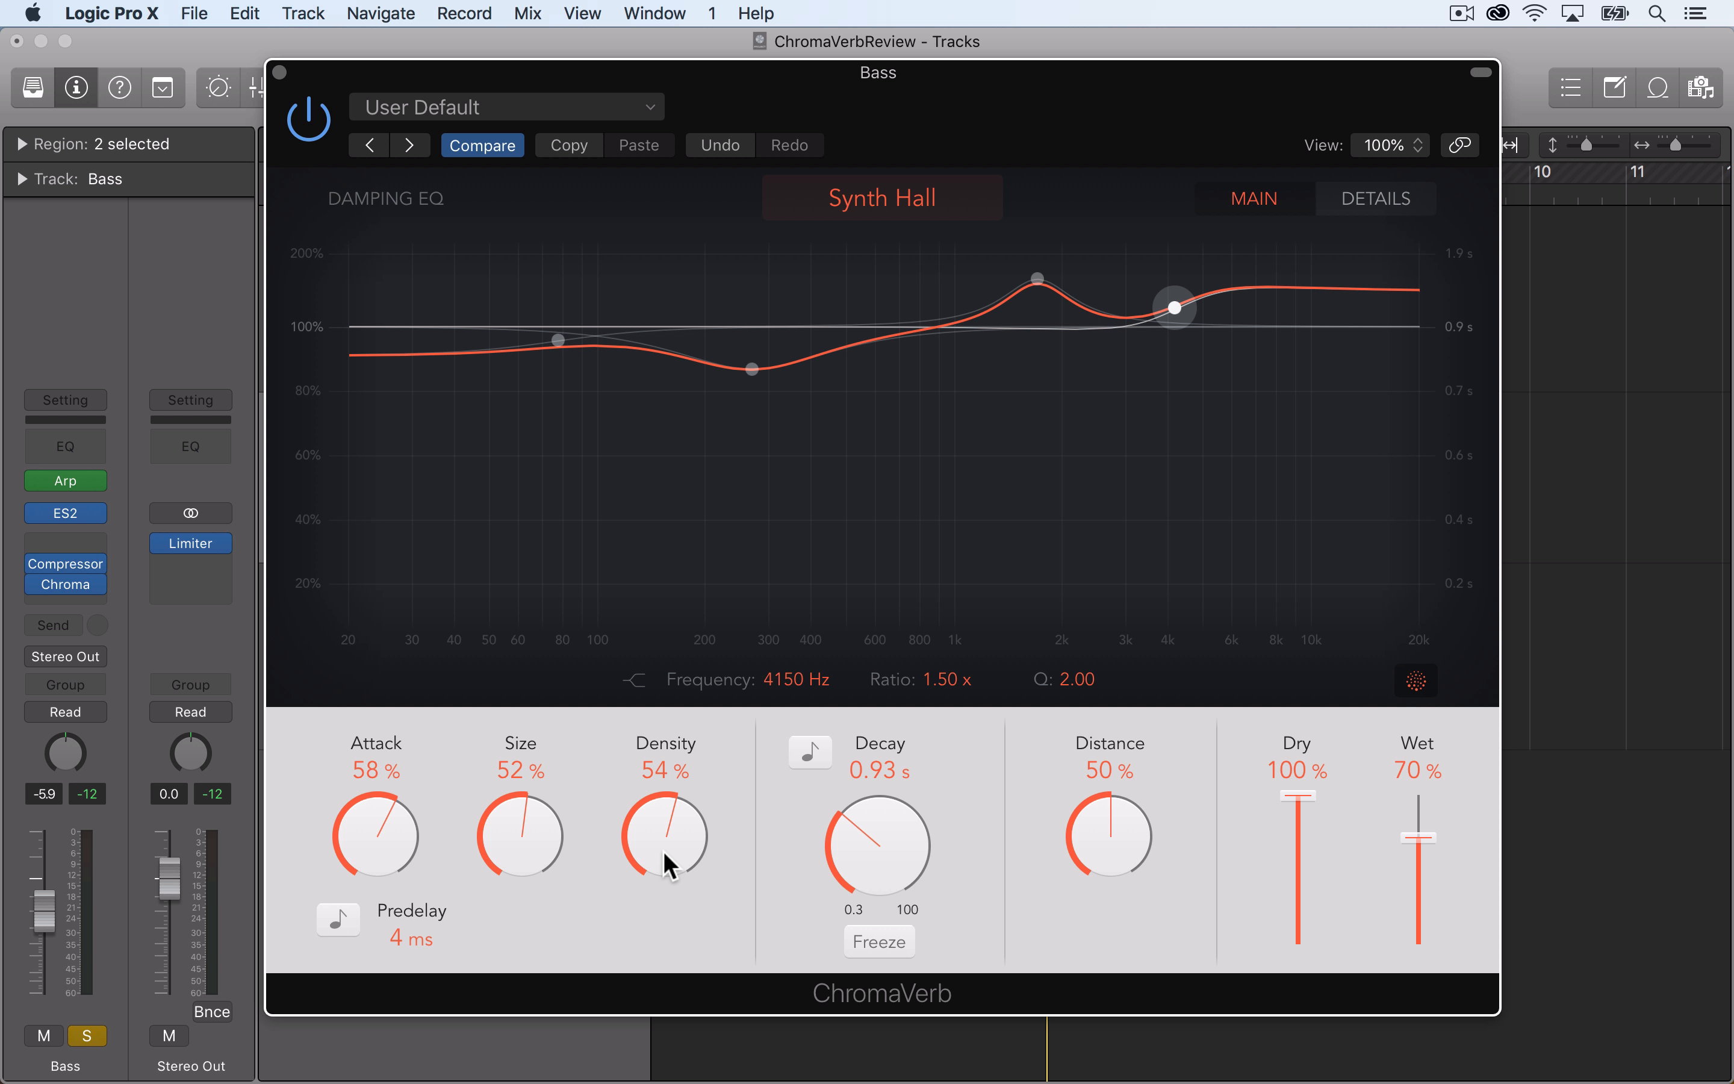
# Play the bass while sweeping the reverb's Density between 0% and 100%, and settle on 62%.
pyautogui.press('space')
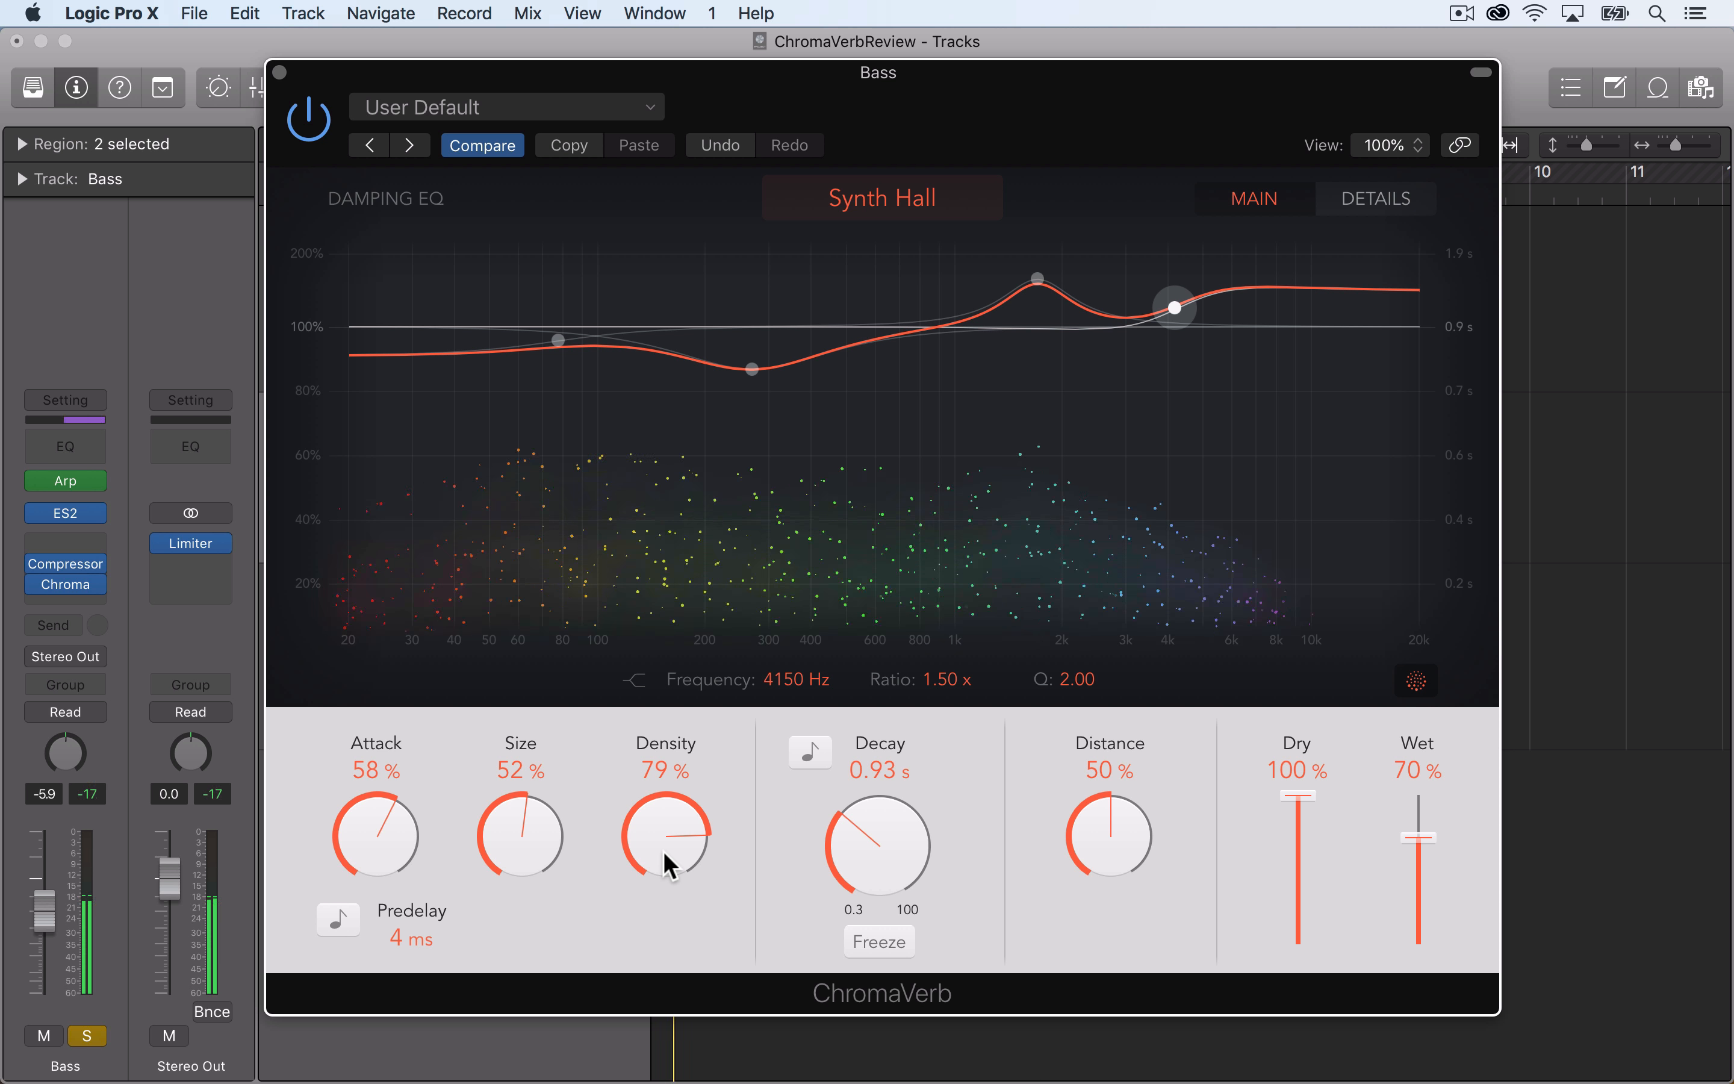
pyautogui.scroll(5, 663, 851)
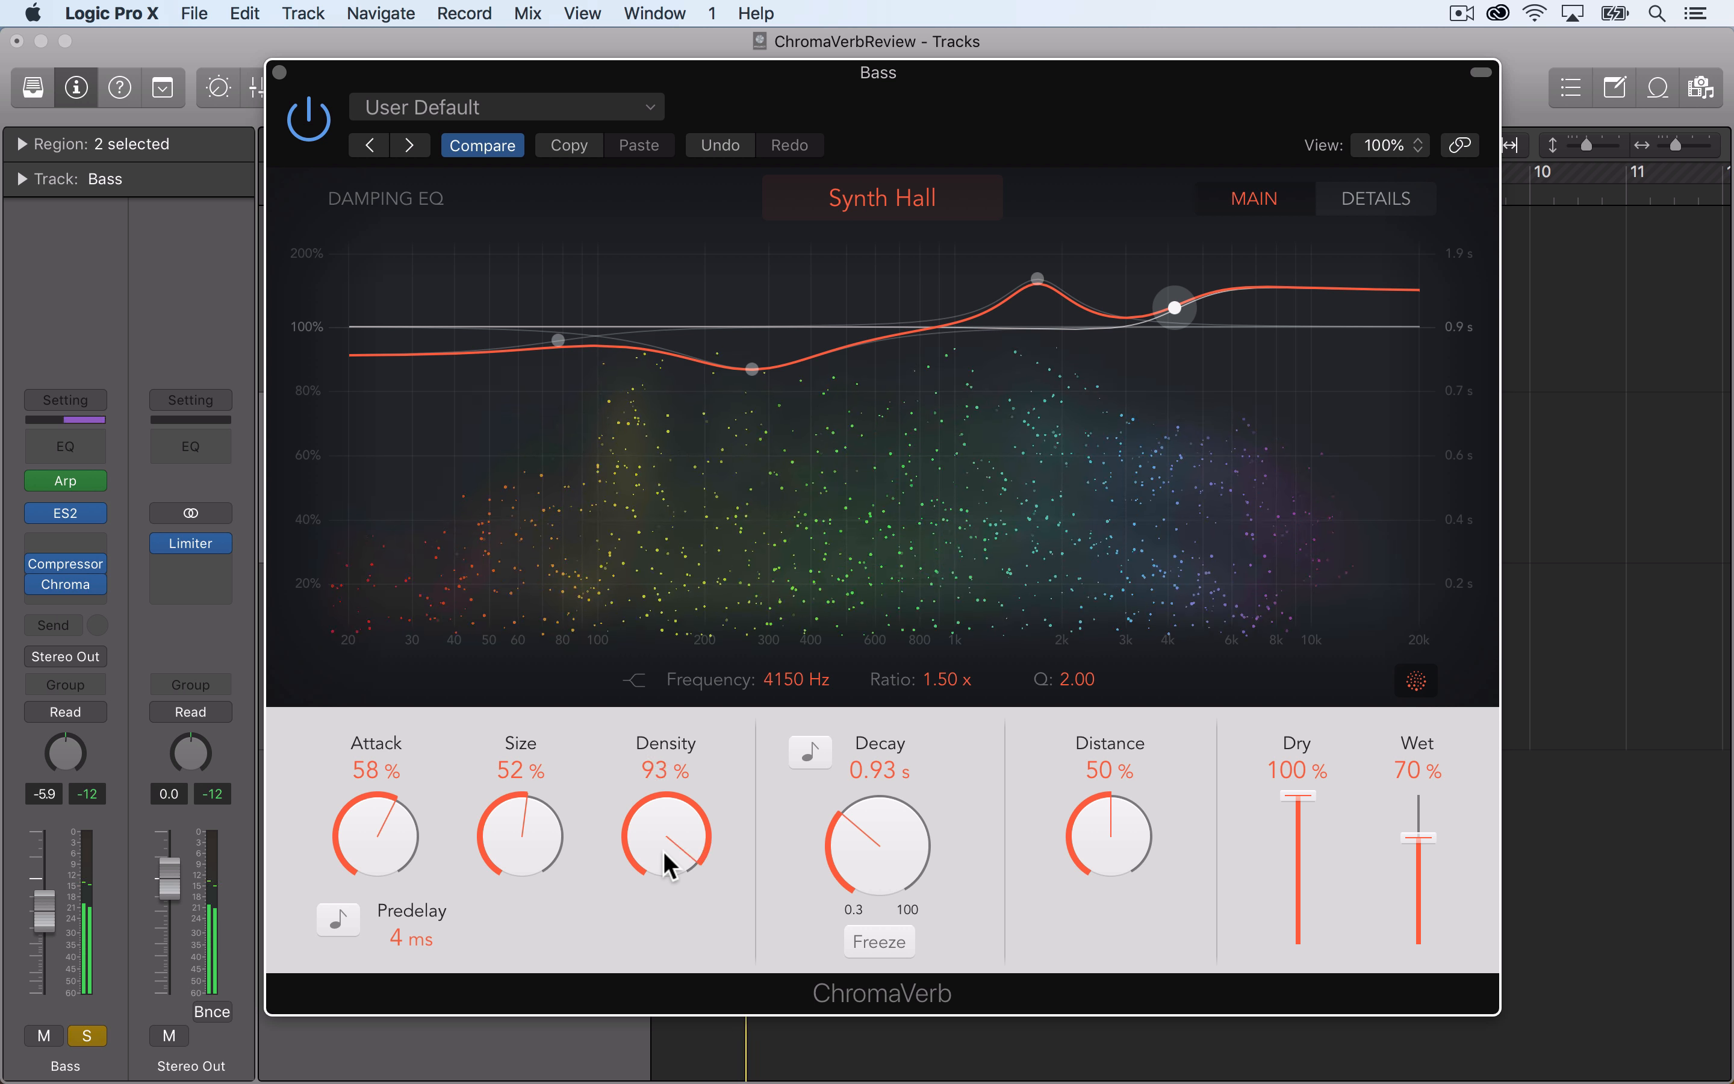
pyautogui.scroll(-15, 664, 854)
pyautogui.scroll(-6, 666, 860)
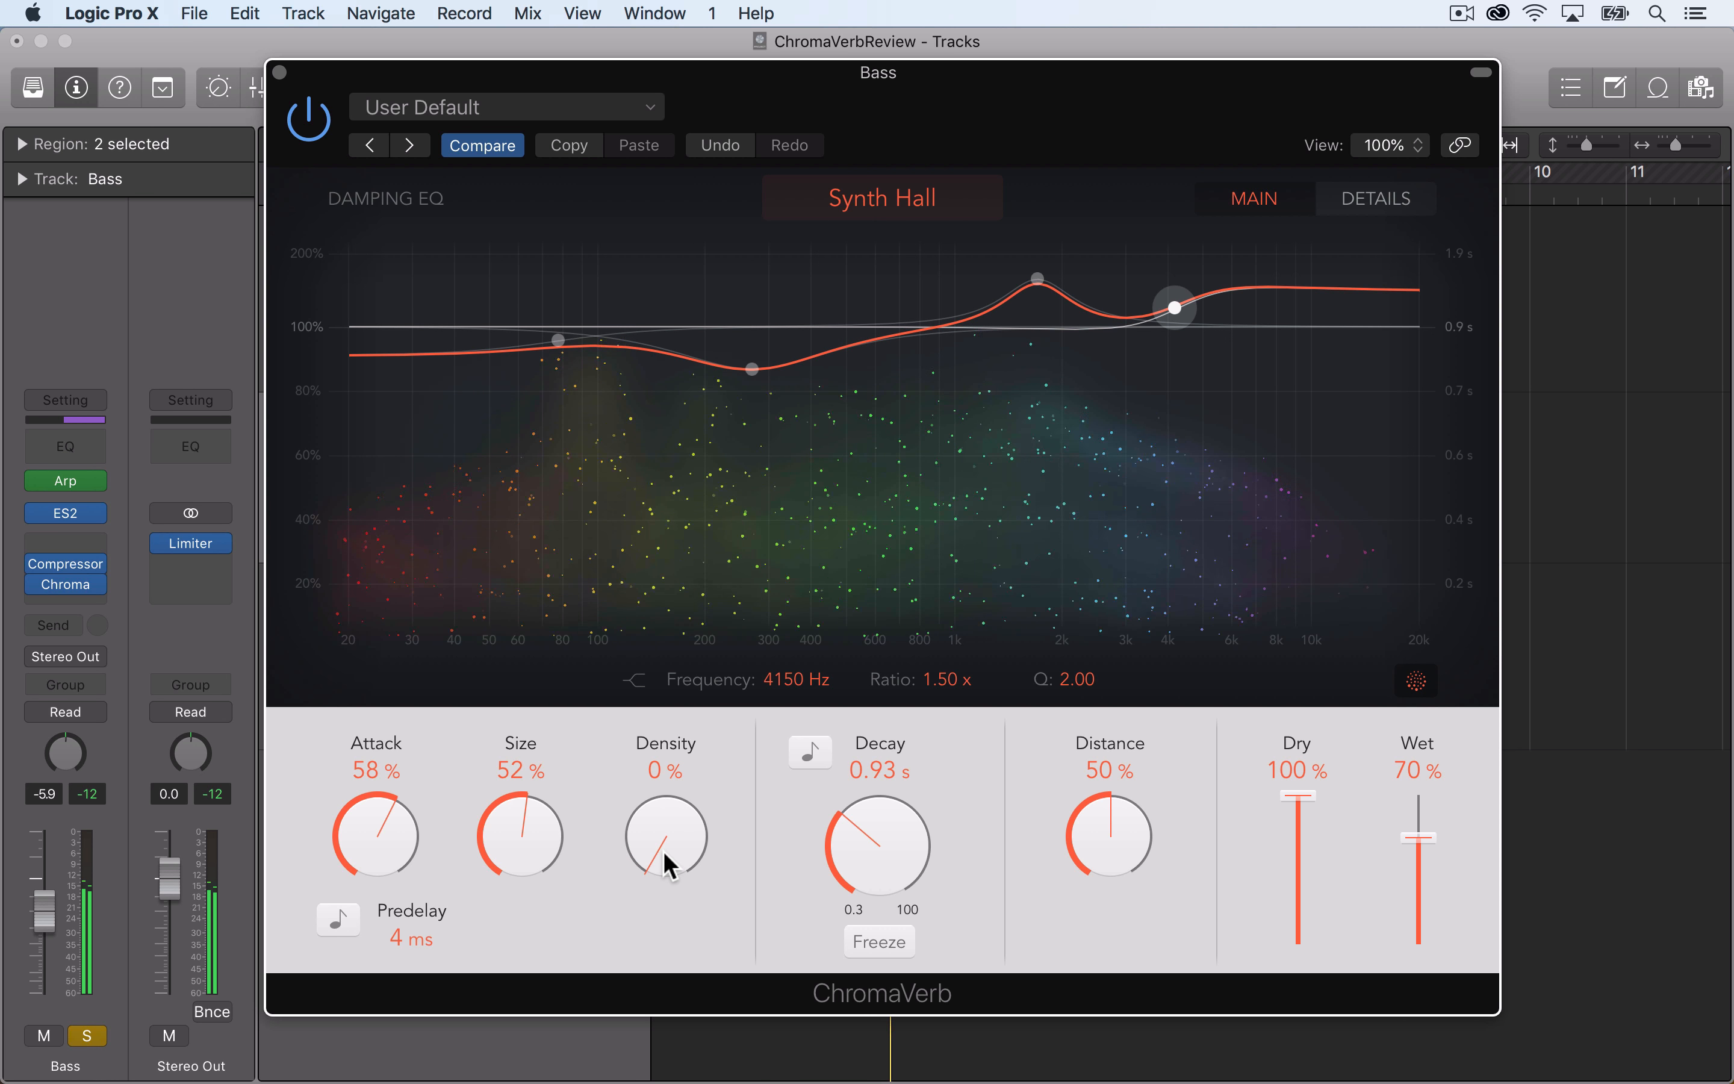
pyautogui.scroll(18, 664, 854)
pyautogui.scroll(5, 666, 860)
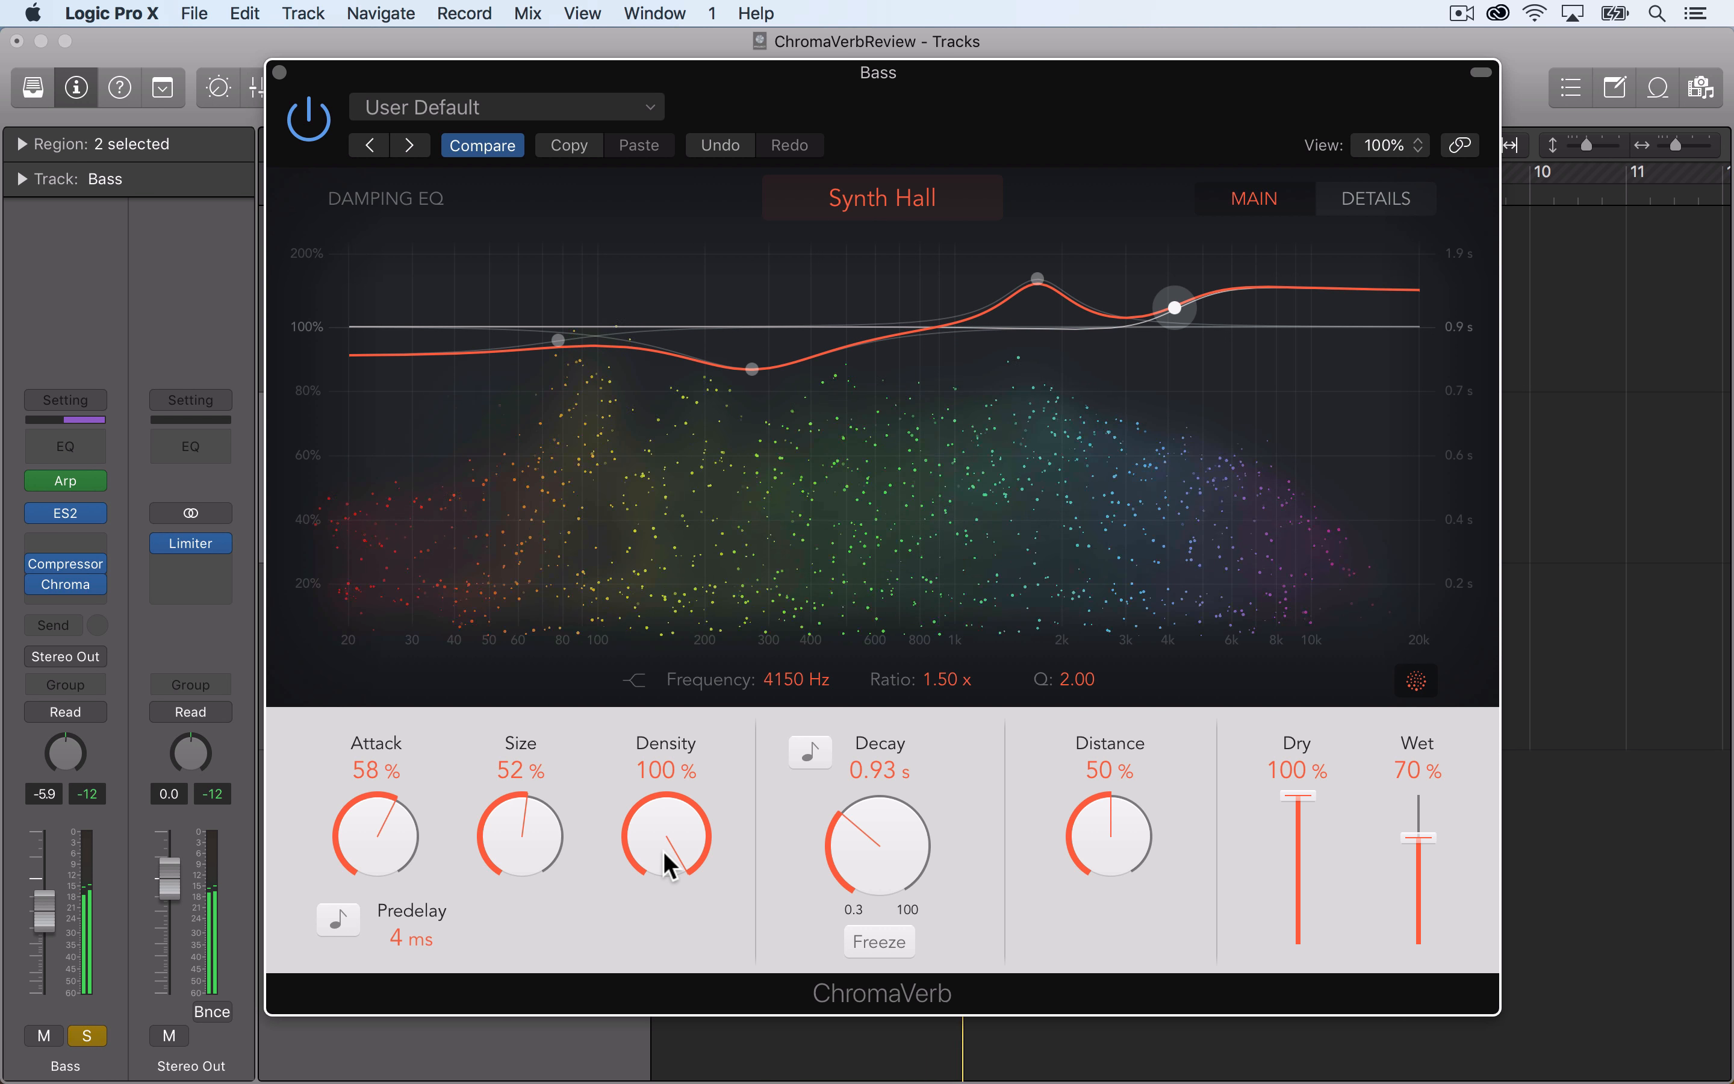
pyautogui.scroll(-20, 664, 850)
pyautogui.scroll(-1, 667, 862)
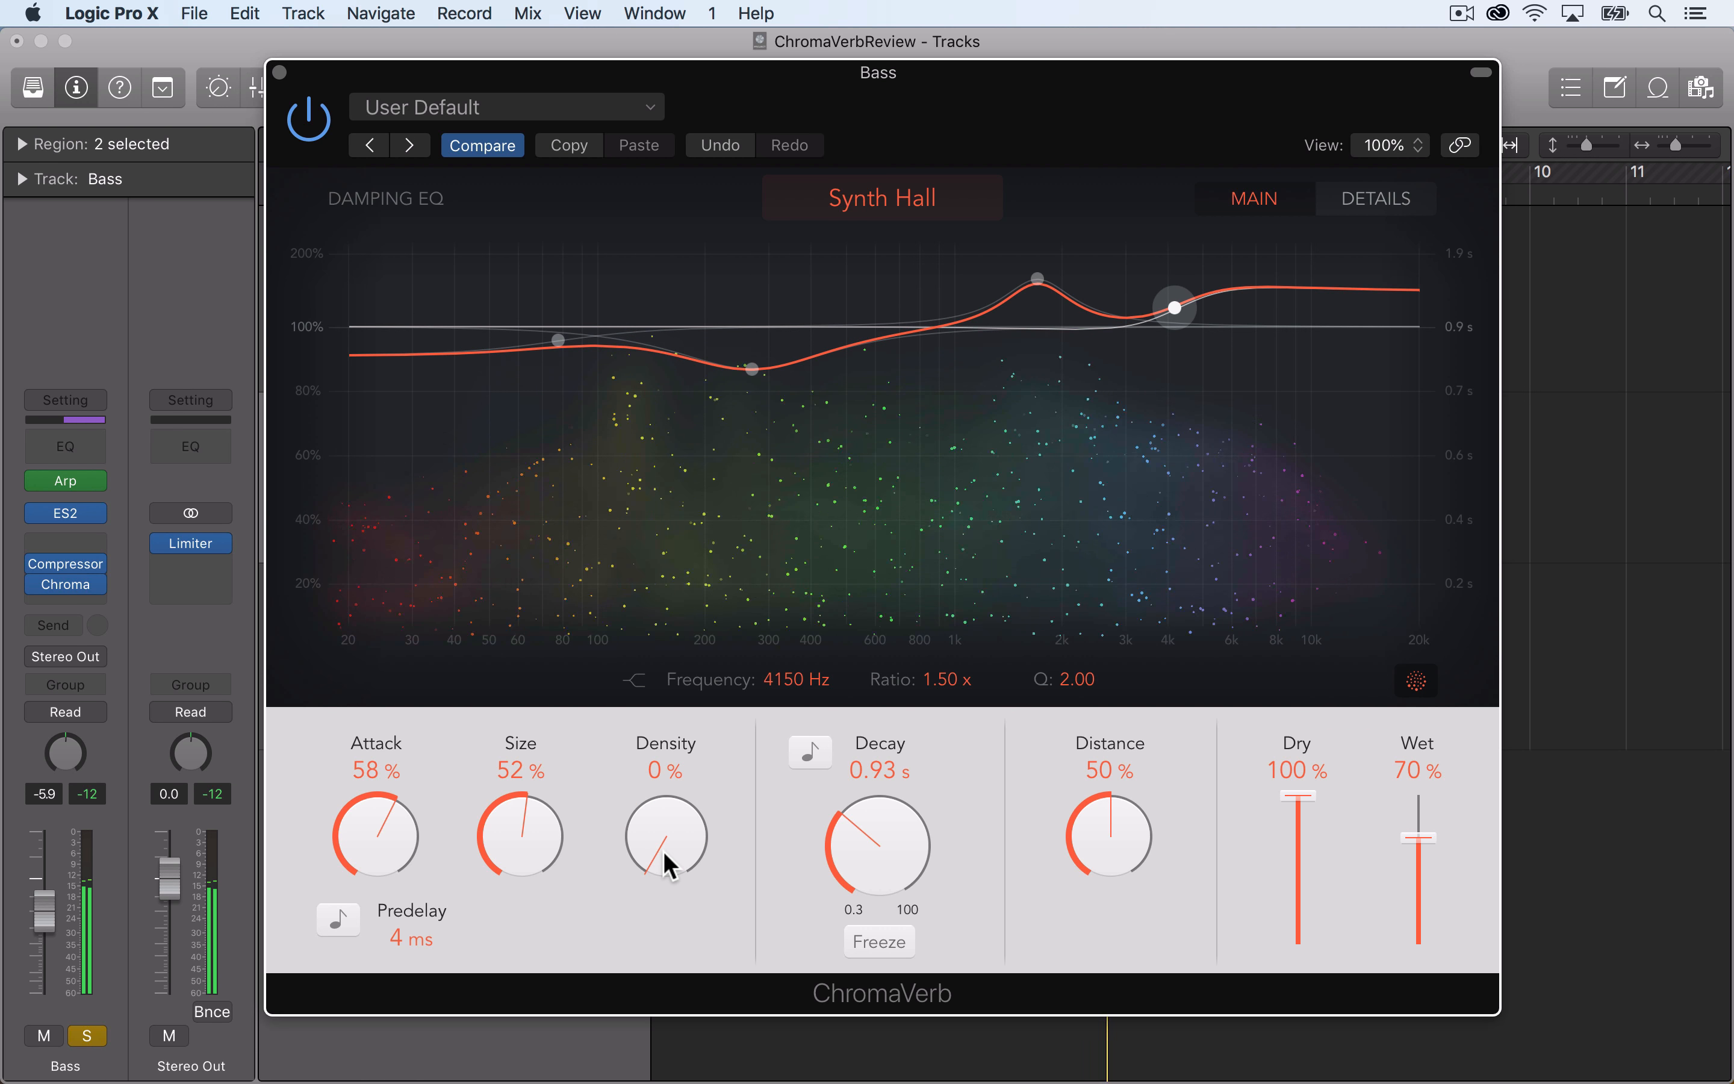
pyautogui.scroll(10, 667, 863)
pyautogui.scroll(3, 665, 855)
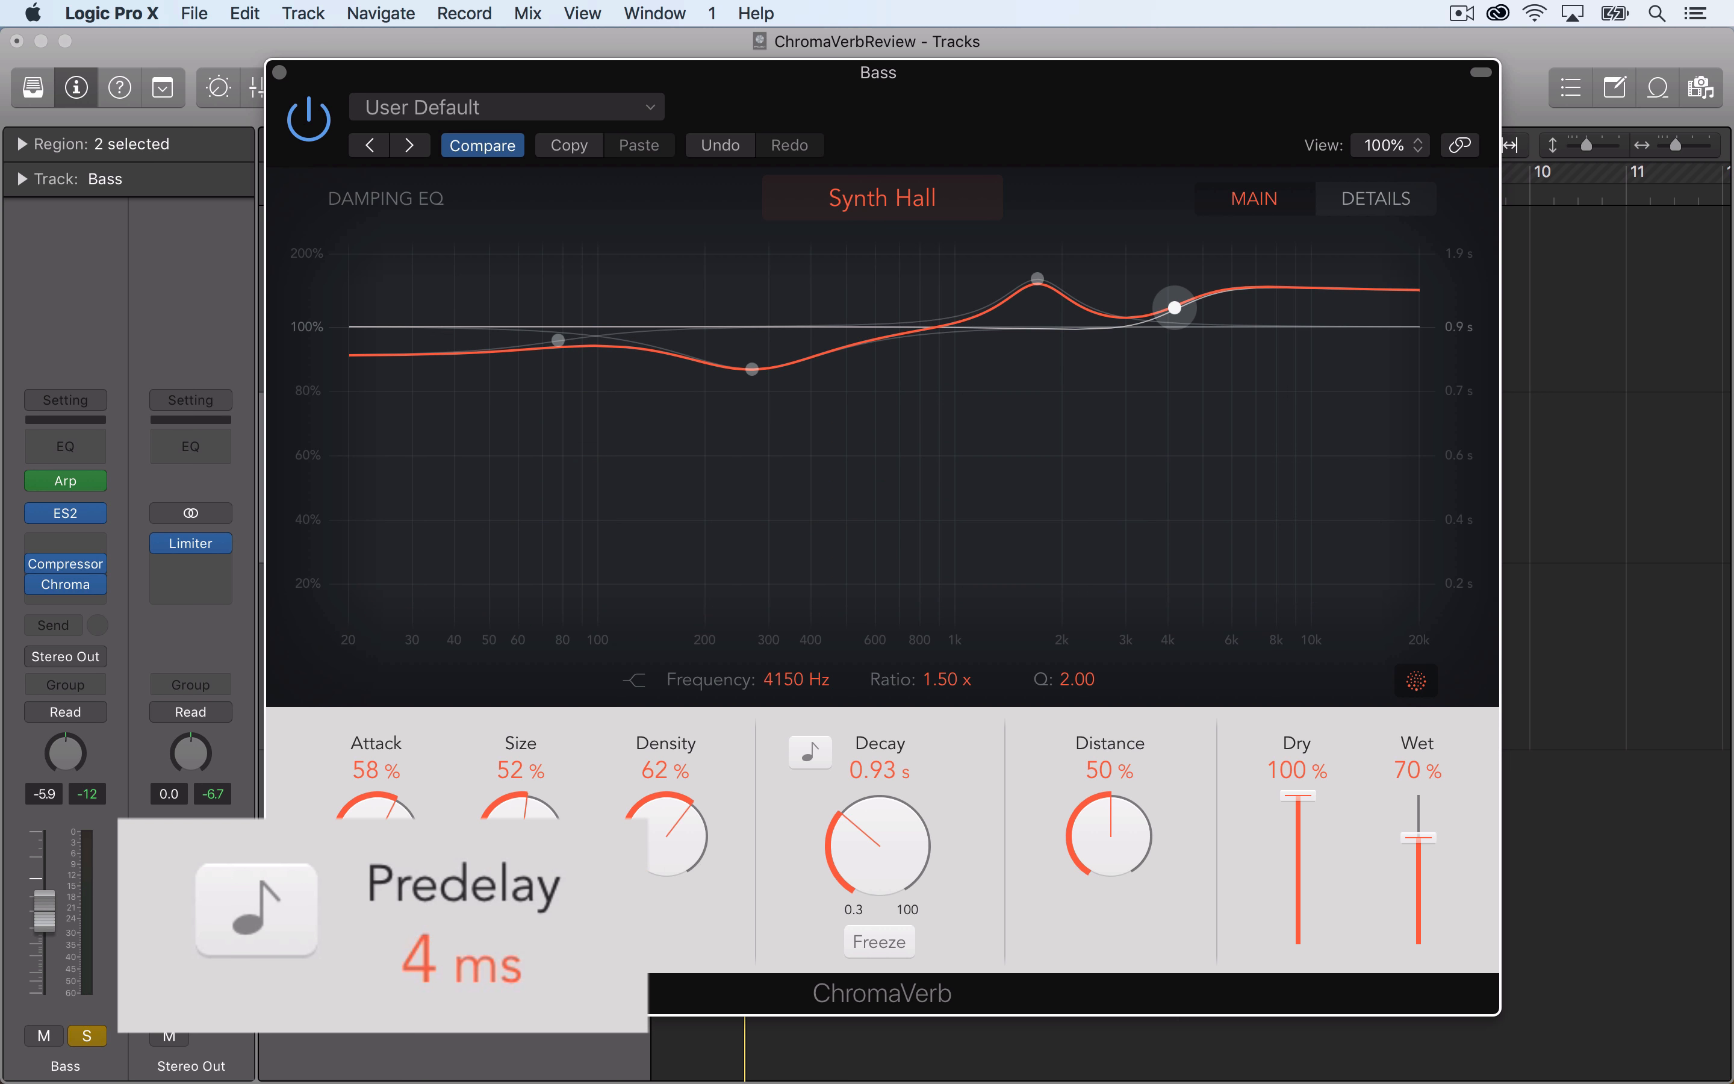
# Sweep the reverb's Predelay between 0 ms and 334 ms, and set it to 13 ms with the bass playing.
pyautogui.scroll(10, 444, 961)
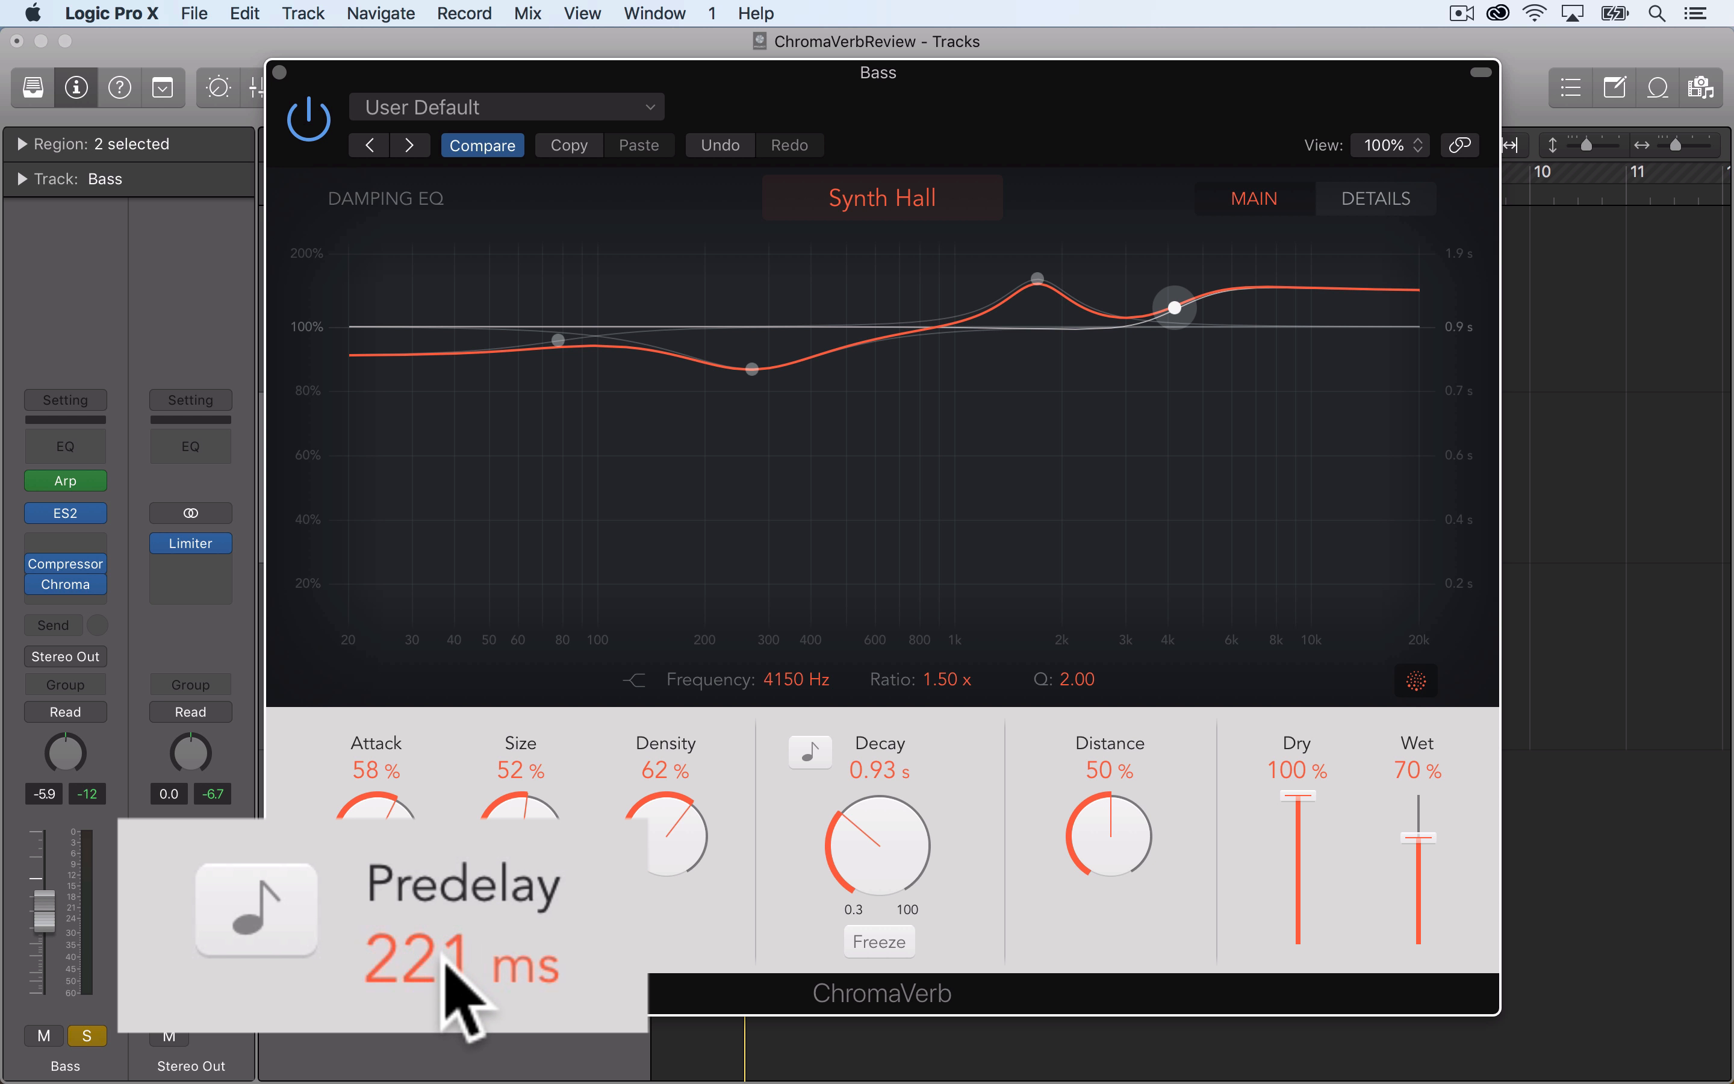
pyautogui.scroll(-10, 445, 960)
pyautogui.scroll(8, 466, 964)
pyautogui.scroll(-4, 523, 979)
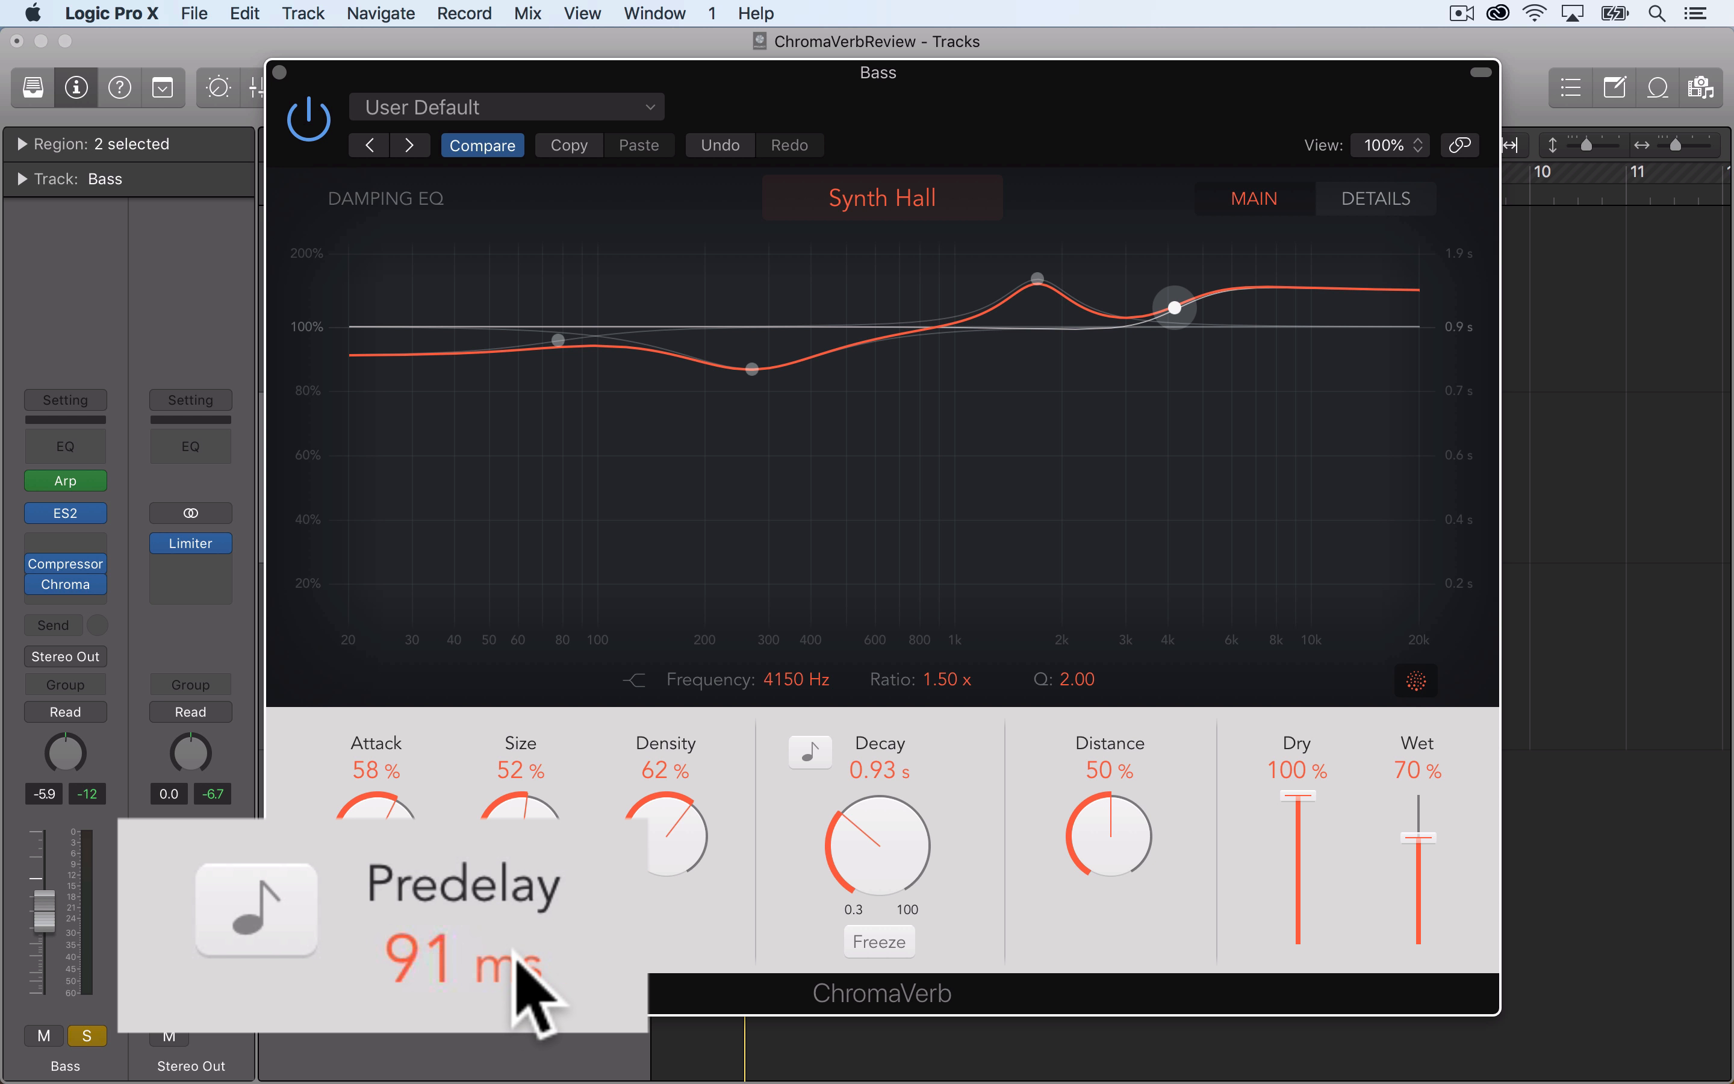
pyautogui.scroll(-3, 513, 951)
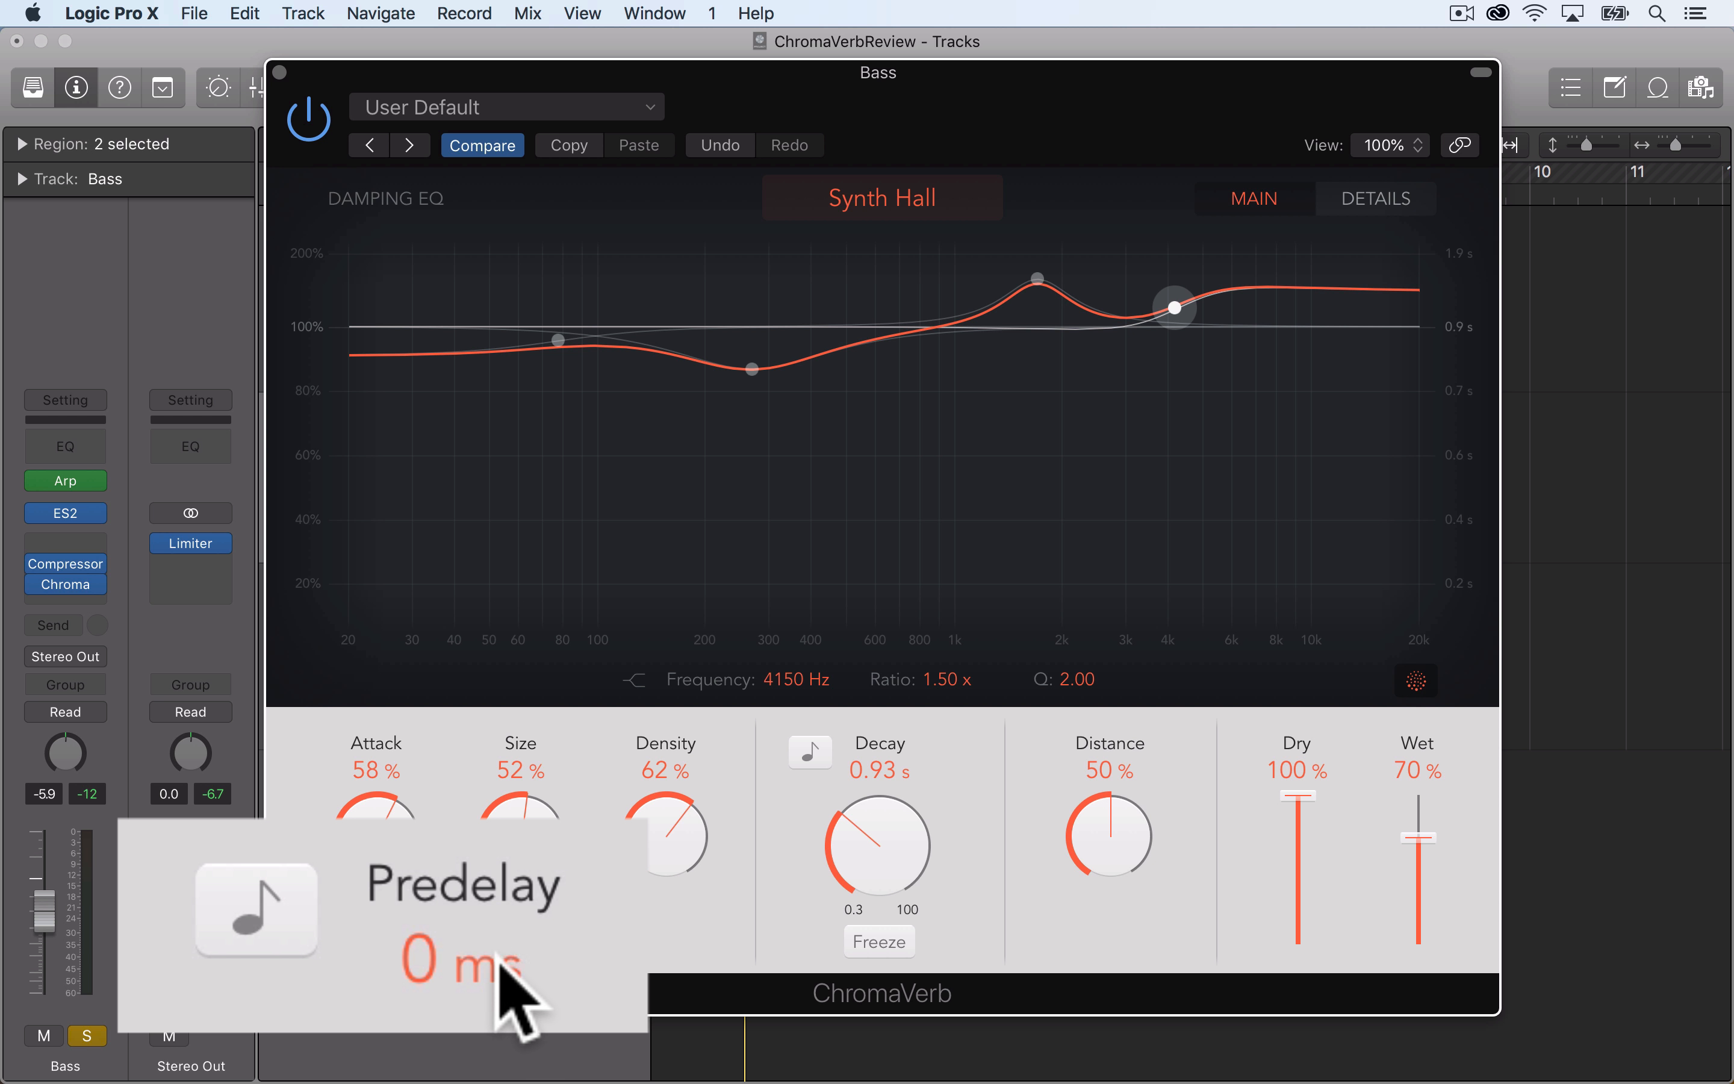
pyautogui.scroll(3, 417, 923)
pyautogui.moveTo(437, 926); pyautogui.dragTo(452, 810)
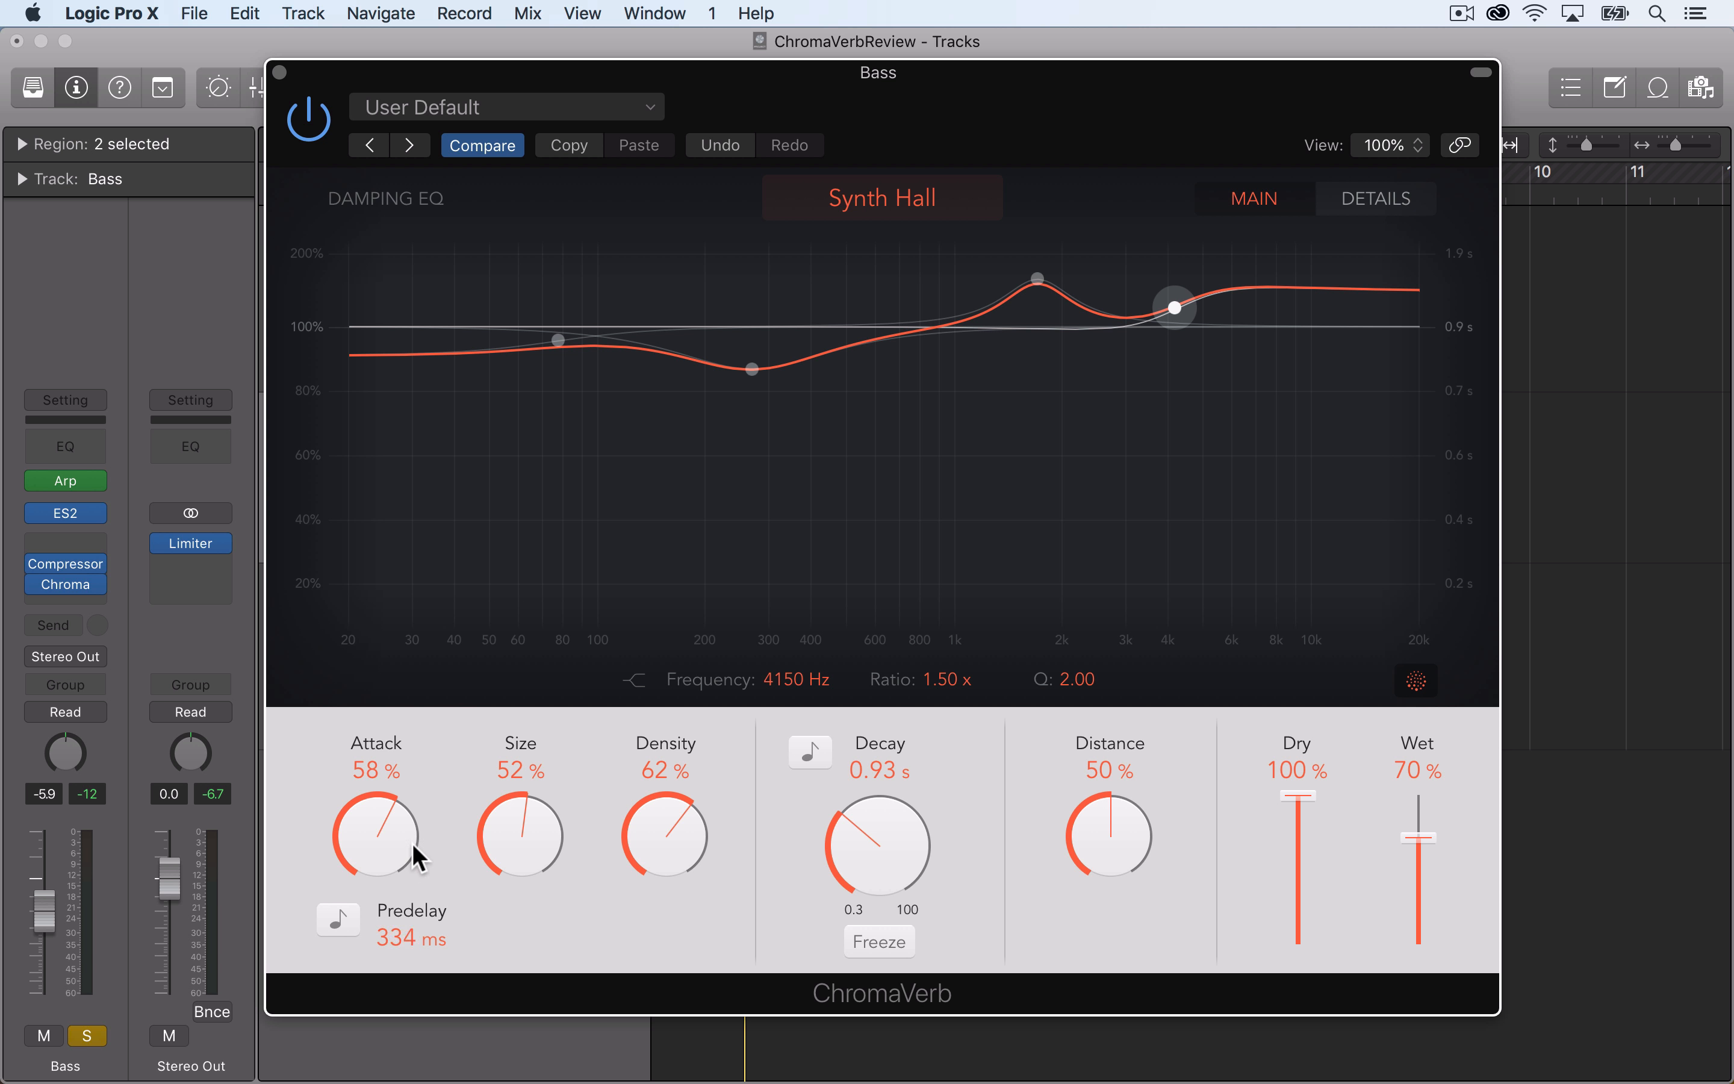
pyautogui.moveTo(420, 752); pyautogui.dragTo(415, 942)
pyautogui.moveTo(414, 967); pyautogui.dragTo(416, 991)
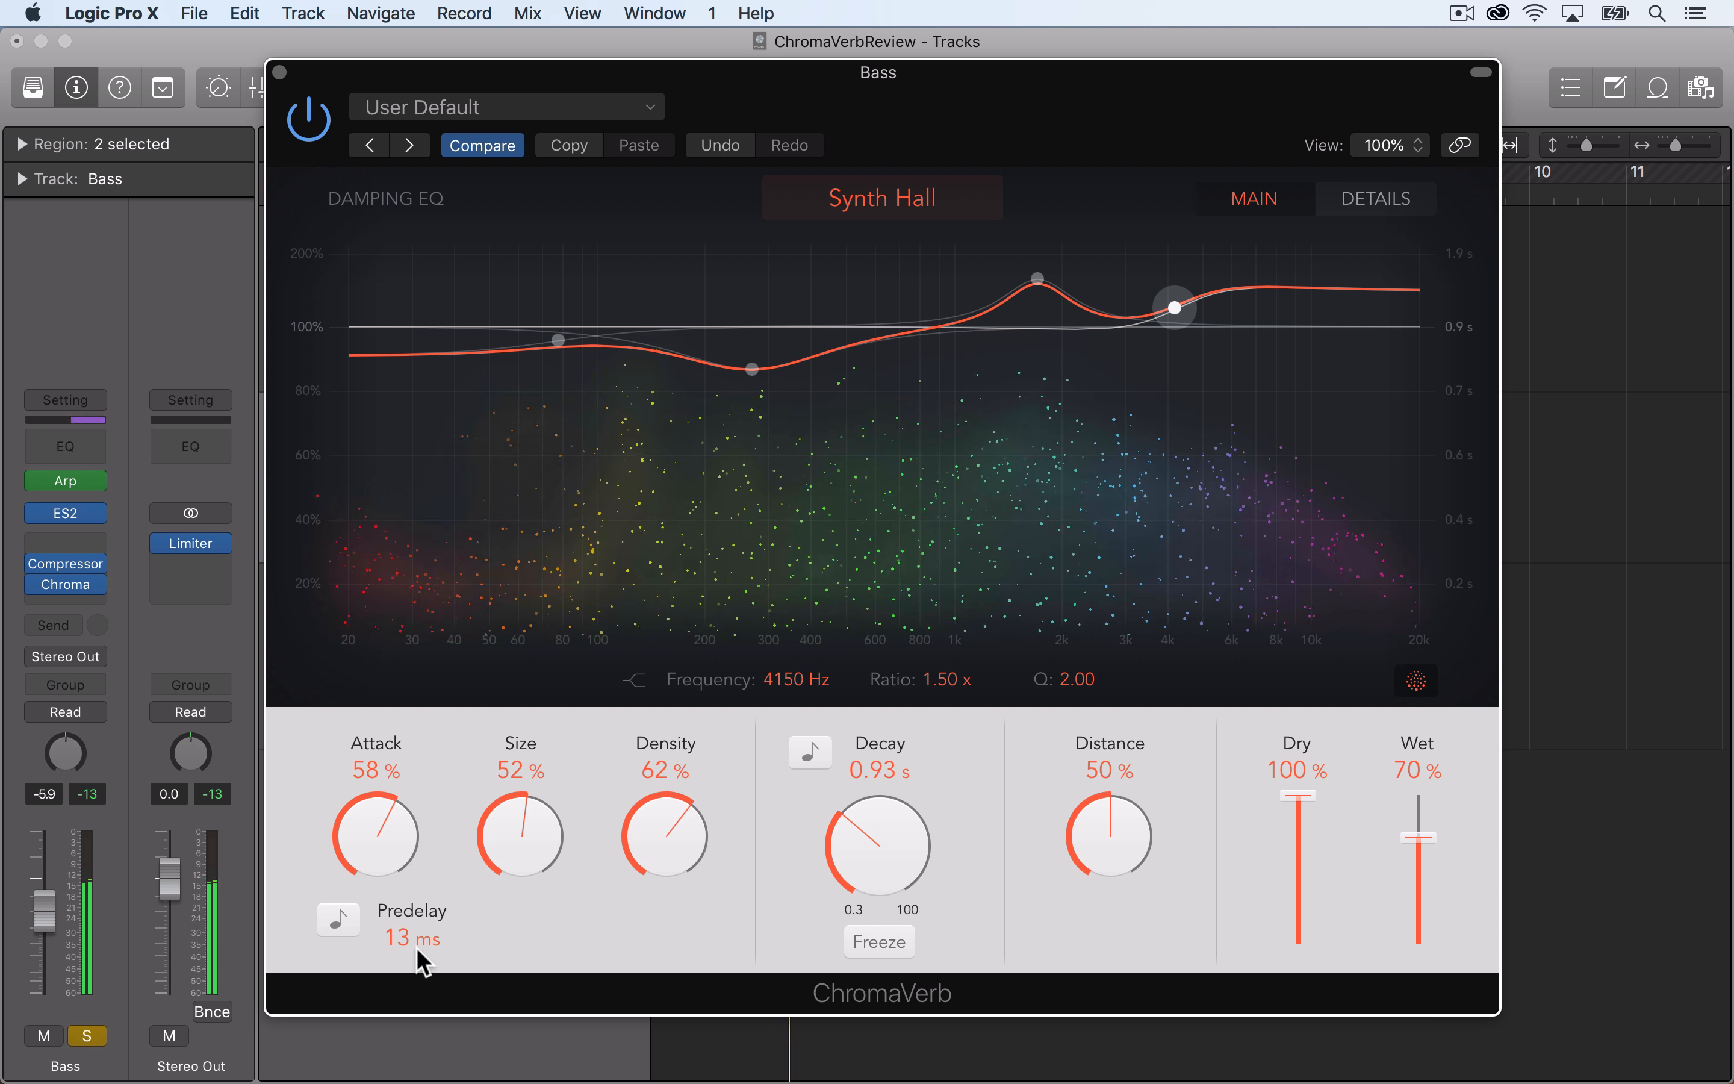
# Audition the Bass reverb's Predelay at 267 ms and 426 ms, and reduce it to 36 ms.
pyautogui.scroll(5, 423, 953)
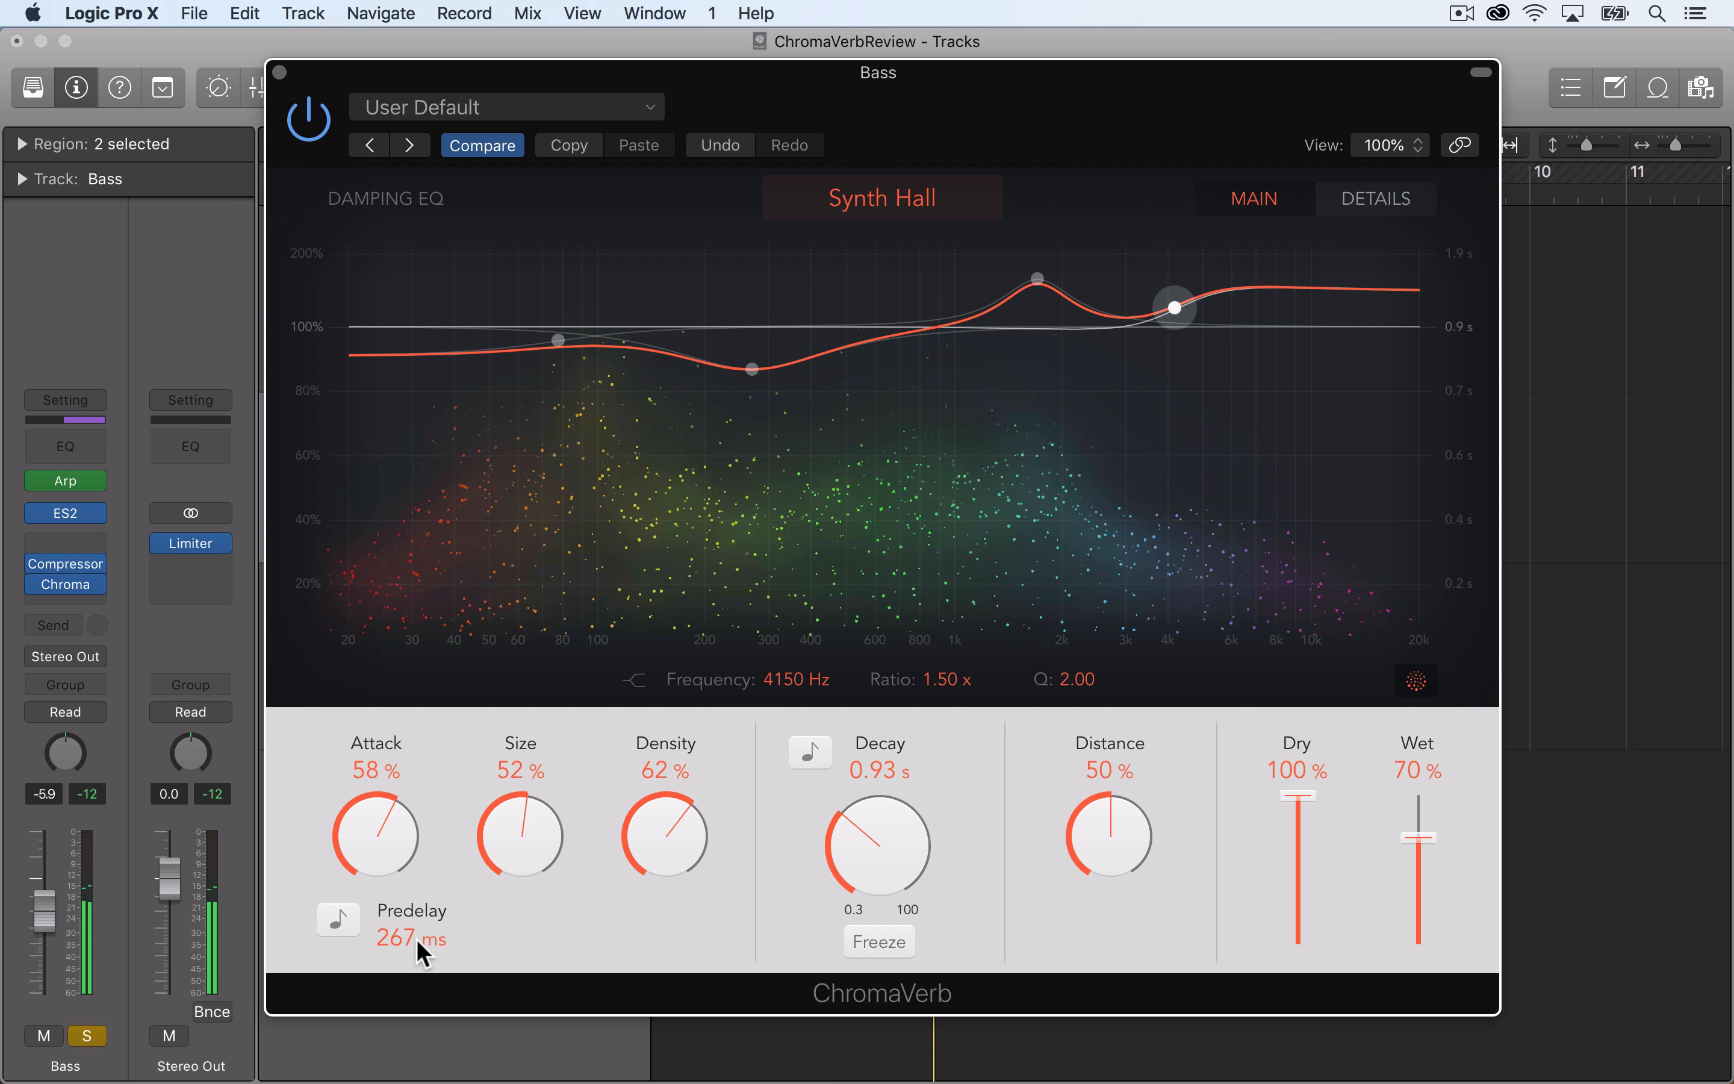
pyautogui.scroll(5, 417, 940)
pyautogui.scroll(5, 417, 941)
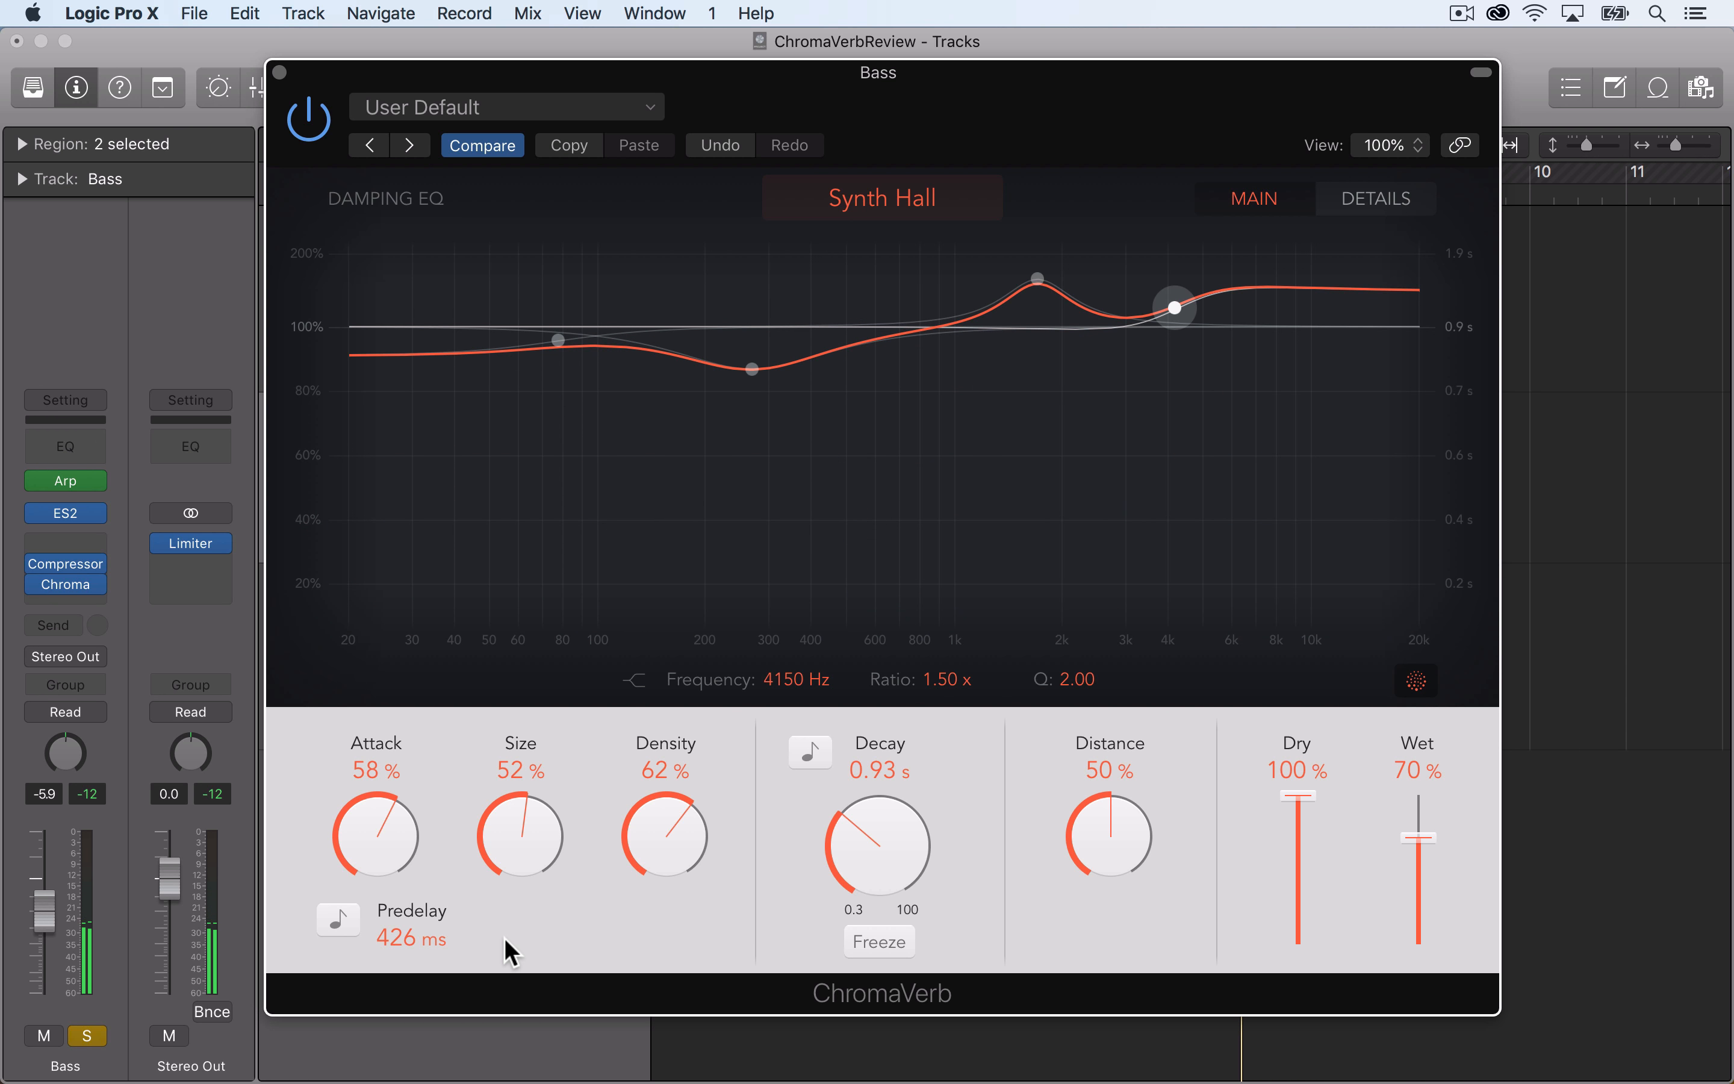
pyautogui.moveTo(510, 952); pyautogui.dragTo(353, 945)
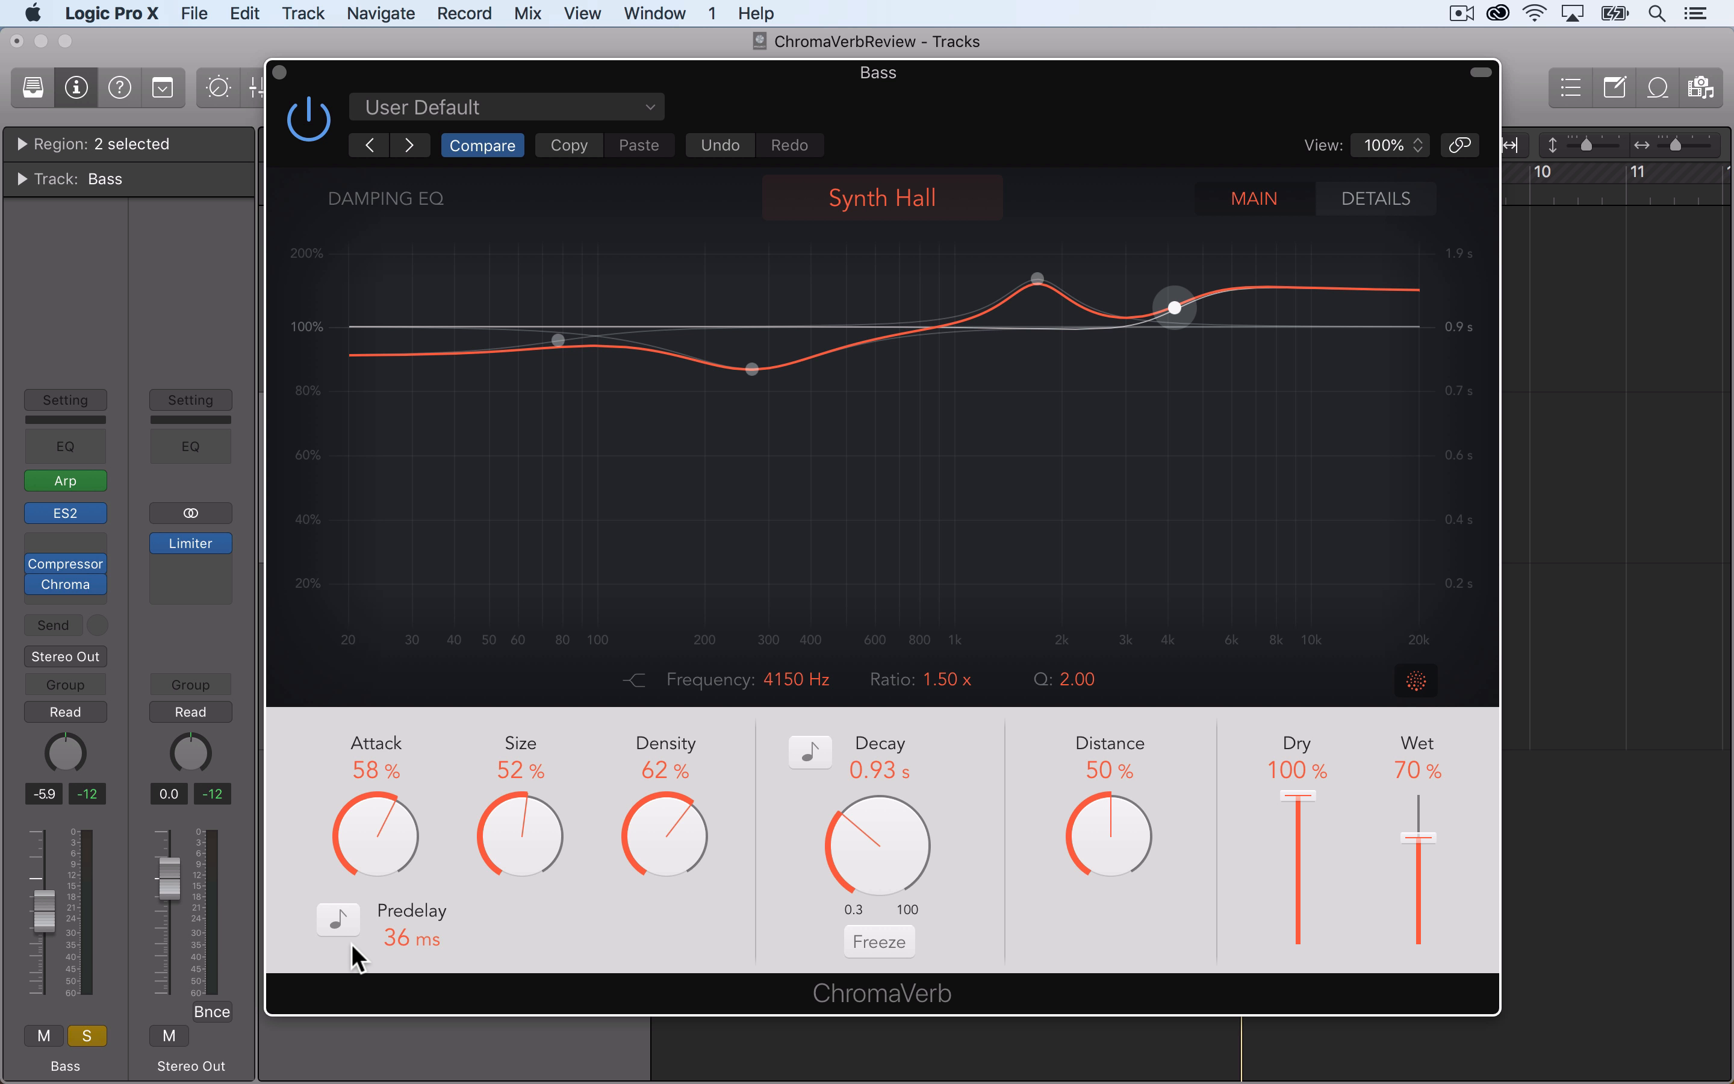
# Sync the Bass reverb's Predelay to the tempo and set it to 1/4.
pyautogui.click(342, 922)
pyautogui.click(431, 936)
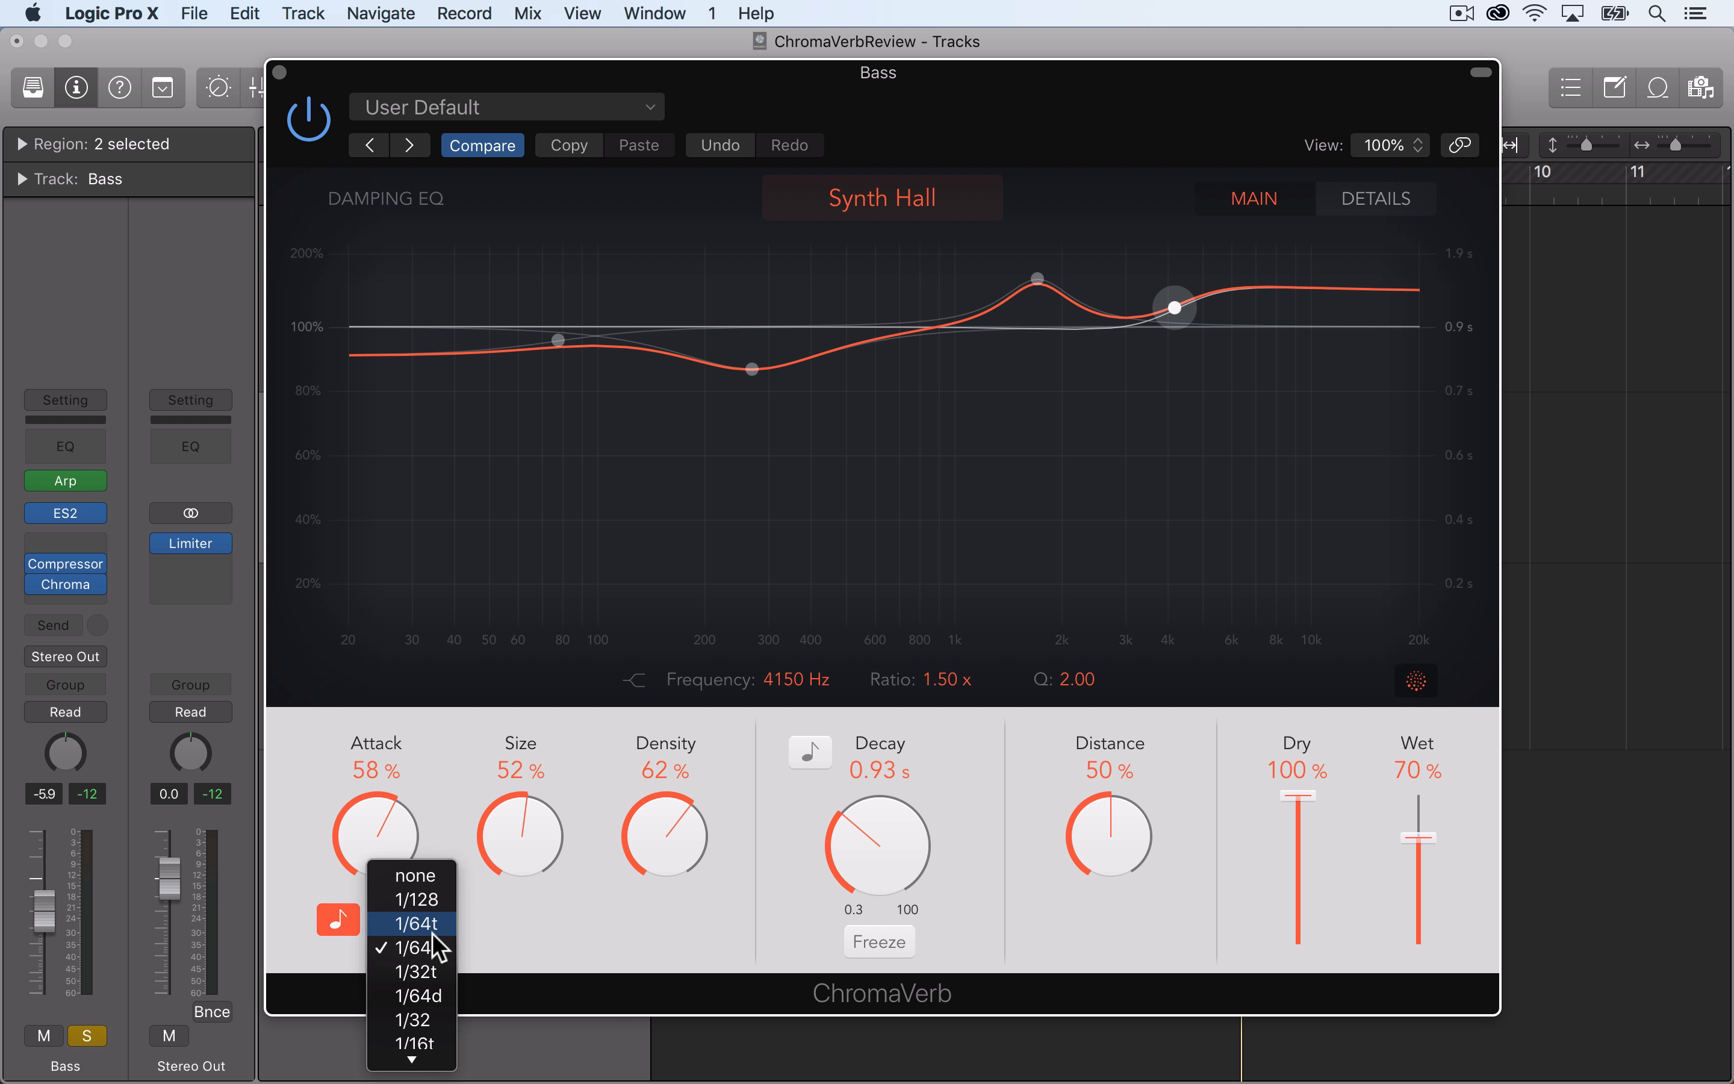
pyautogui.scroll(-5, 435, 944)
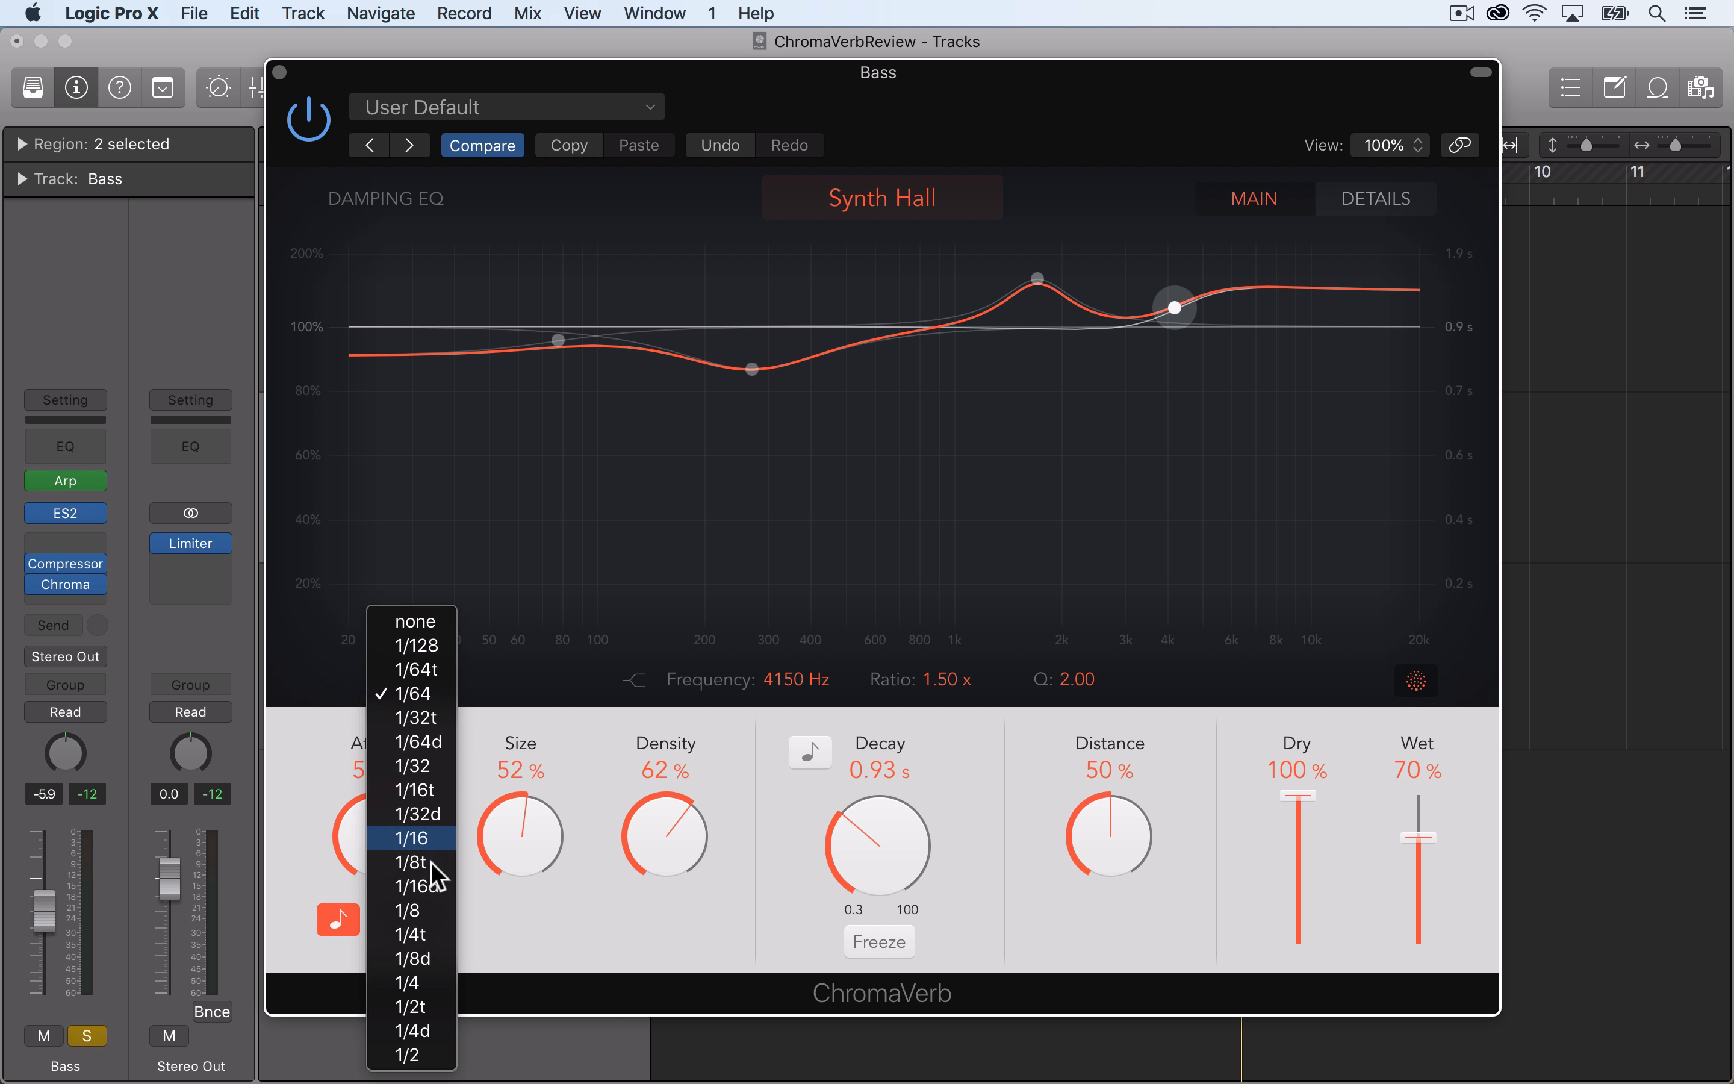
pyautogui.click(428, 983)
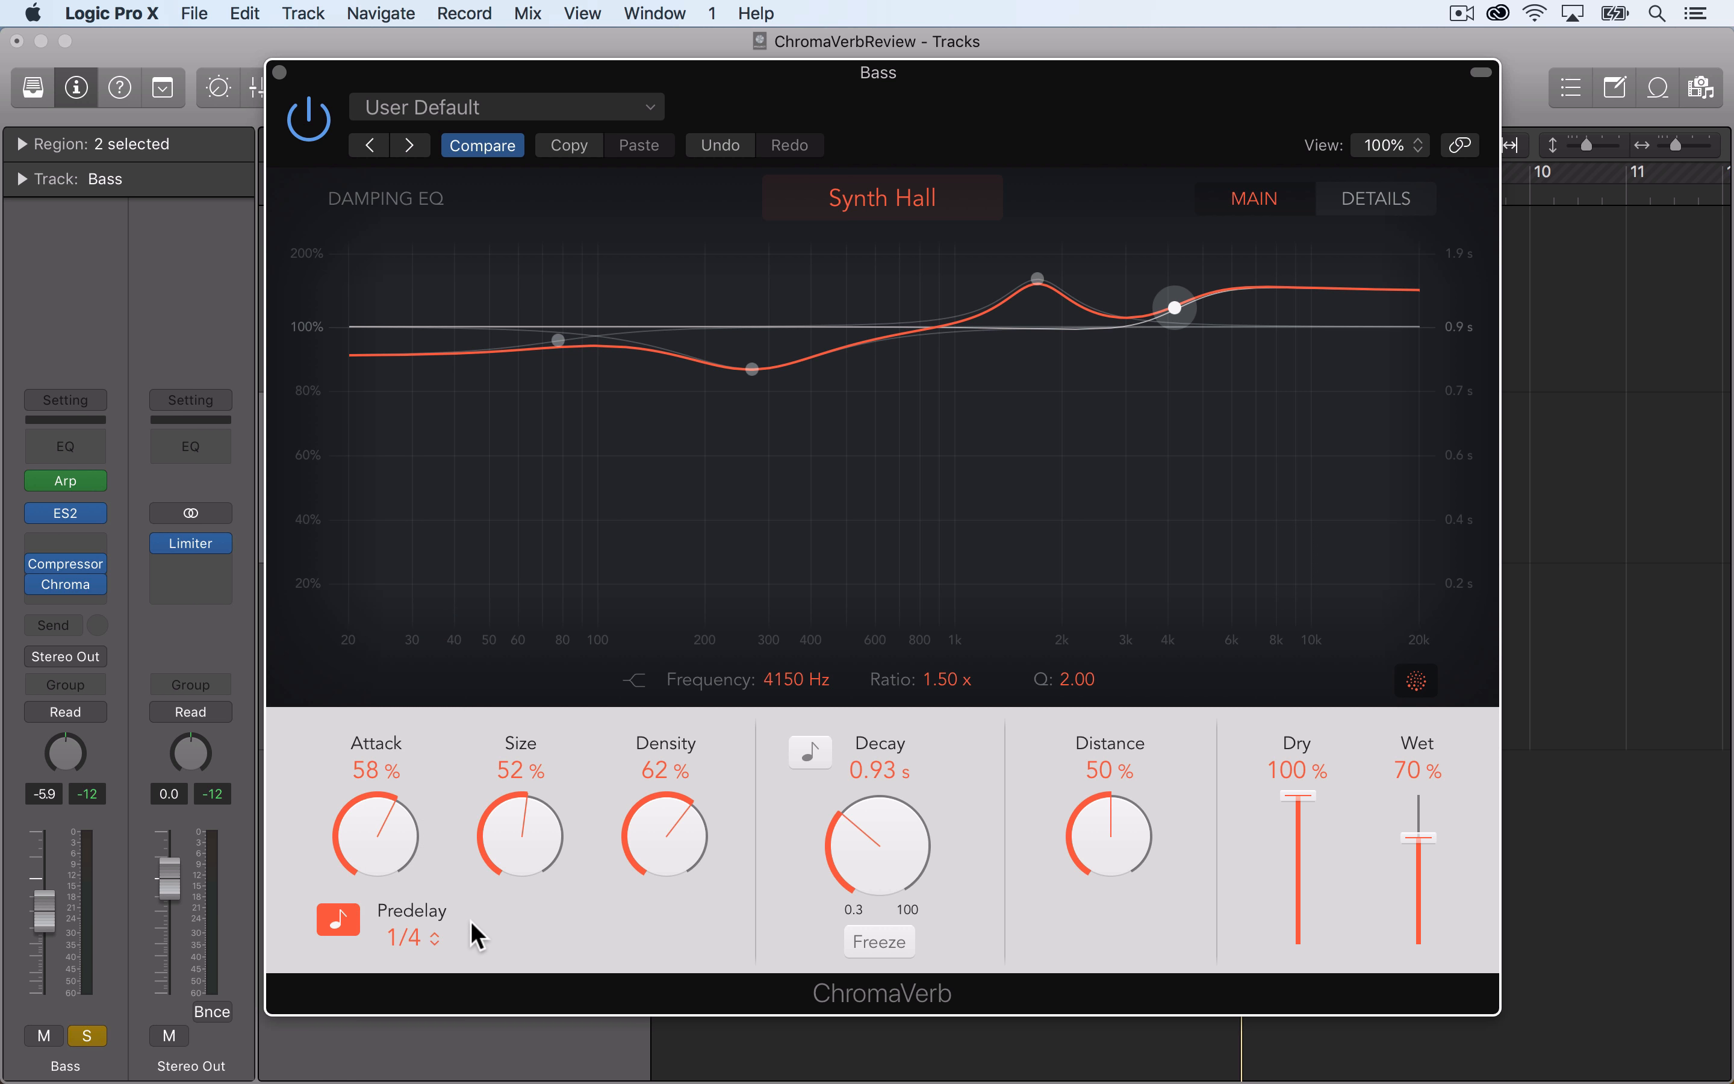
# Play the bass, try Attack values of 69% and 21%, and set the synced Predelay to 1/8.
pyautogui.press('space')
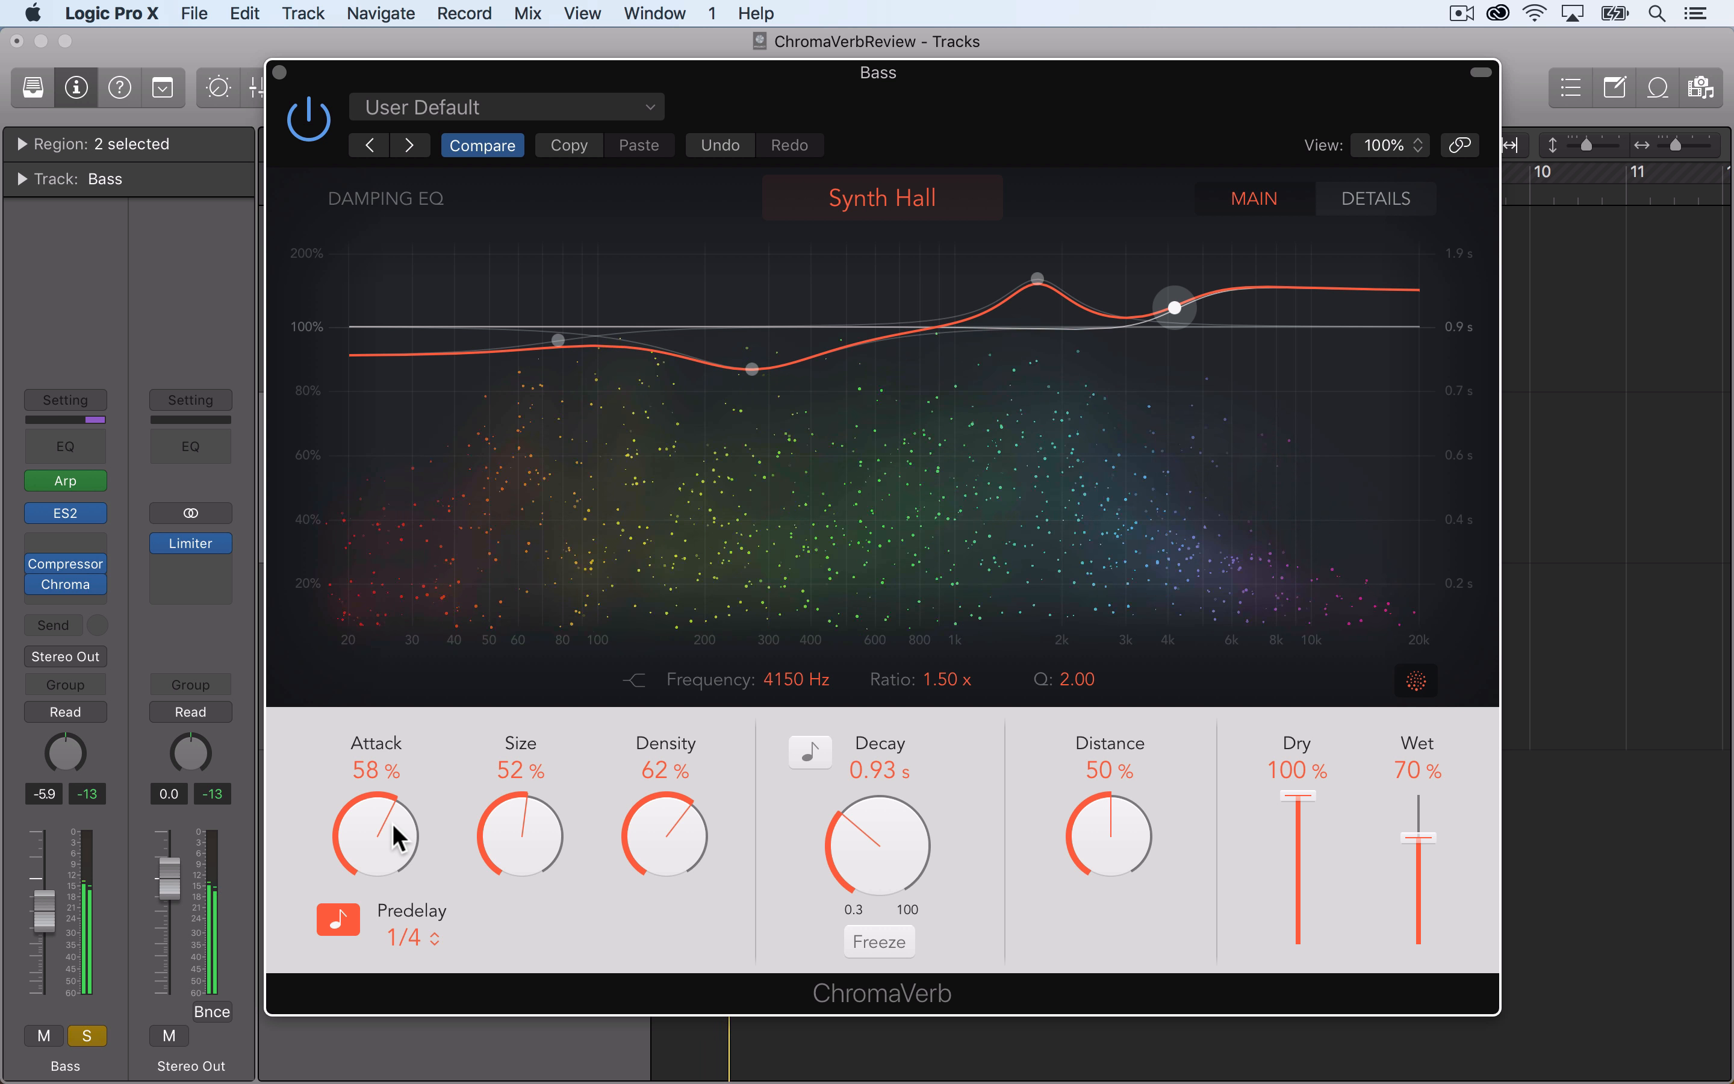
pyautogui.moveTo(393, 824); pyautogui.dragTo(391, 685)
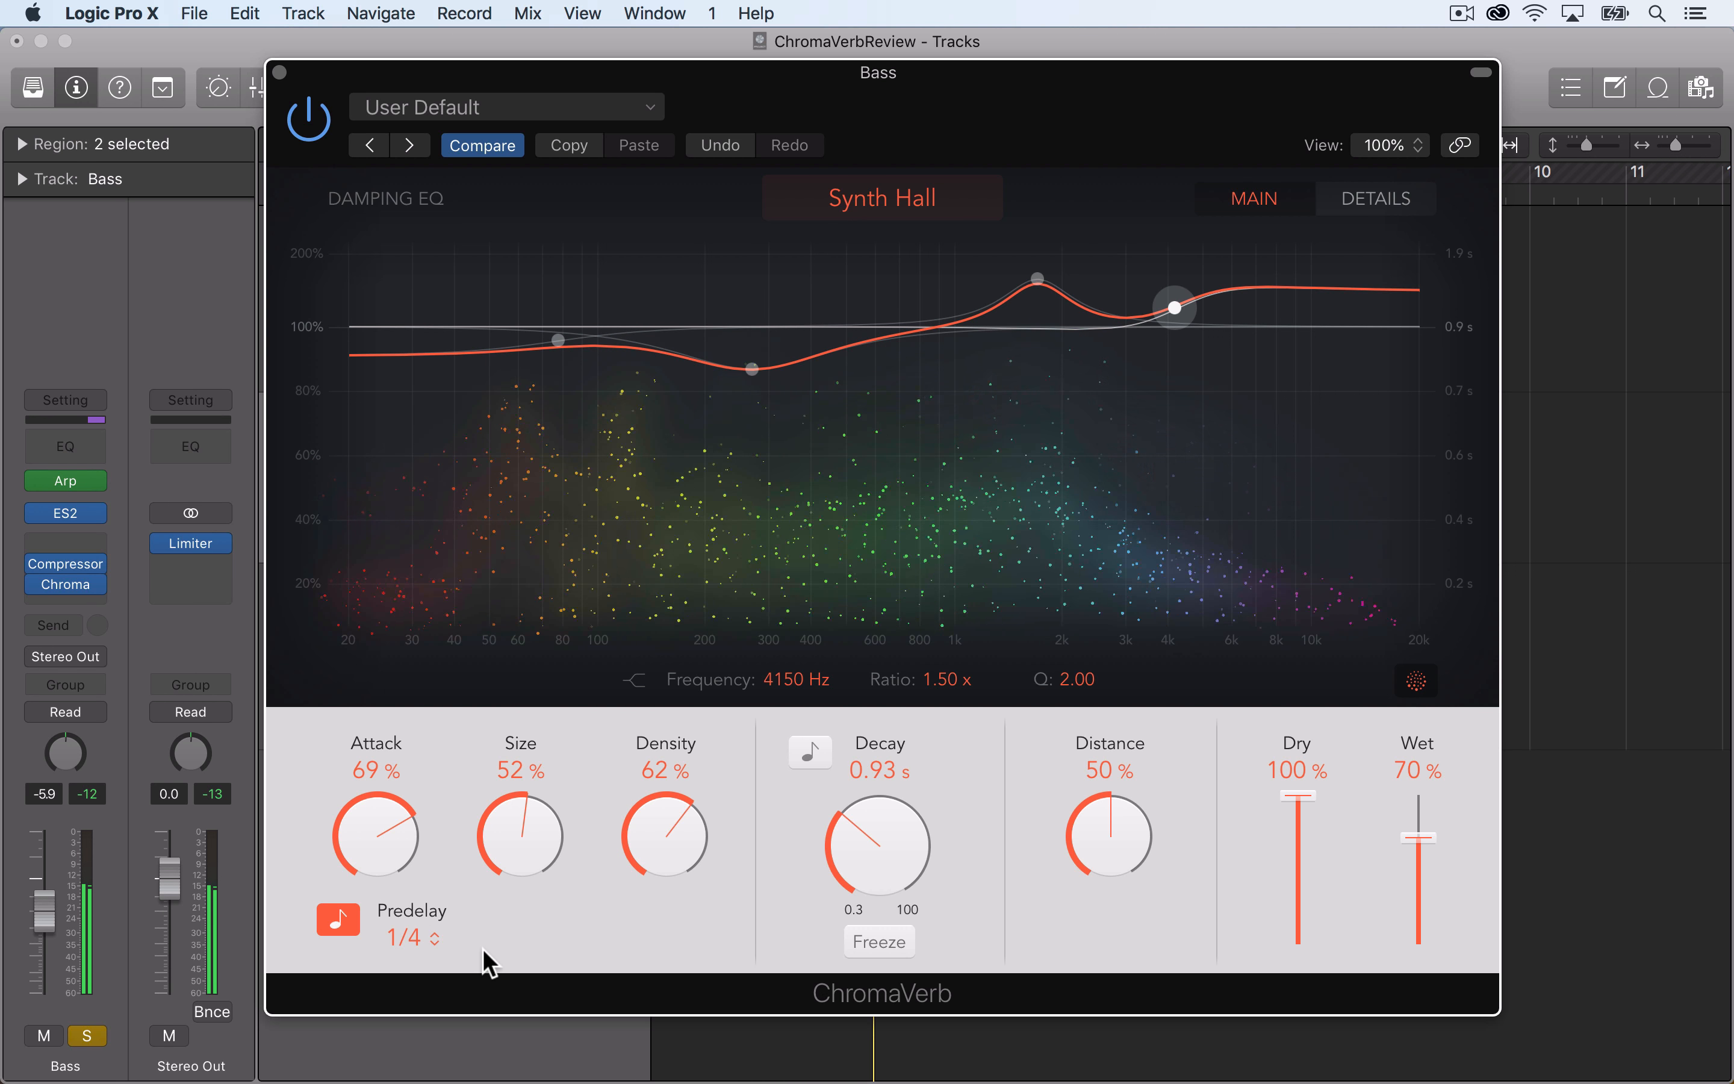
pyautogui.click(433, 937)
pyautogui.click(428, 878)
pyautogui.moveTo(388, 849); pyautogui.dragTo(396, 1028)
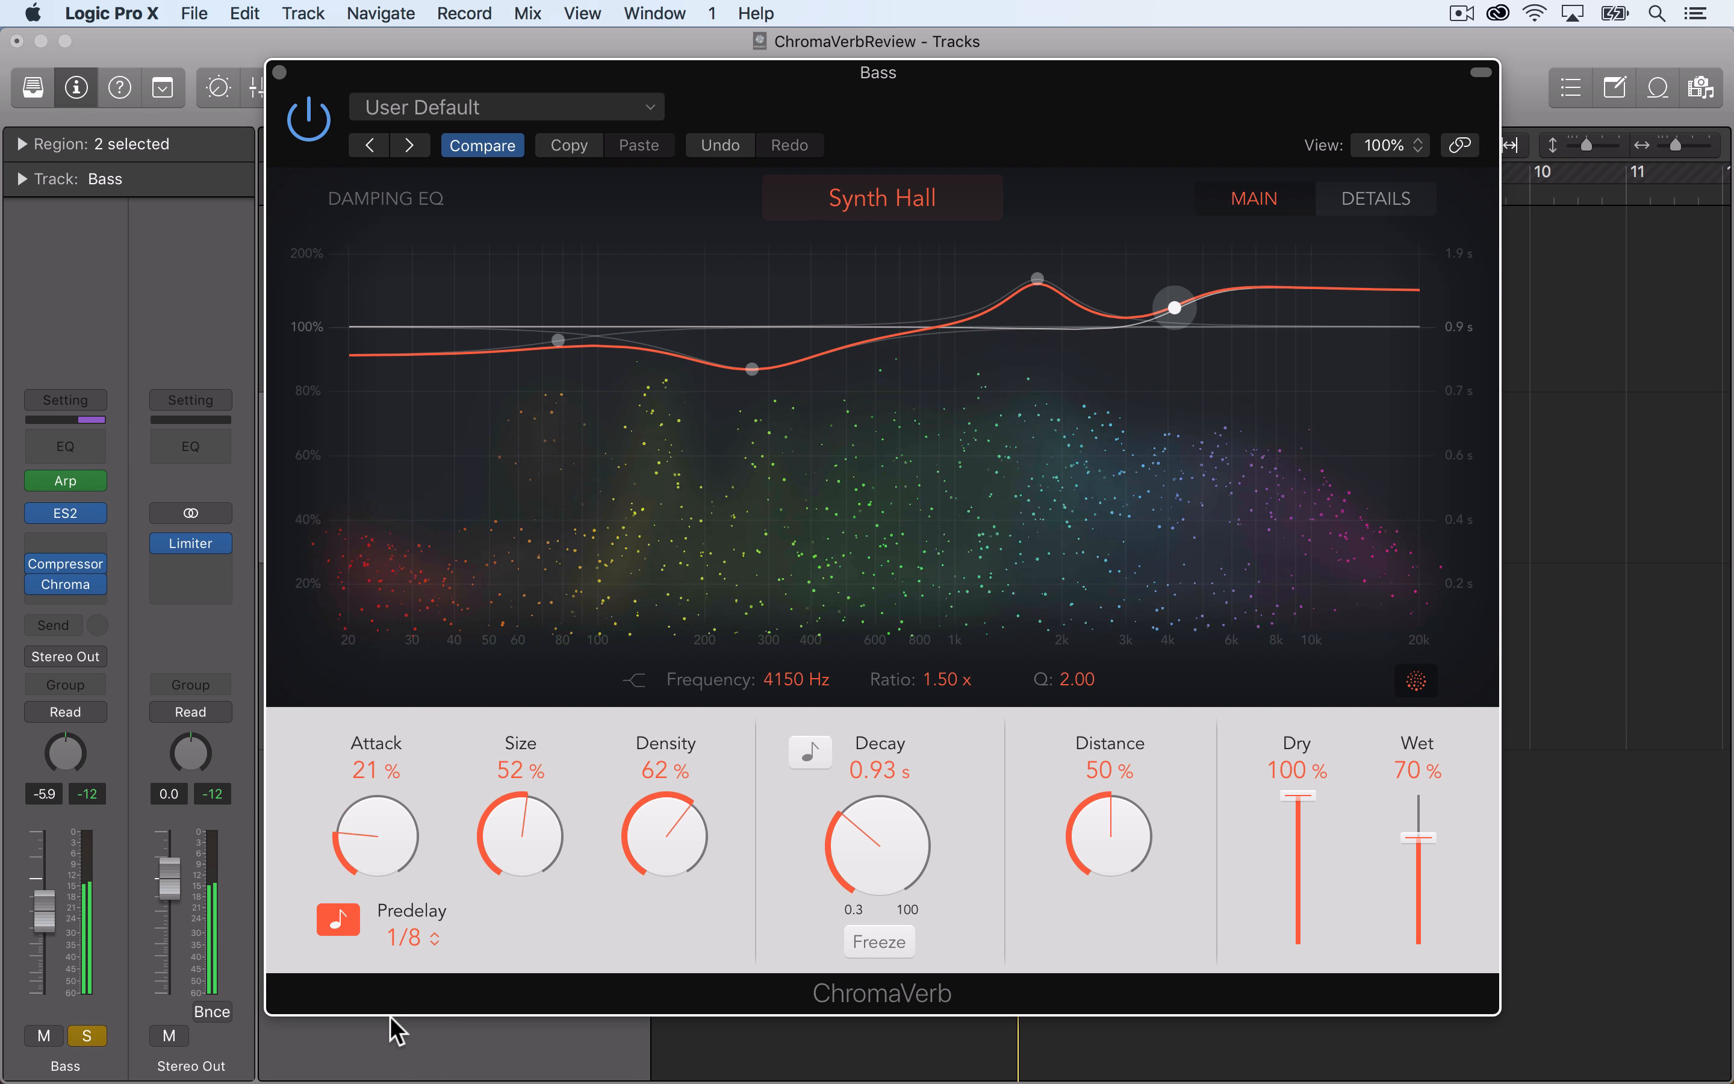
pyautogui.moveTo(387, 864); pyautogui.dragTo(406, 697)
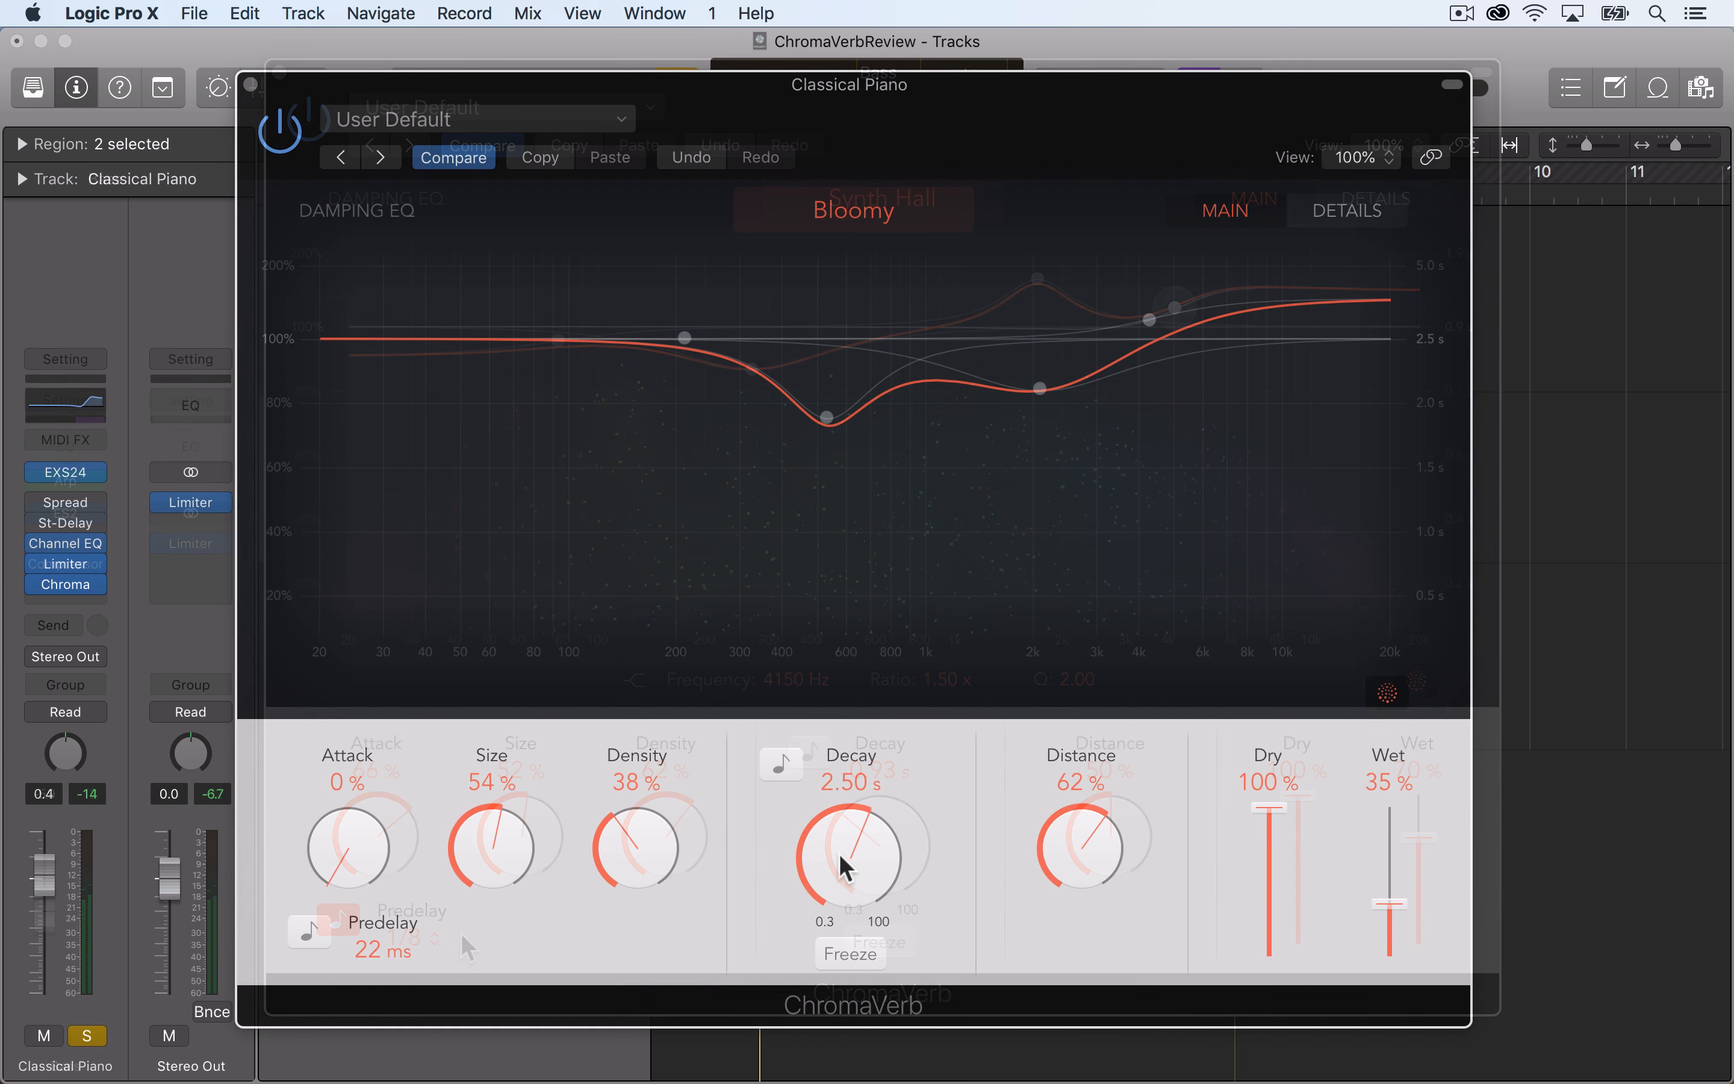
# Sweep the Classical Piano reverb's Decay up and down through 5.30 s before starting playback.
pyautogui.moveTo(841, 858); pyautogui.dragTo(846, 846)
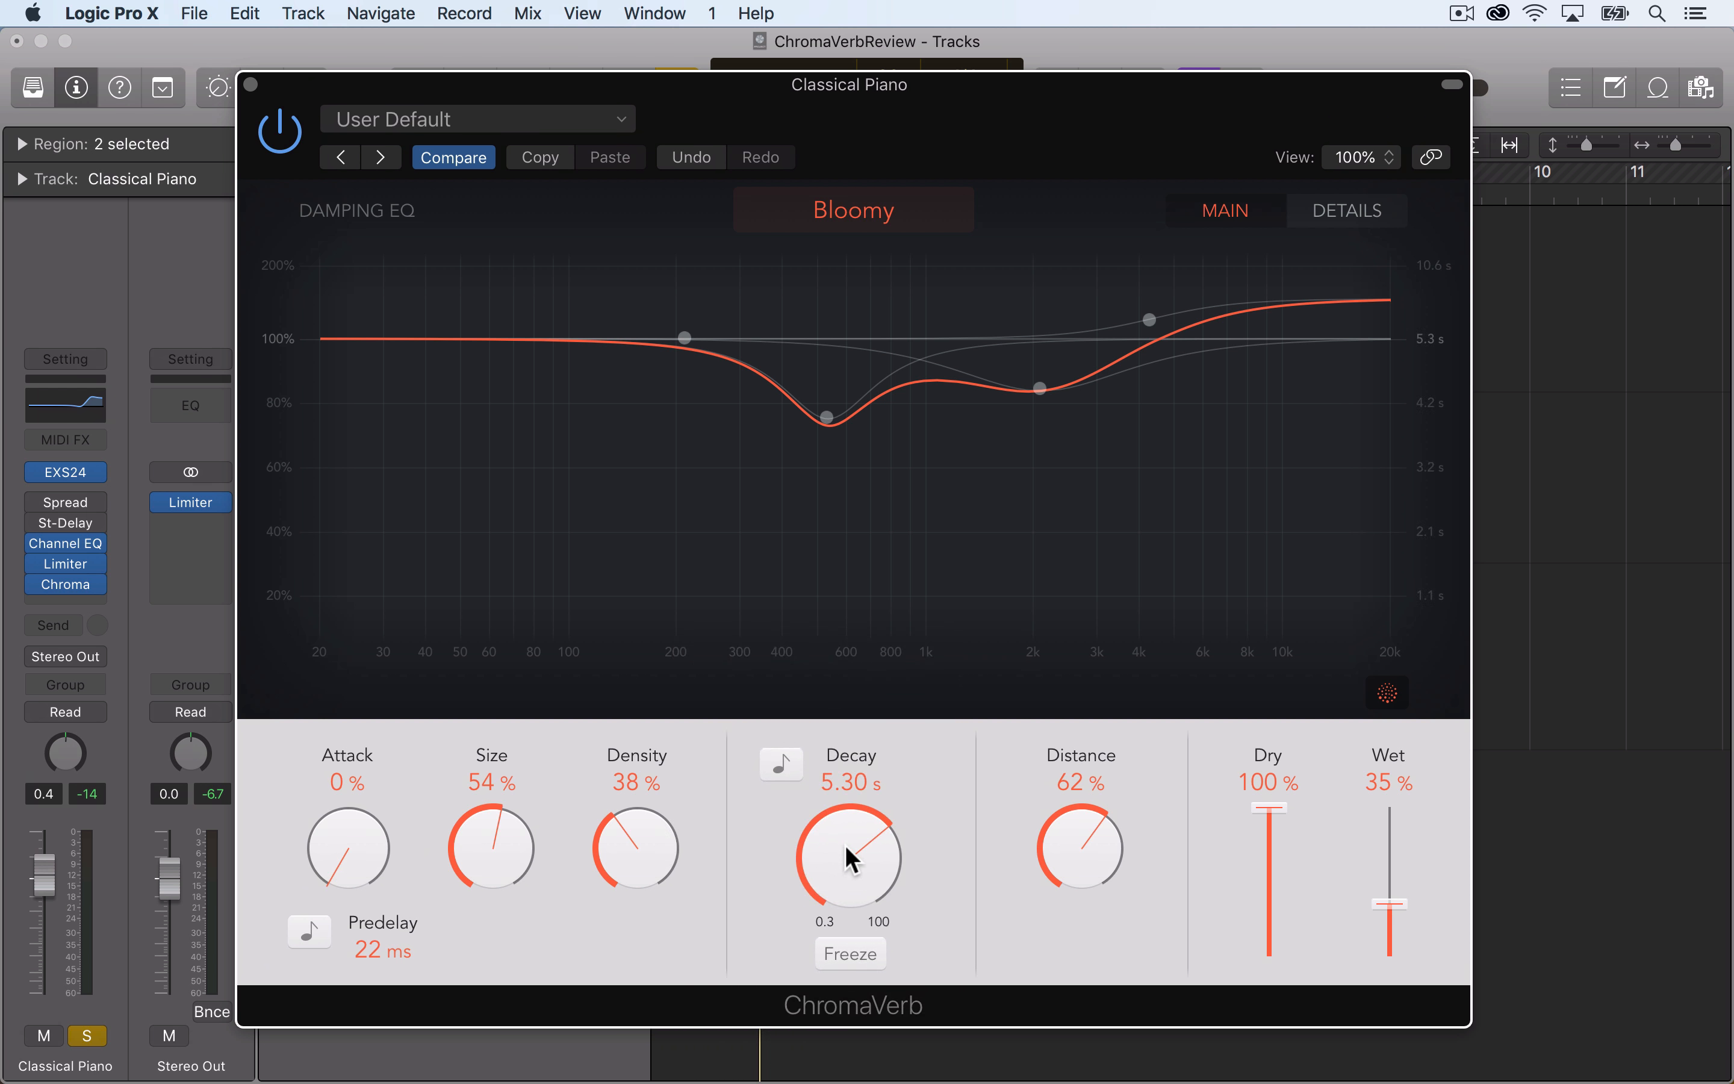
pyautogui.scroll(10, 845, 846)
pyautogui.scroll(4, 834, 860)
pyautogui.moveTo(853, 840); pyautogui.dragTo(847, 1024)
pyautogui.moveTo(856, 855); pyautogui.dragTo(851, 956)
# Play the piano while trying Decay times of 1.50 s, 7.30 s and 100 s, and settle on 5.60 s.
pyautogui.press('space')
pyautogui.moveTo(863, 888); pyautogui.dragTo(883, 745)
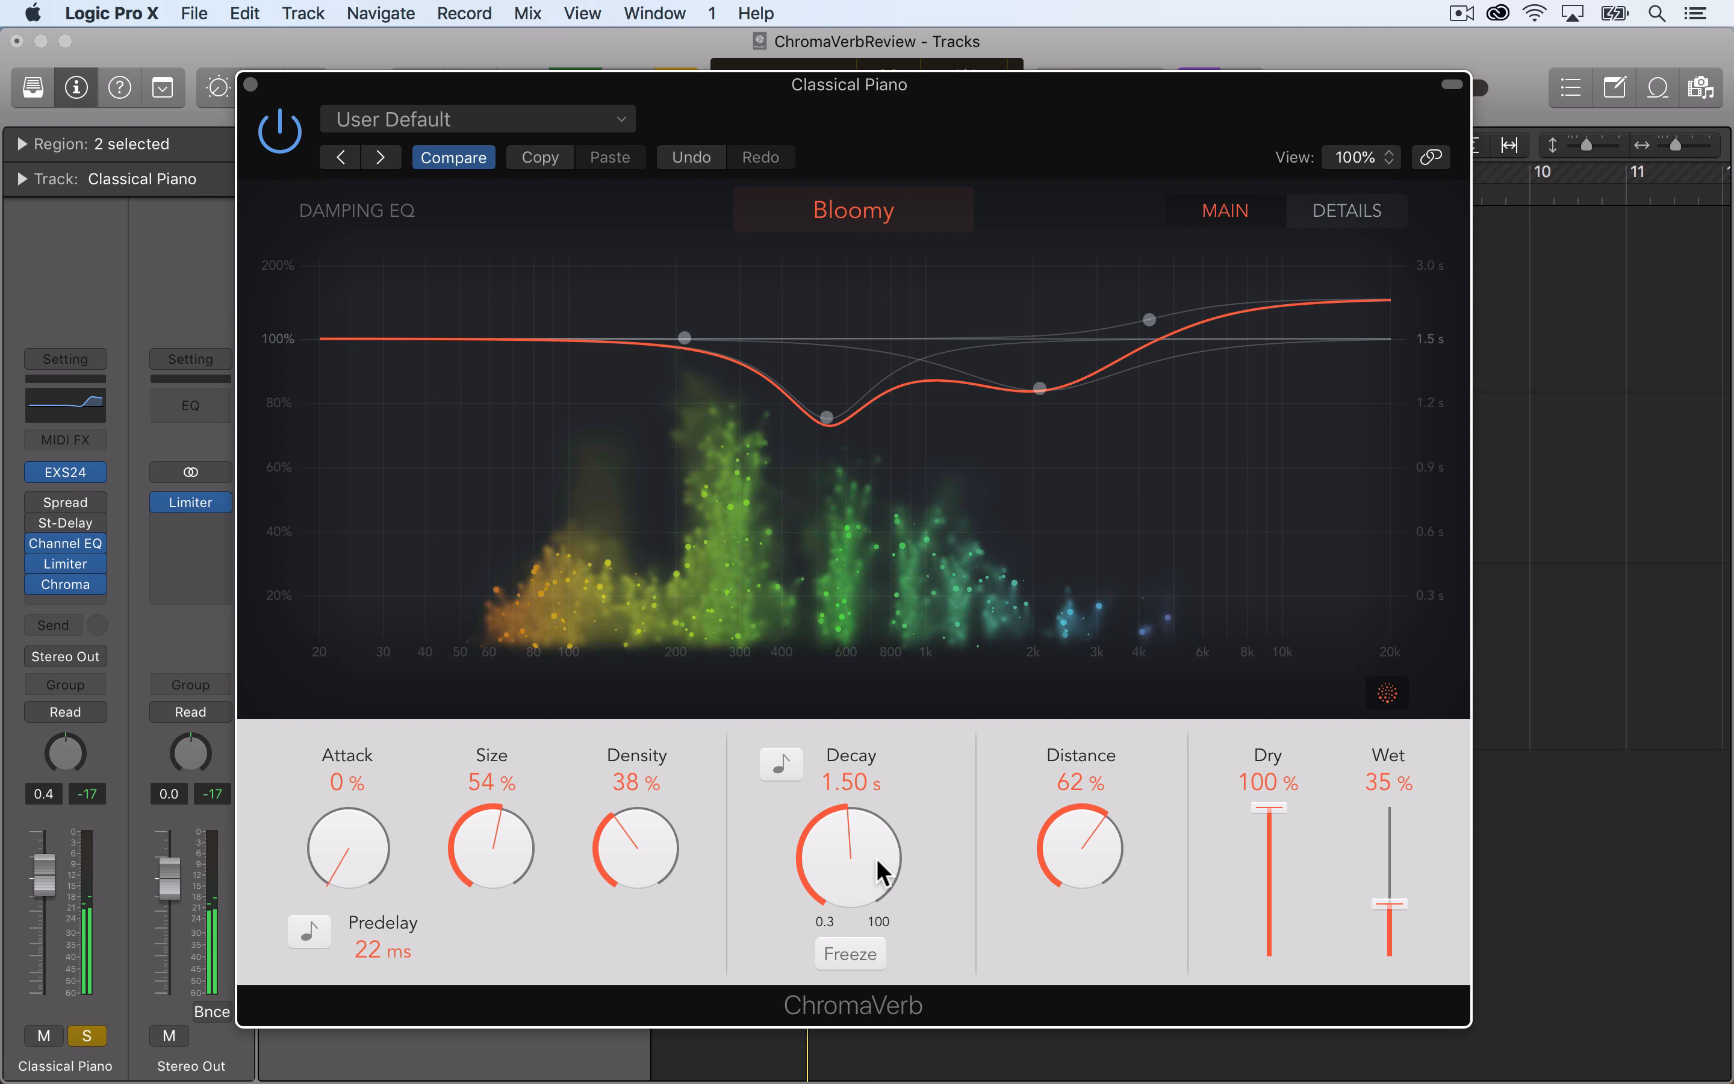
pyautogui.moveTo(874, 869); pyautogui.dragTo(940, 778)
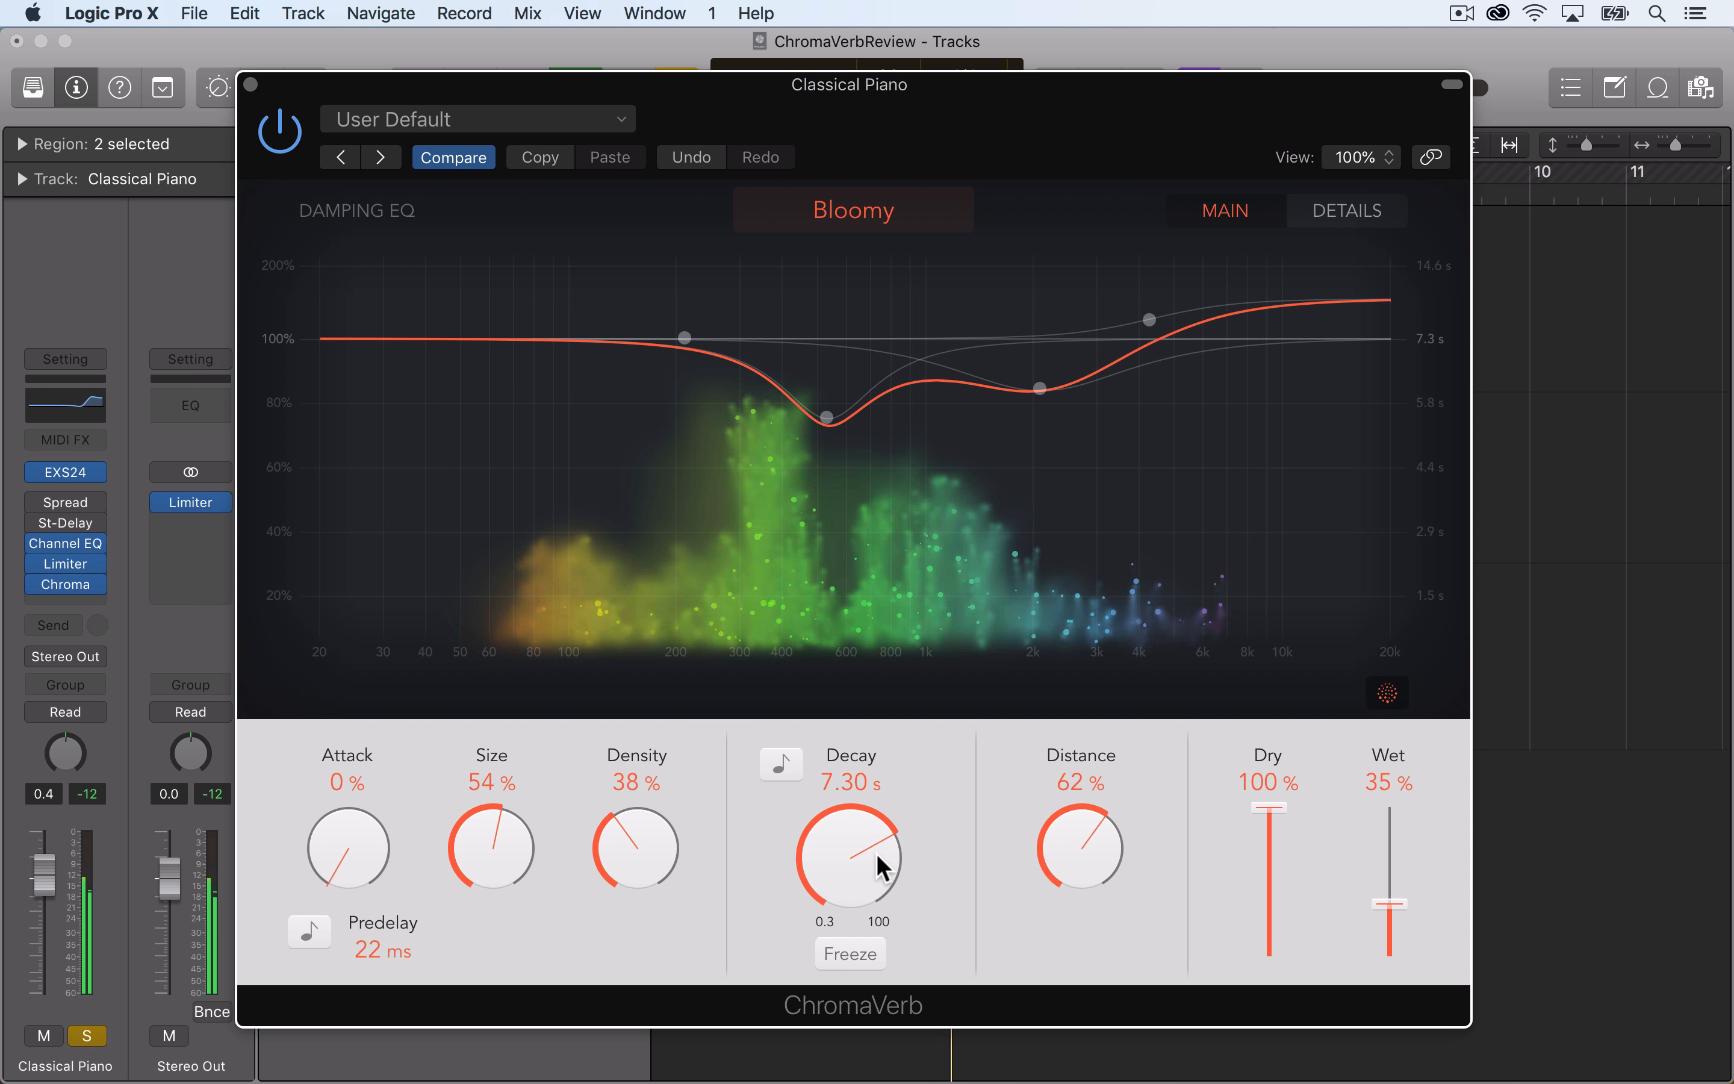
pyautogui.moveTo(859, 828); pyautogui.dragTo(878, 784)
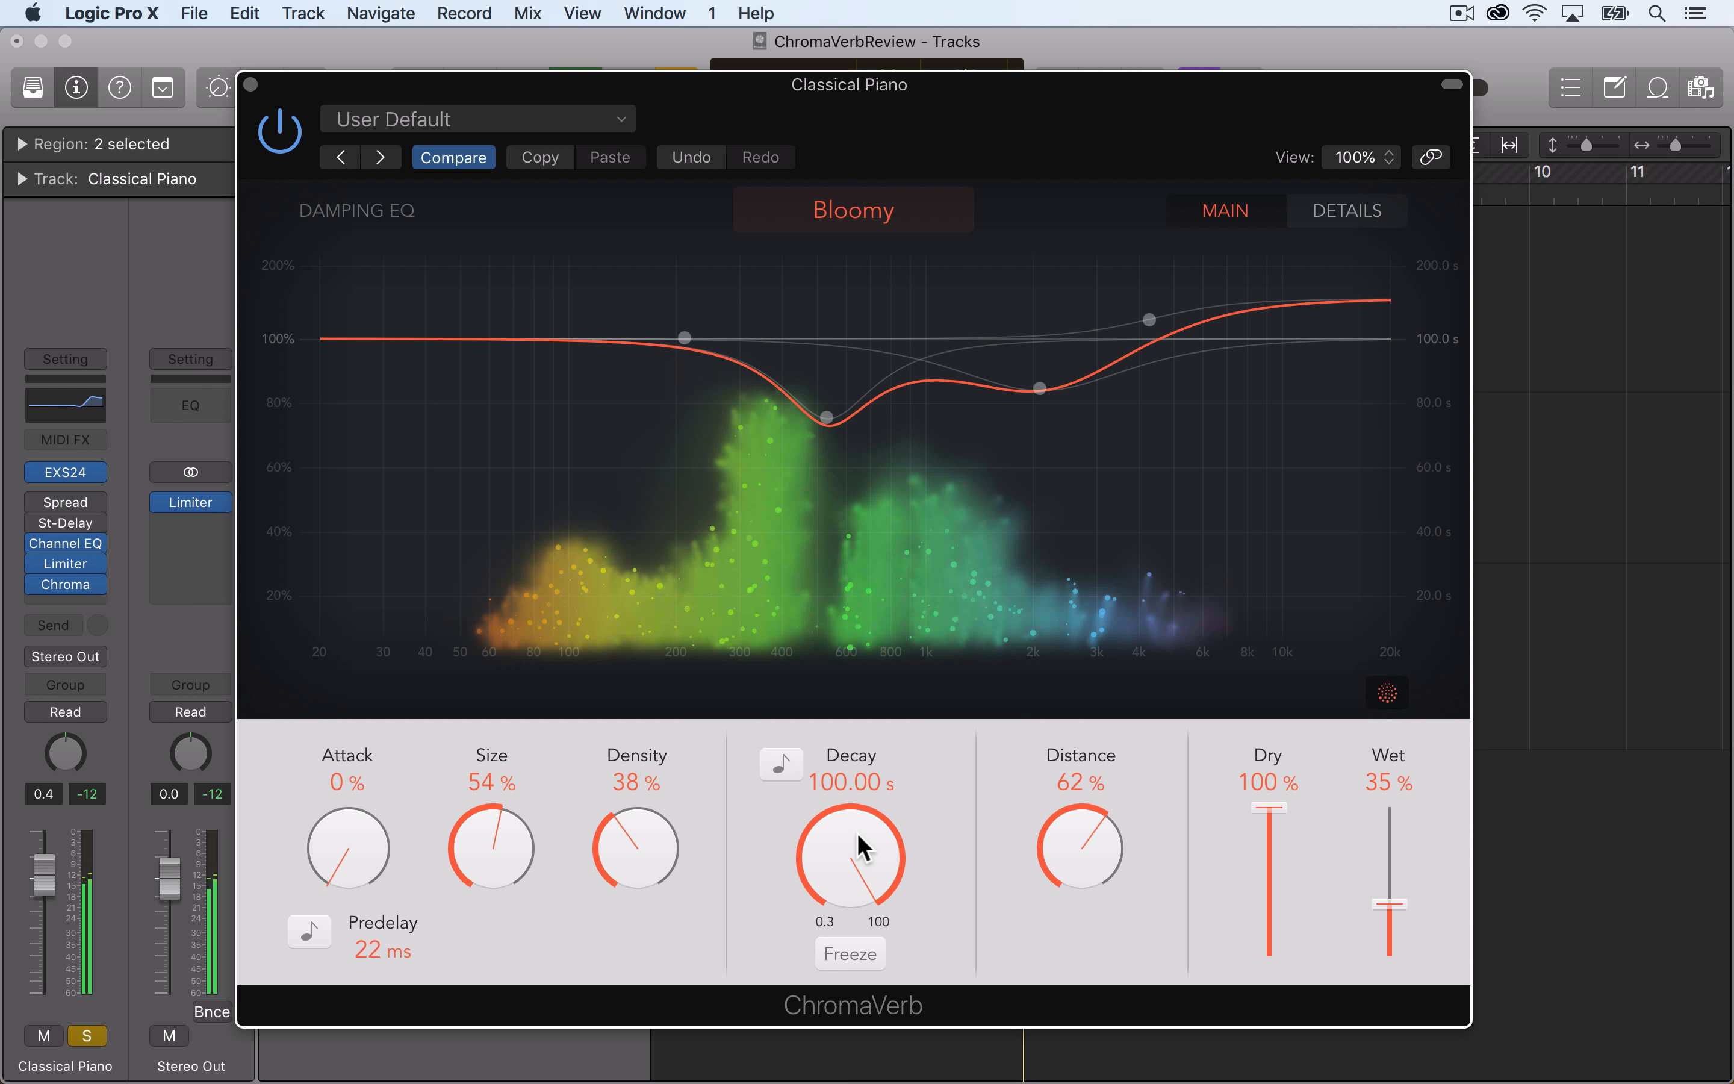
pyautogui.moveTo(859, 851); pyautogui.dragTo(913, 823)
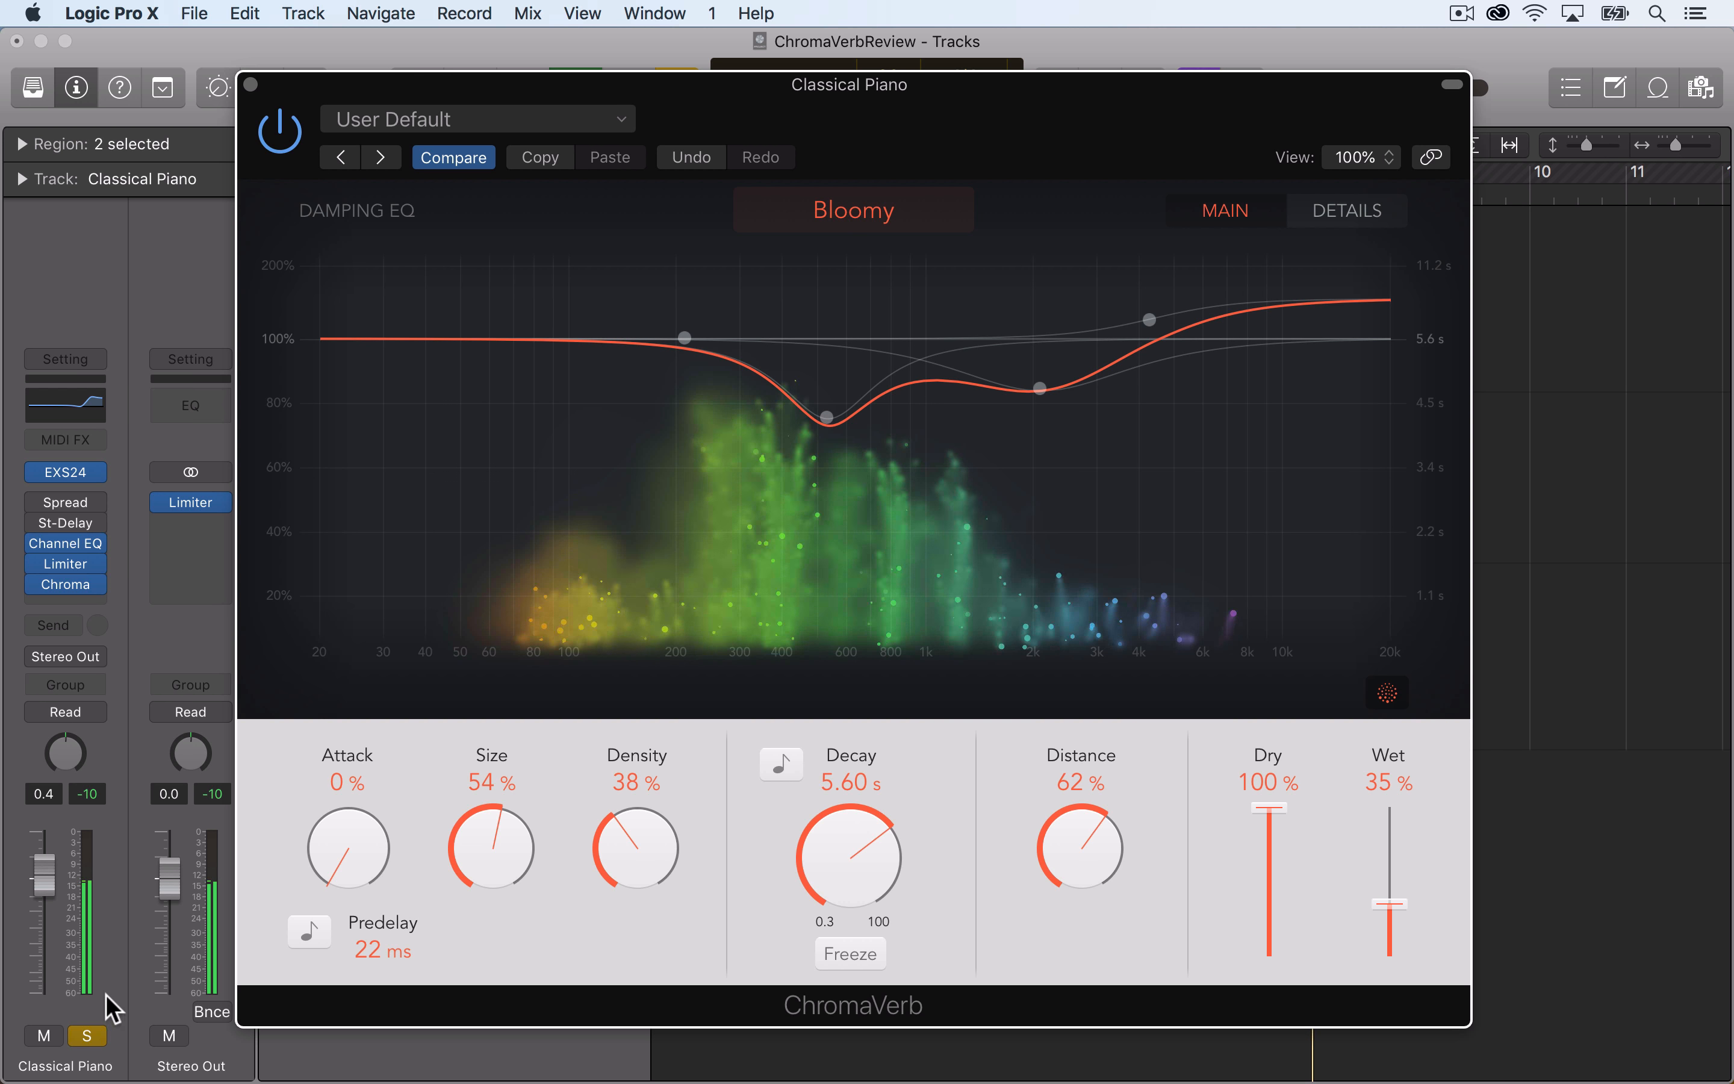
# Unsolo the Classical Piano to hear it in the mix, raise its level to 1.6 dB, and solo it again.
pyautogui.click(87, 1034)
pyautogui.click(86, 1035)
pyautogui.moveTo(44, 883); pyautogui.dragTo(44, 870)
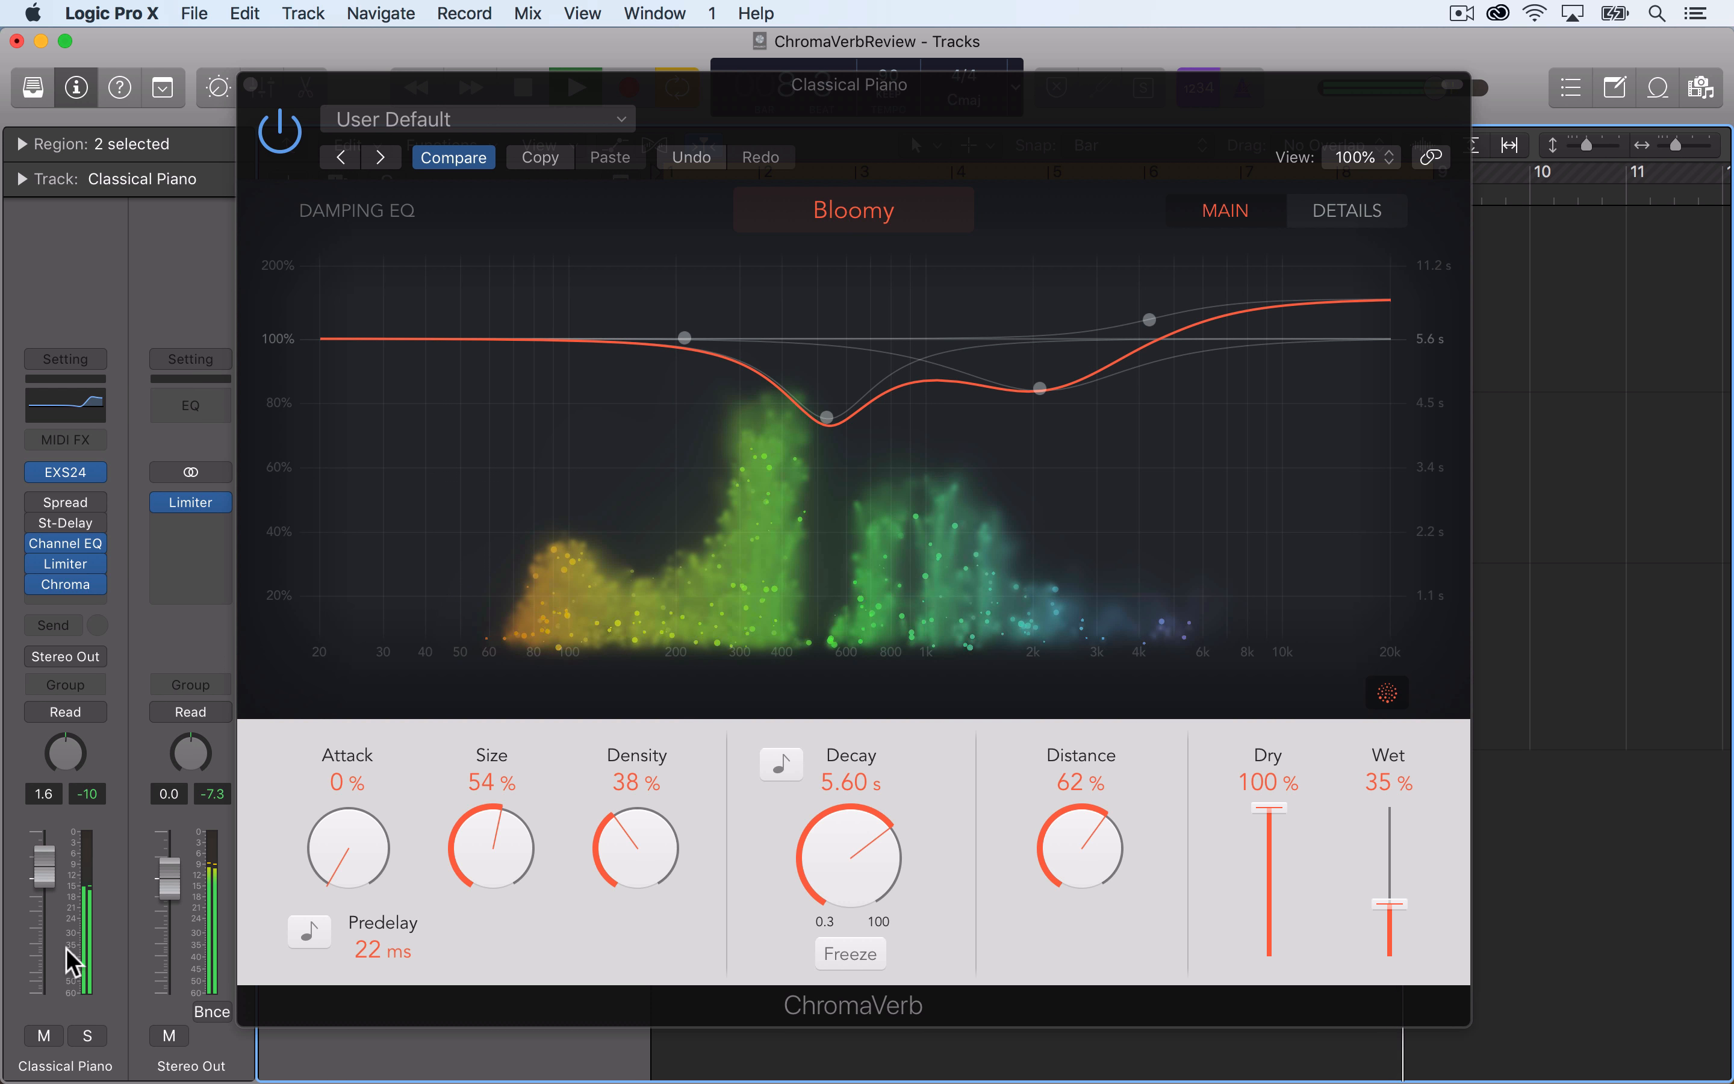
pyautogui.click(90, 1035)
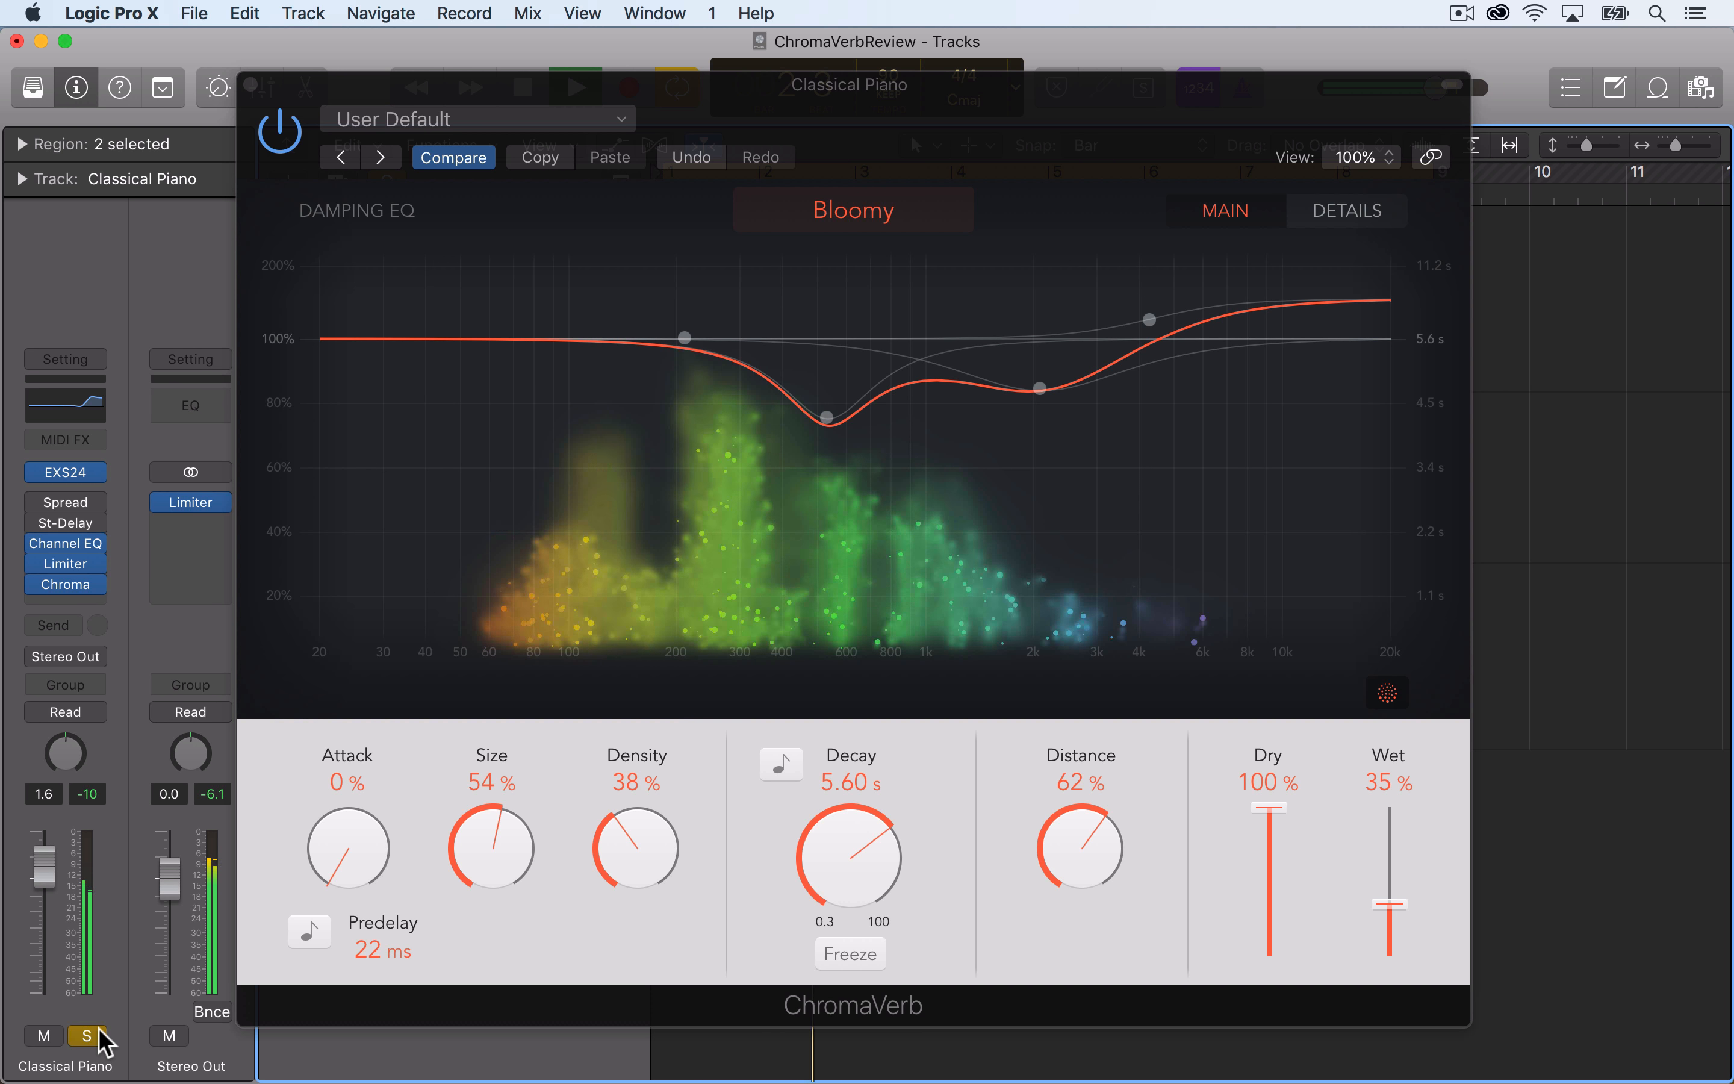
# Sync the Classical Piano reverb's Decay to the tempo at 2 bars.
pyautogui.click(675, 889)
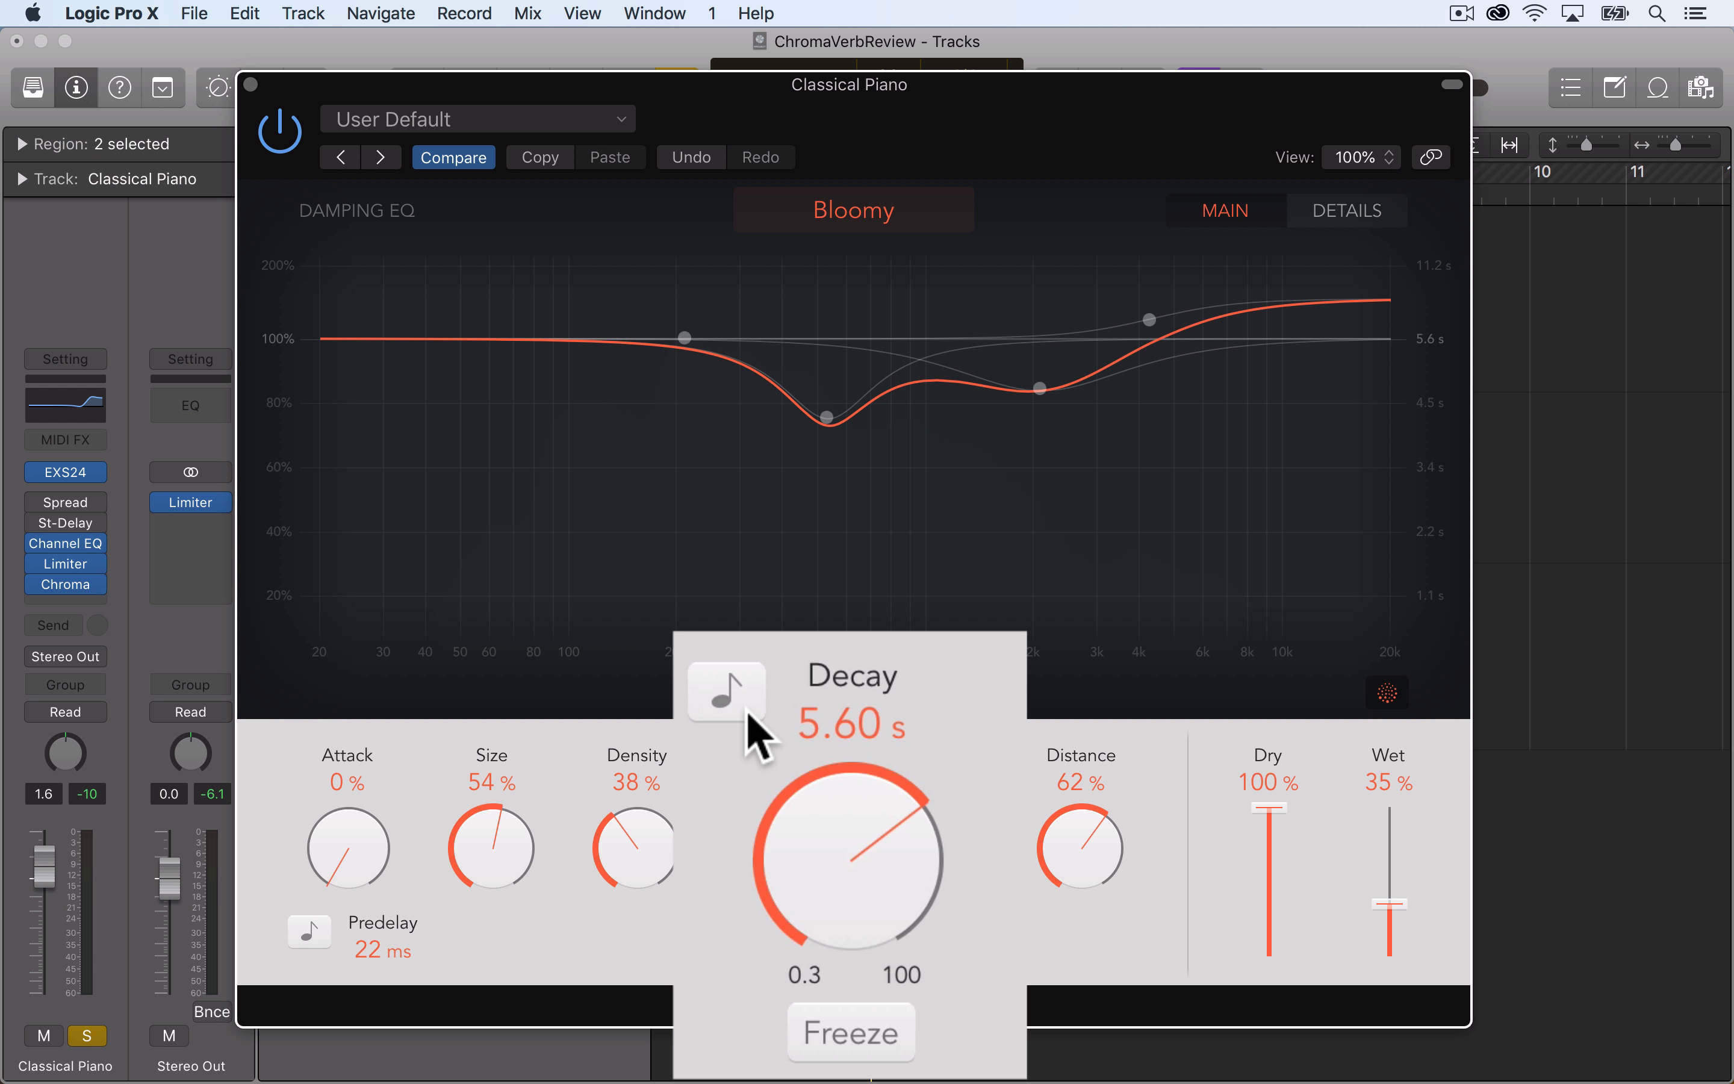
pyautogui.click(745, 708)
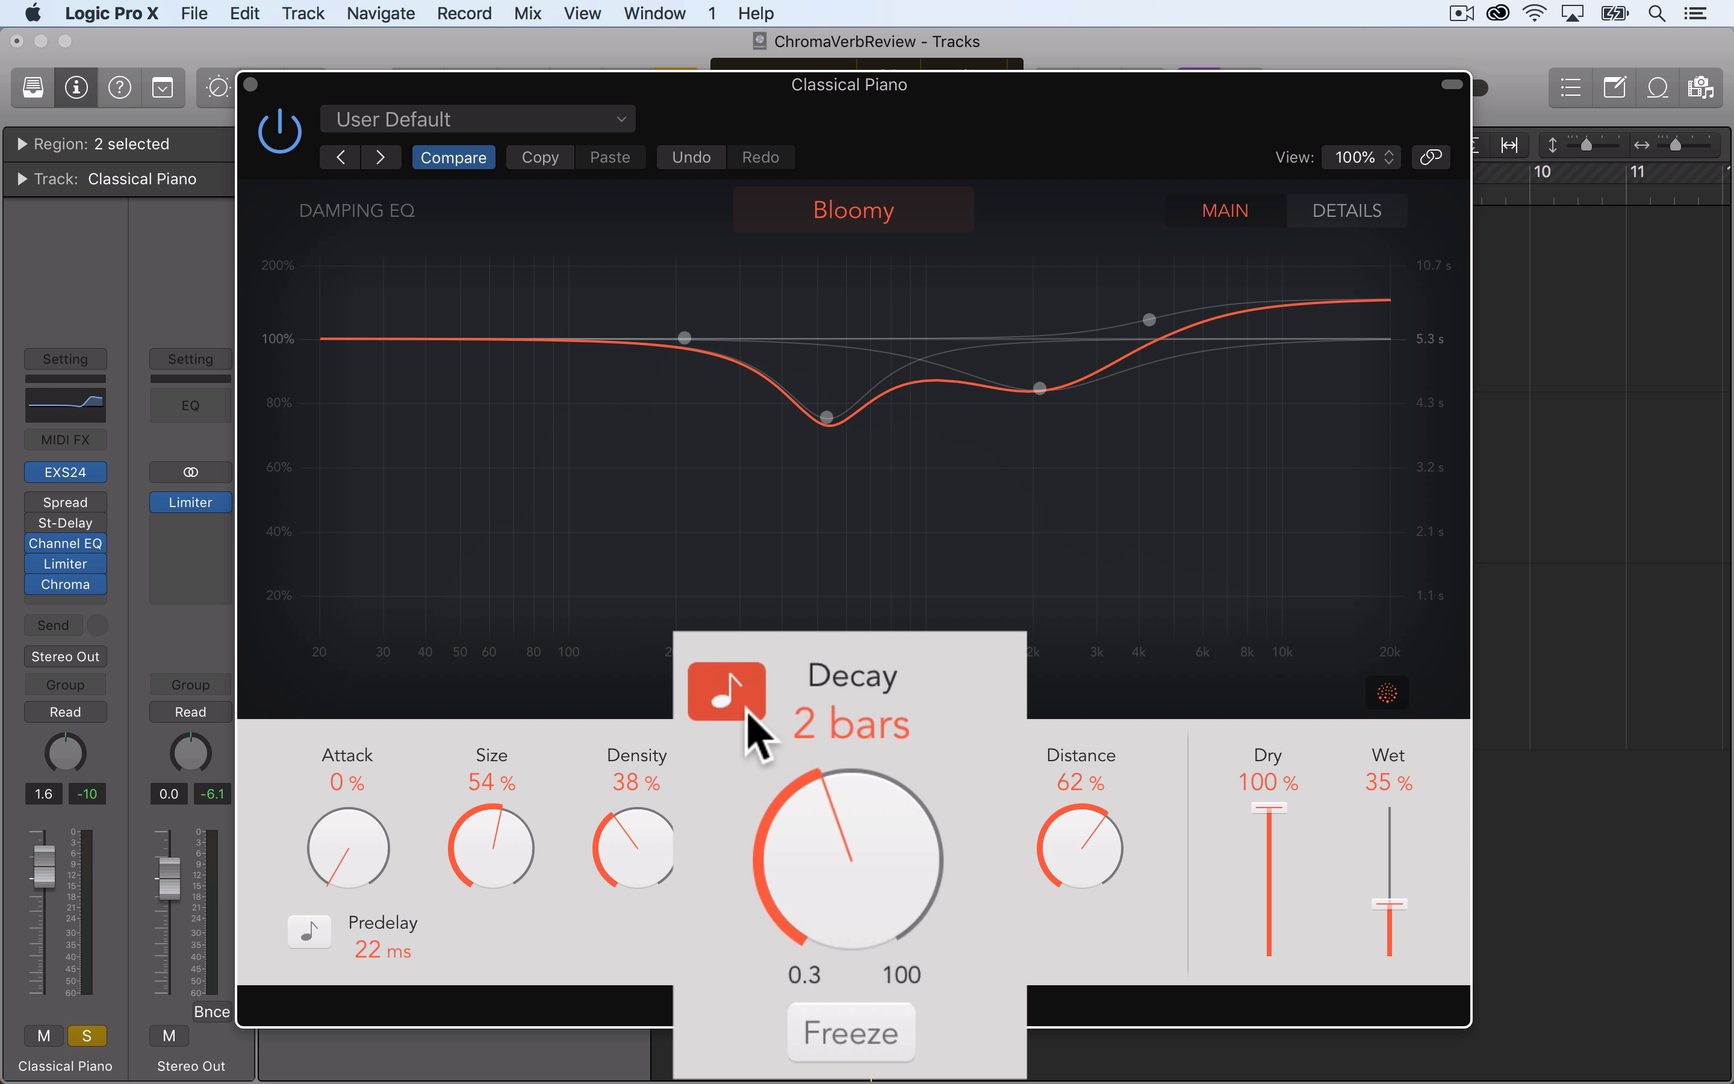
pyautogui.moveTo(870, 850)
pyautogui.mouseDown()
pyautogui.moveTo(897, 708)
pyautogui.moveTo(893, 865)
pyautogui.mouseUp()
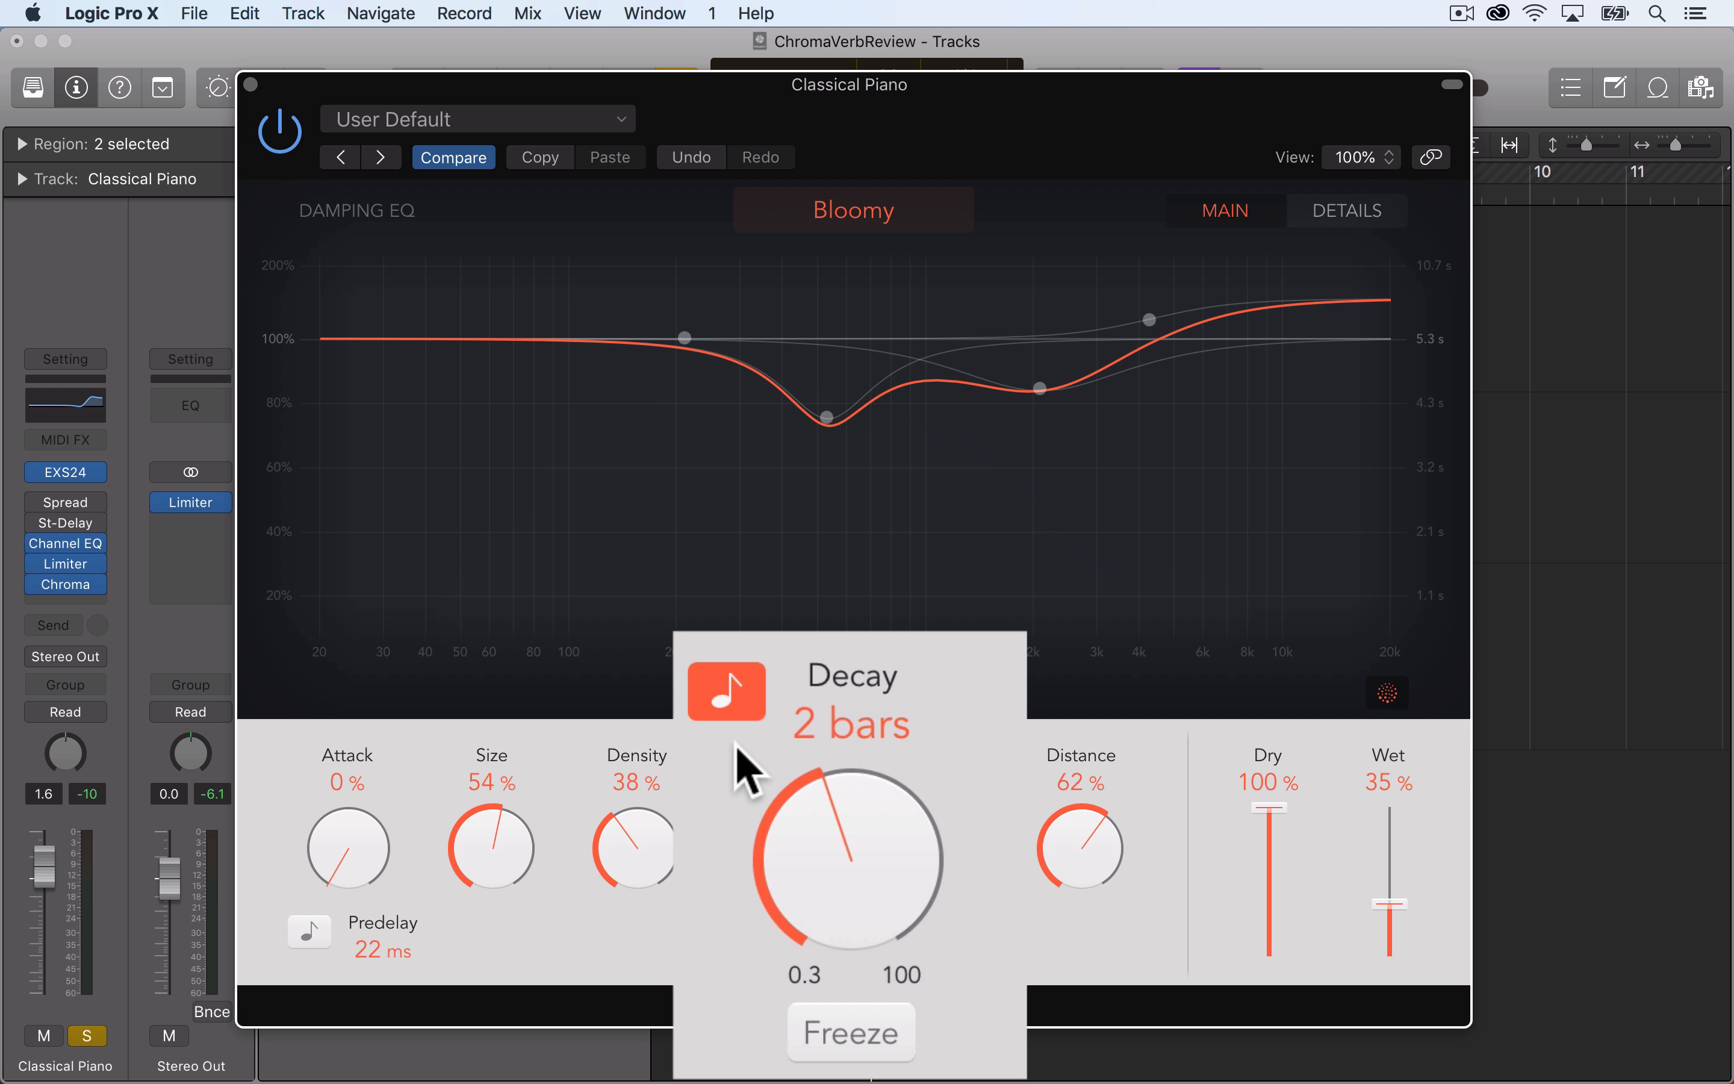
# Play the piano and turn on Freeze for the reverb's decay.
pyautogui.click(897, 1042)
pyautogui.click(896, 1041)
pyautogui.click(896, 1041)
pyautogui.click(896, 1041)
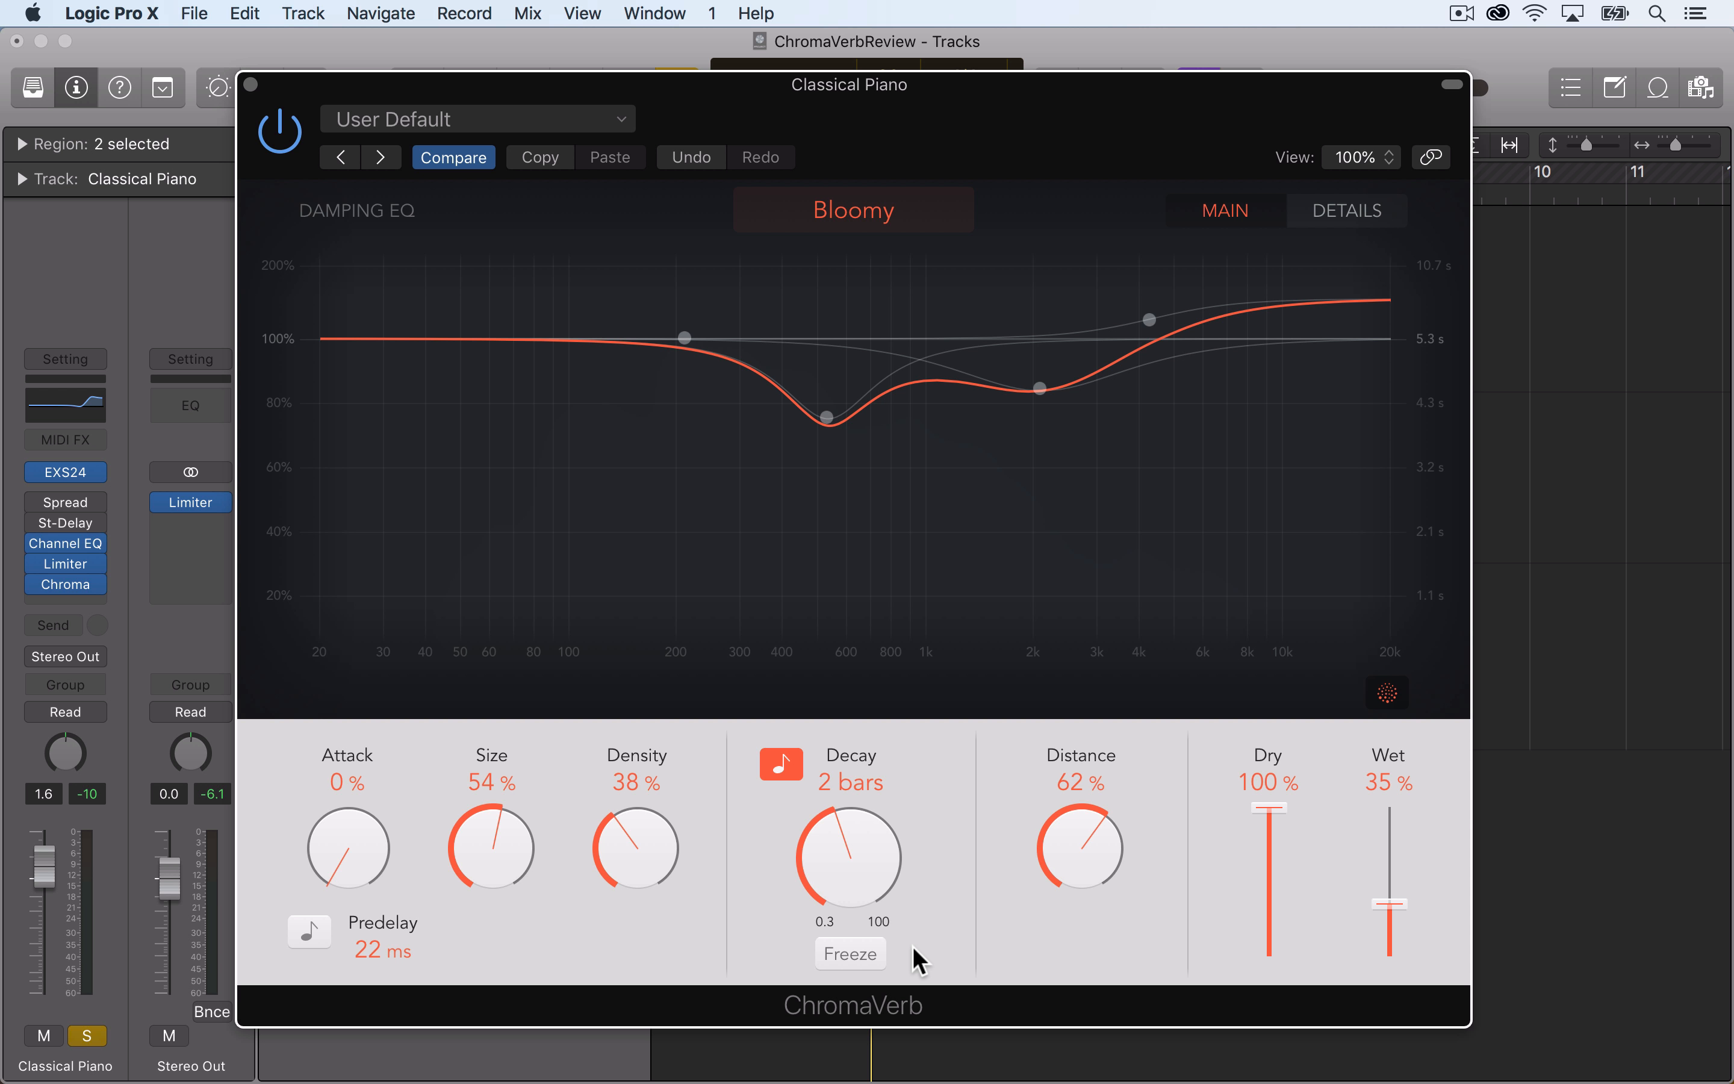
pyautogui.press('space')
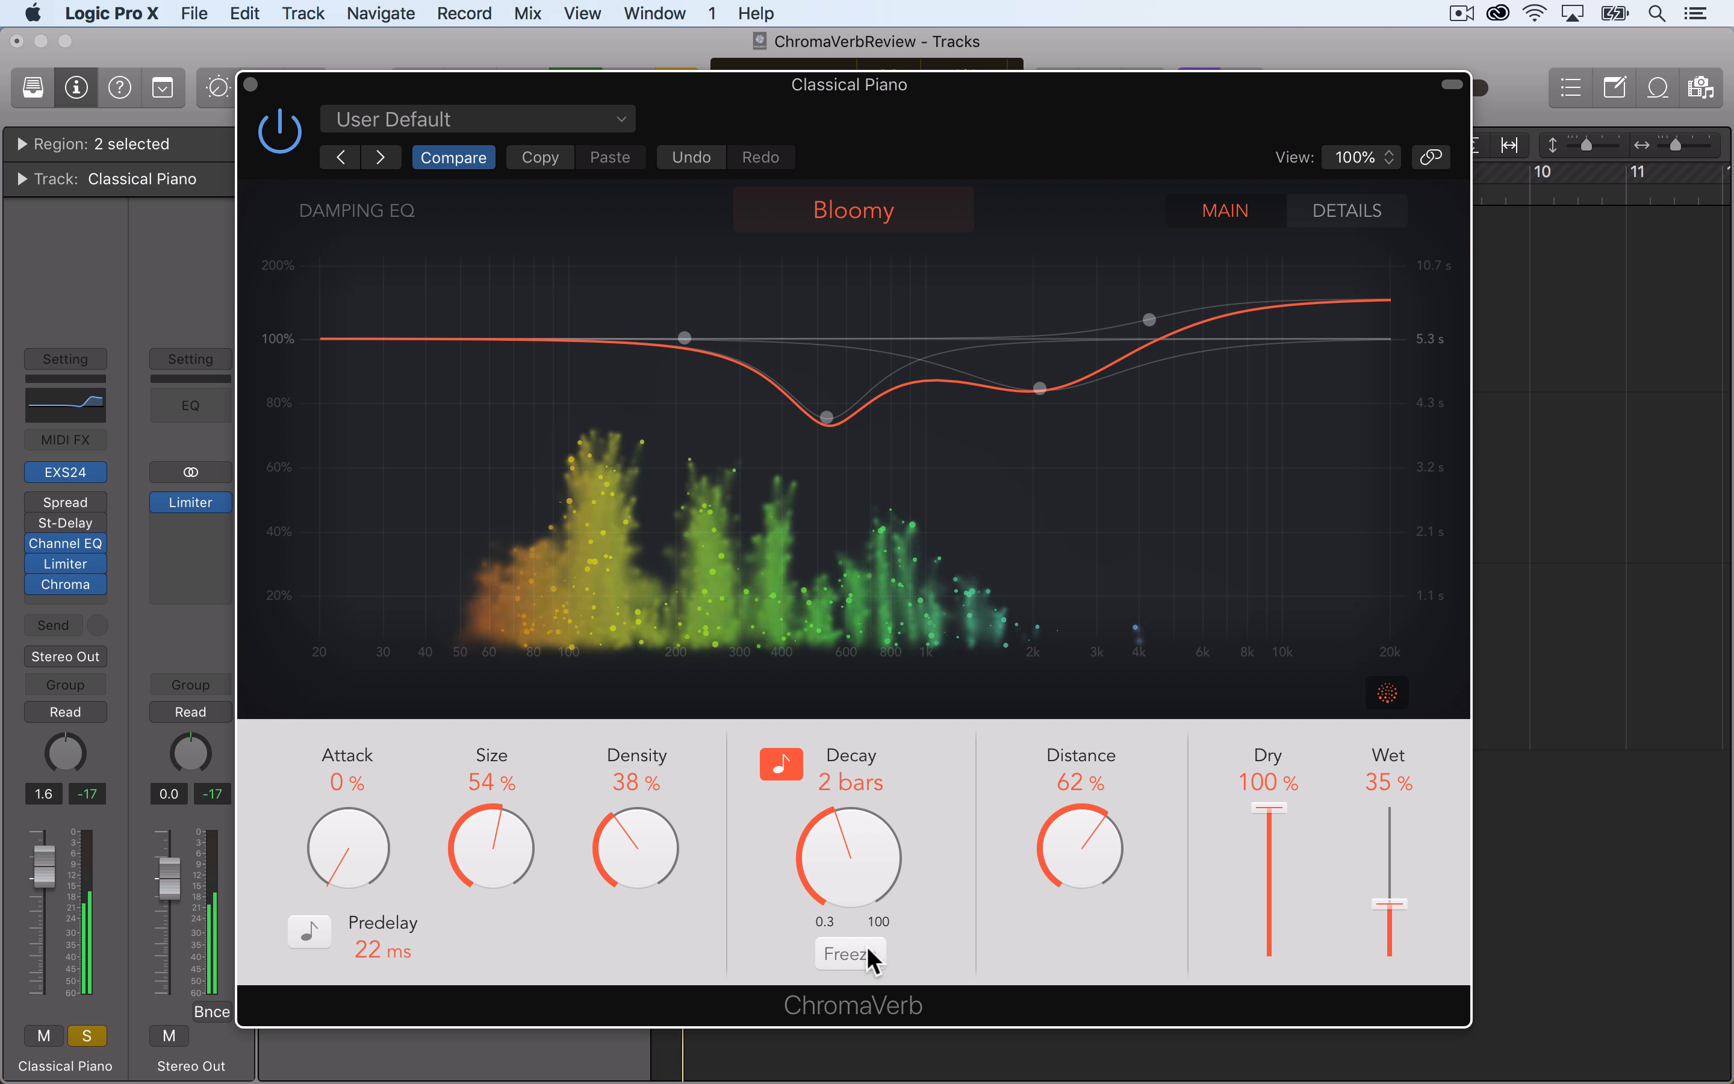
pyautogui.click(867, 948)
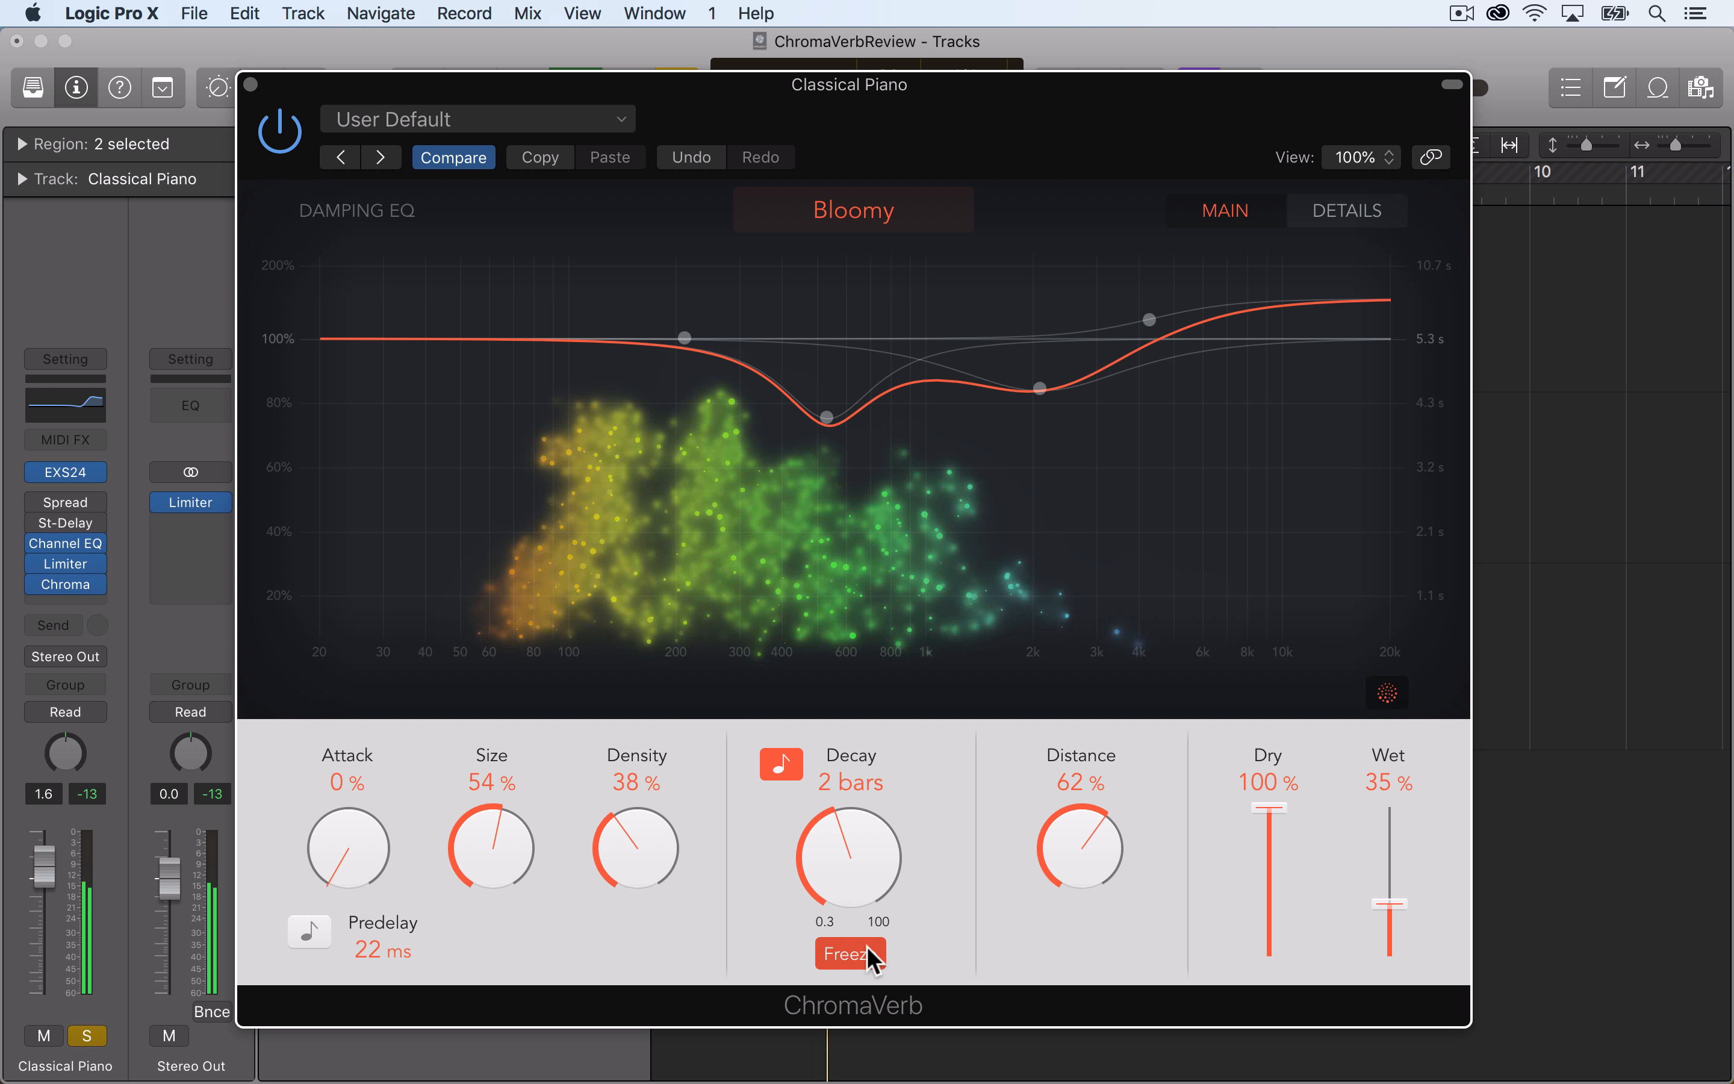
# Toggle the reverb's Freeze off and on repeatedly during playback to compare the sound.
pyautogui.click(867, 947)
pyautogui.click(867, 947)
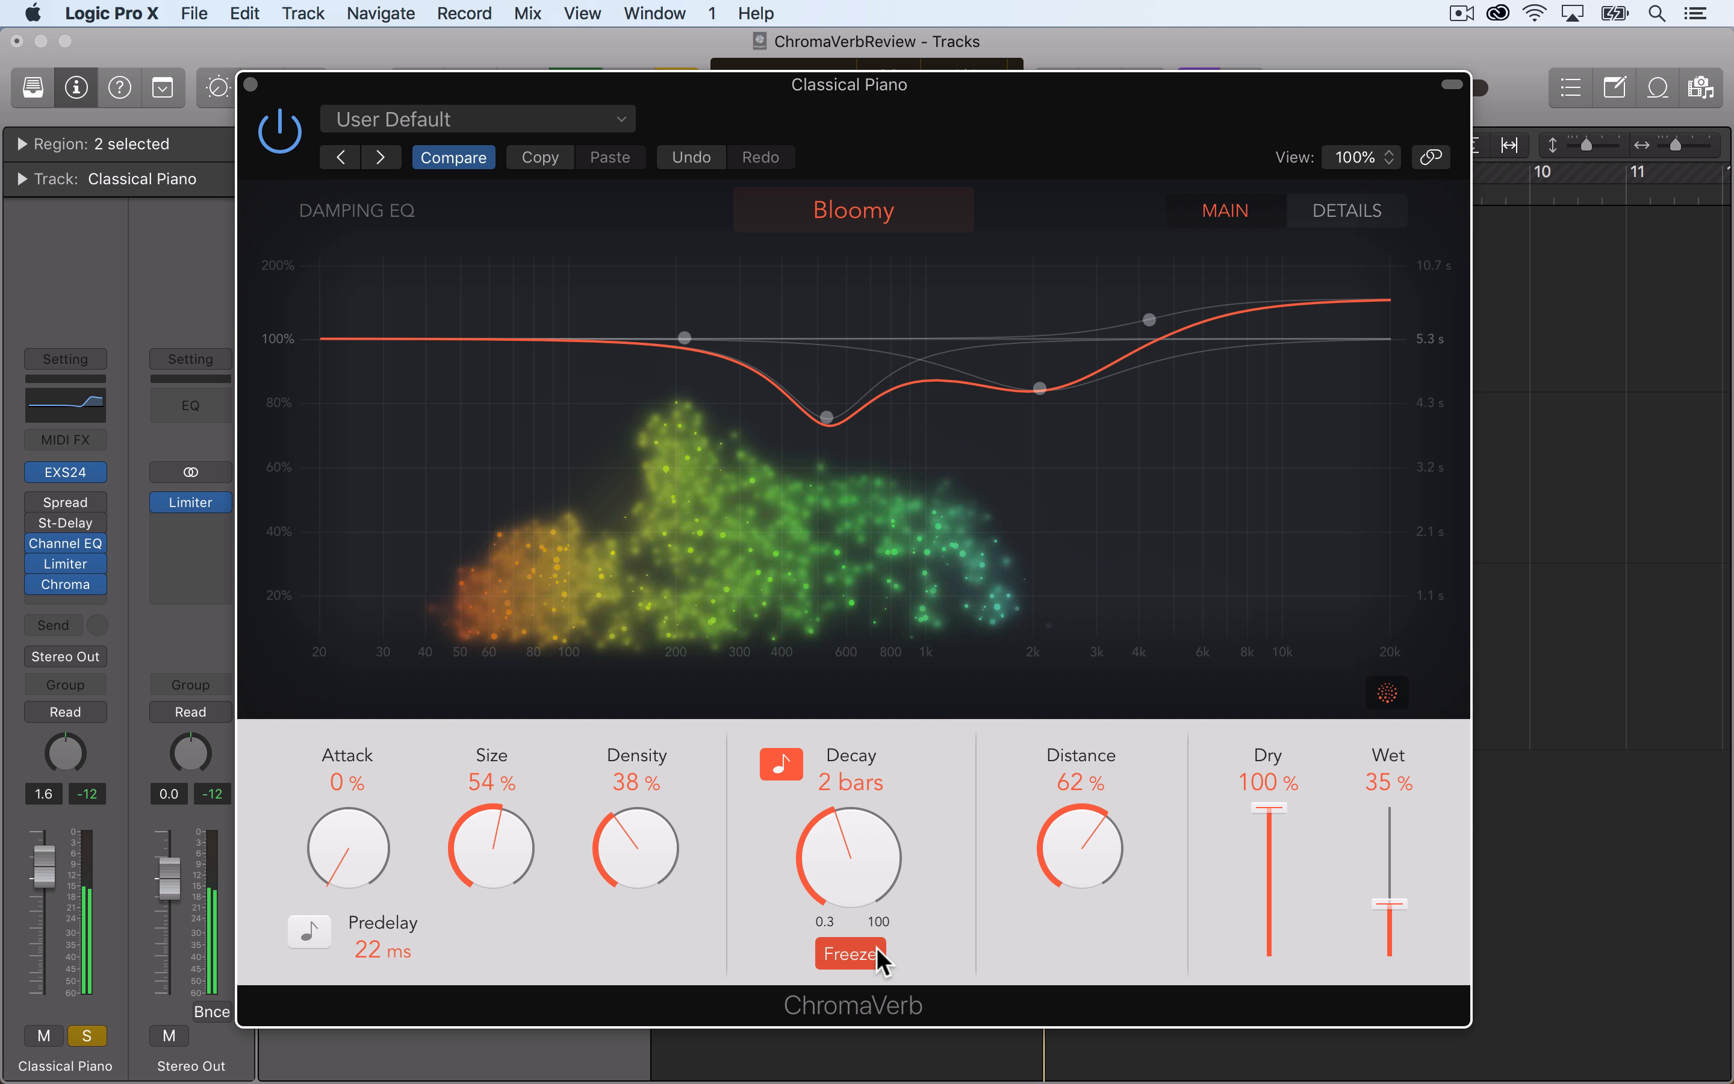
pyautogui.click(876, 948)
pyautogui.click(876, 949)
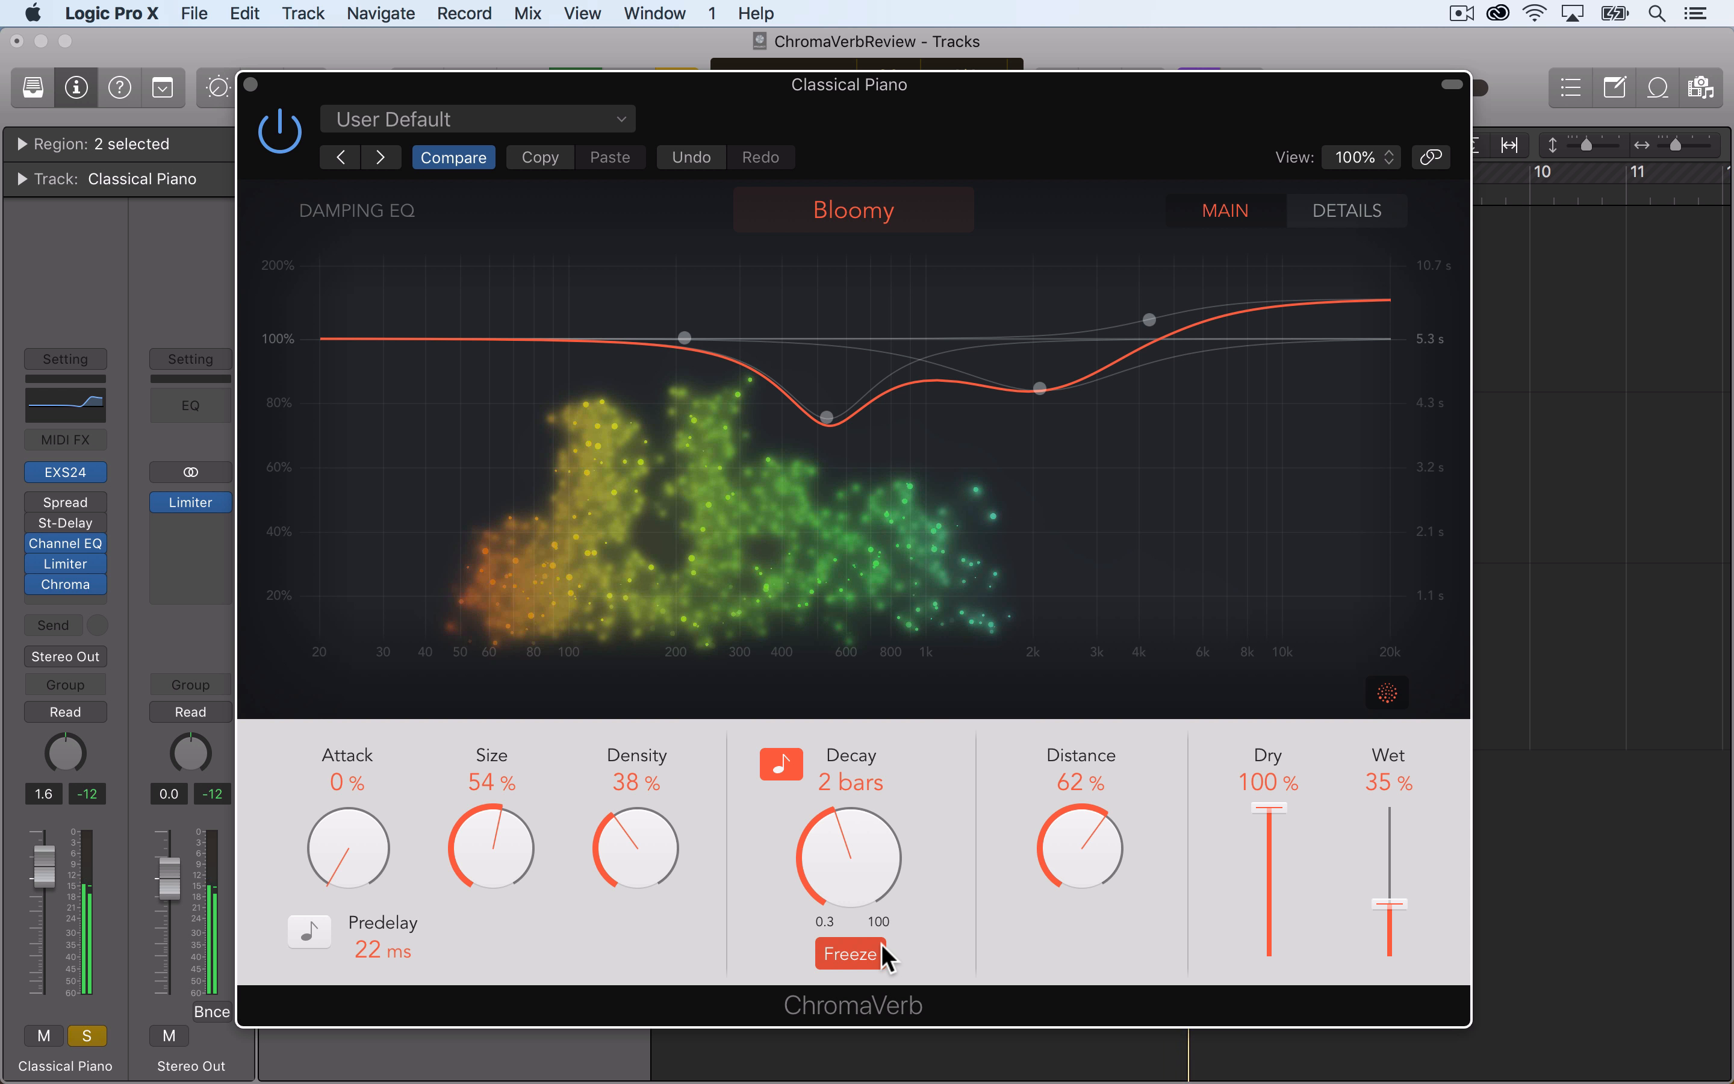
pyautogui.click(881, 946)
pyautogui.click(881, 946)
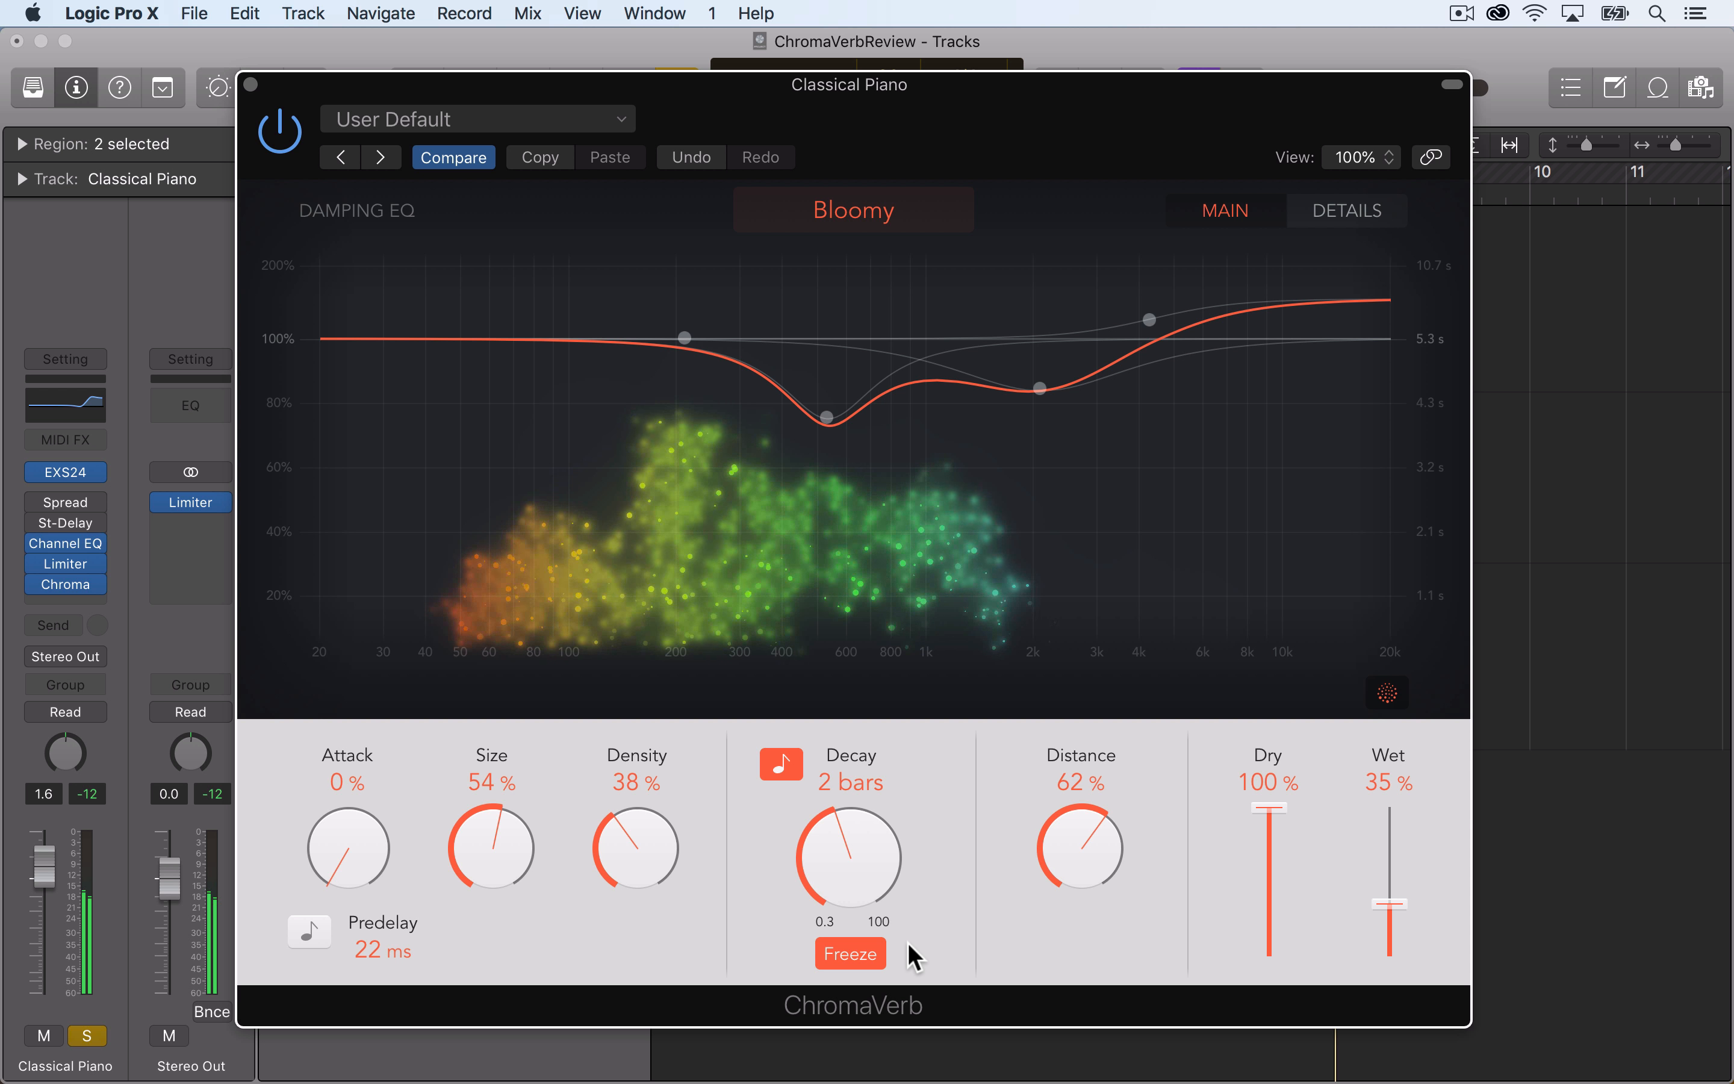
pyautogui.click(883, 945)
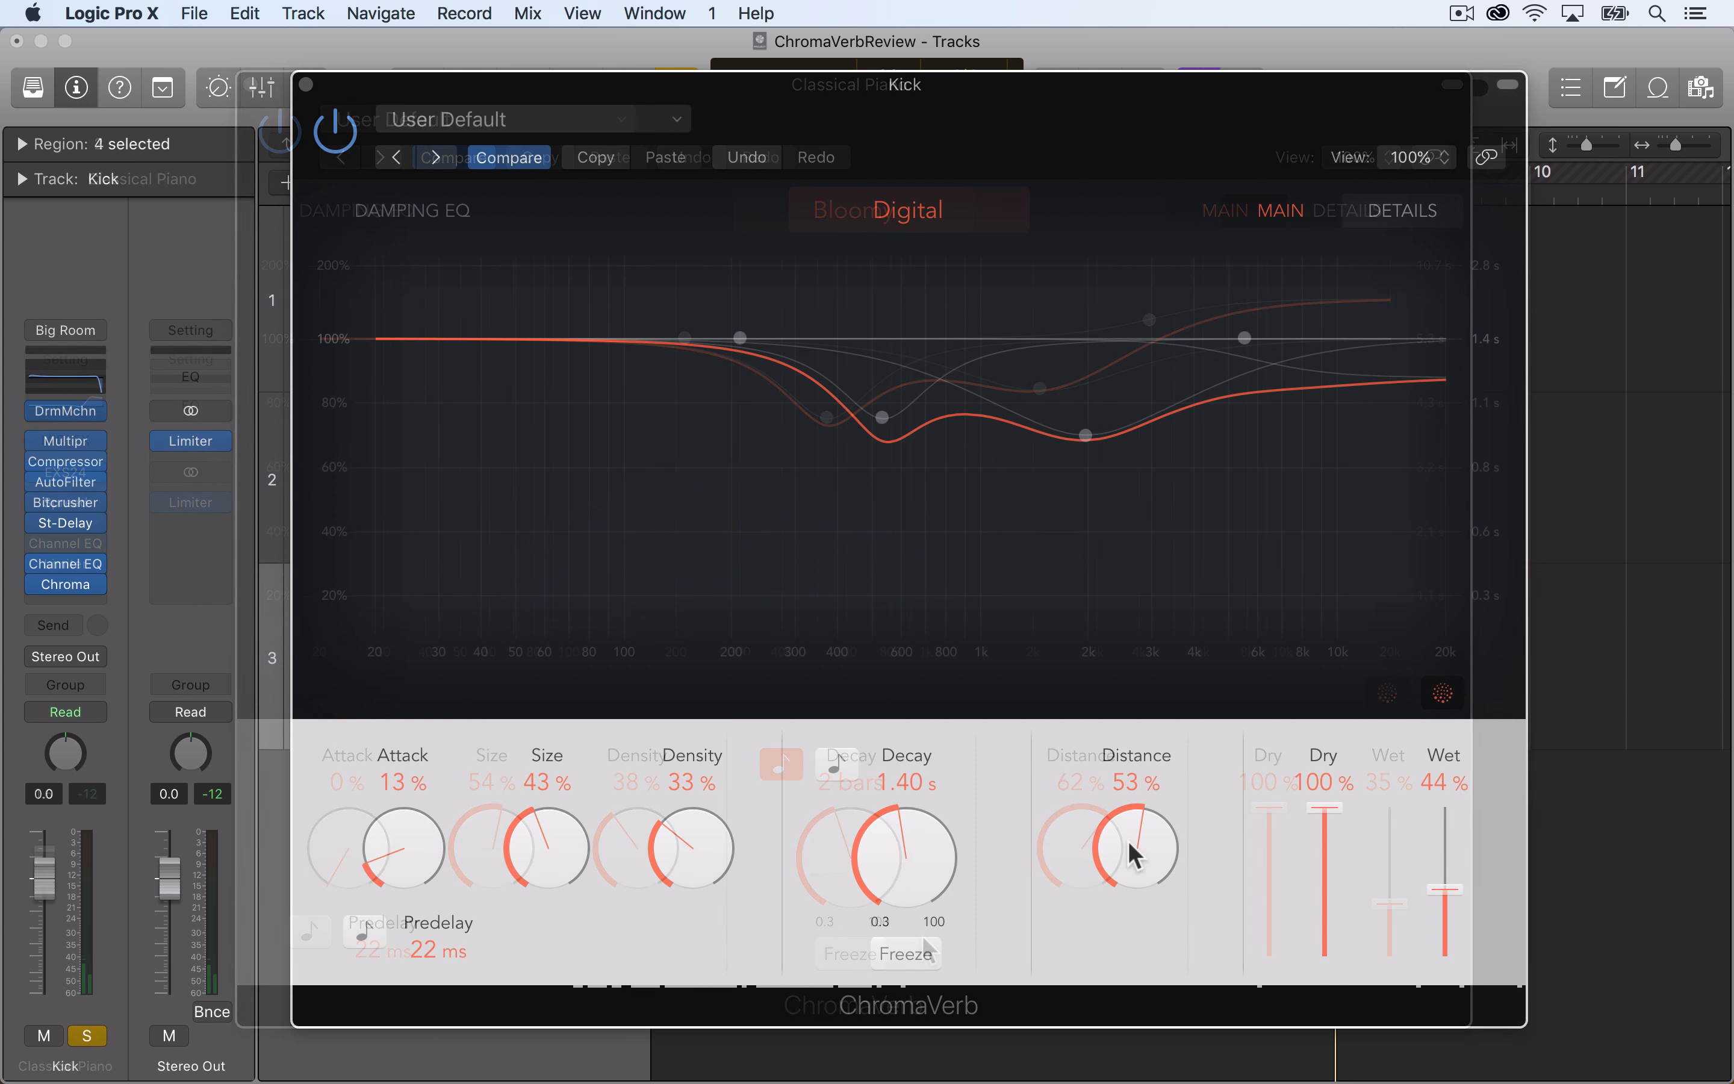
# Try the Kick reverb's Distance at 10%, settle on 37%, and unsolo the Kick during playback.
pyautogui.moveTo(1150, 928)
pyautogui.mouseDown()
pyautogui.moveTo(1199, 735)
pyautogui.moveTo(1199, 1076)
pyautogui.moveTo(1157, 961)
pyautogui.mouseUp()
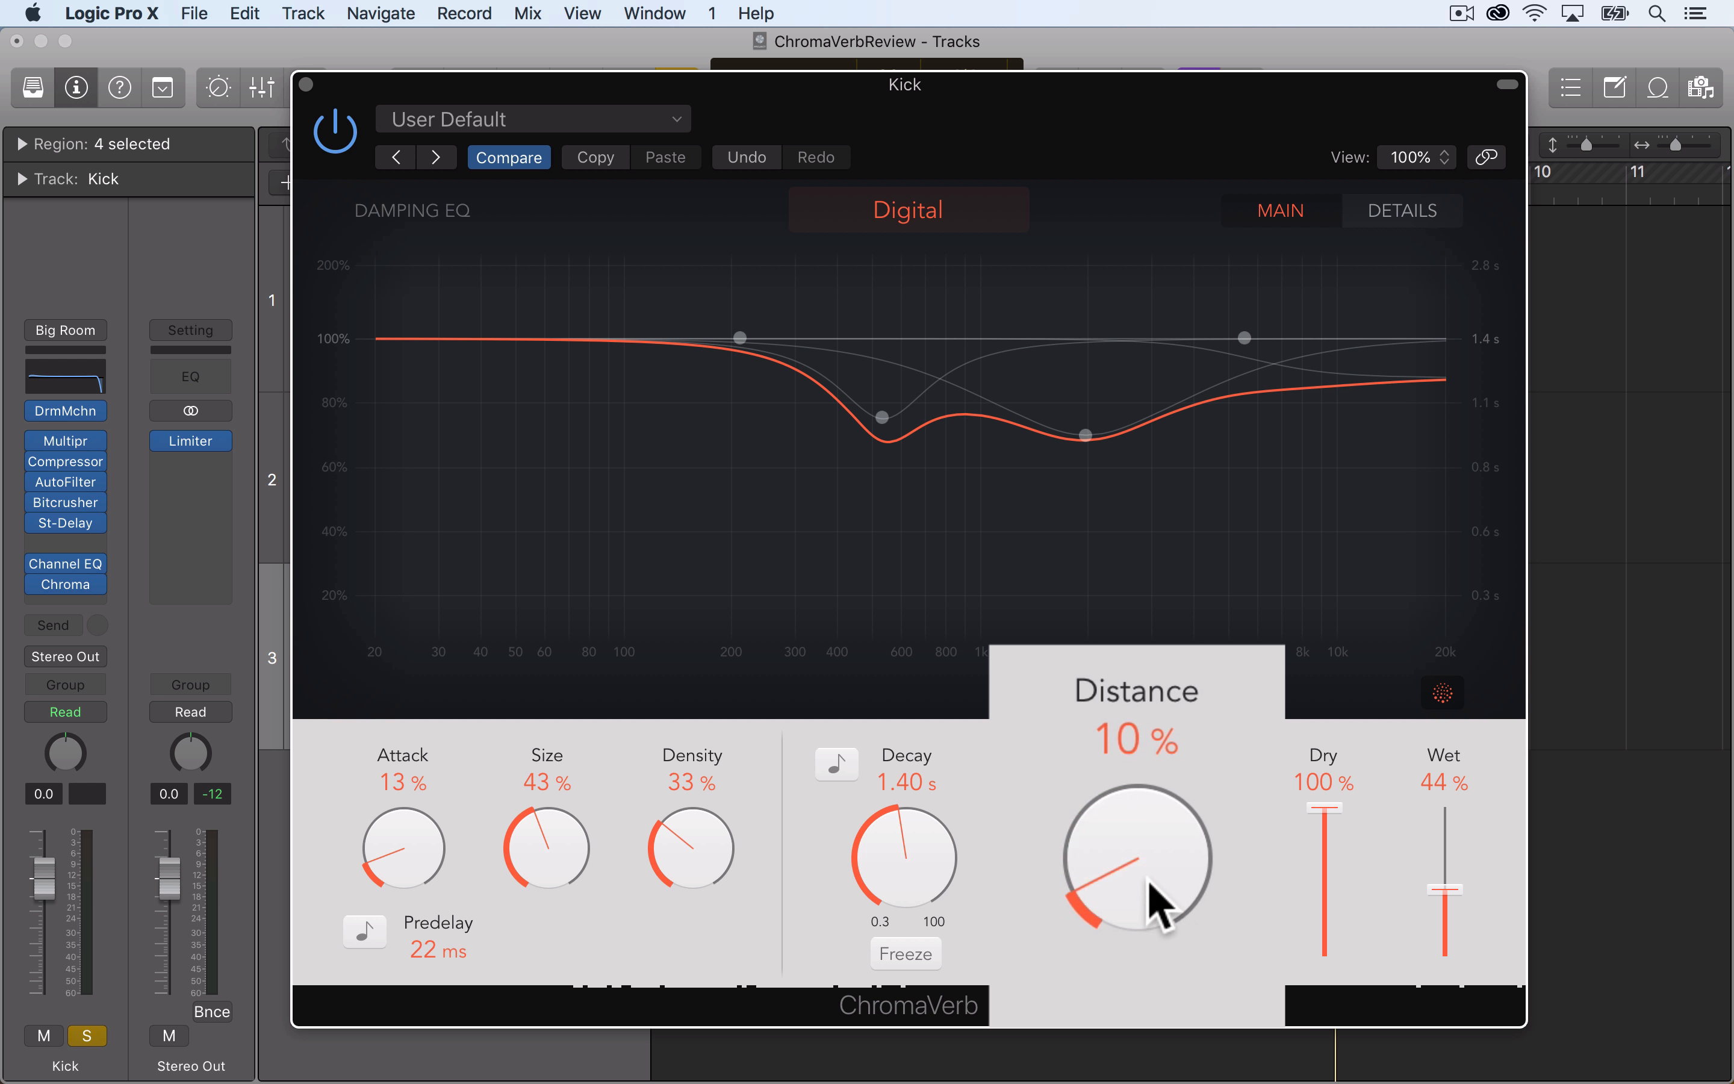
pyautogui.moveTo(1149, 884); pyautogui.dragTo(1194, 764)
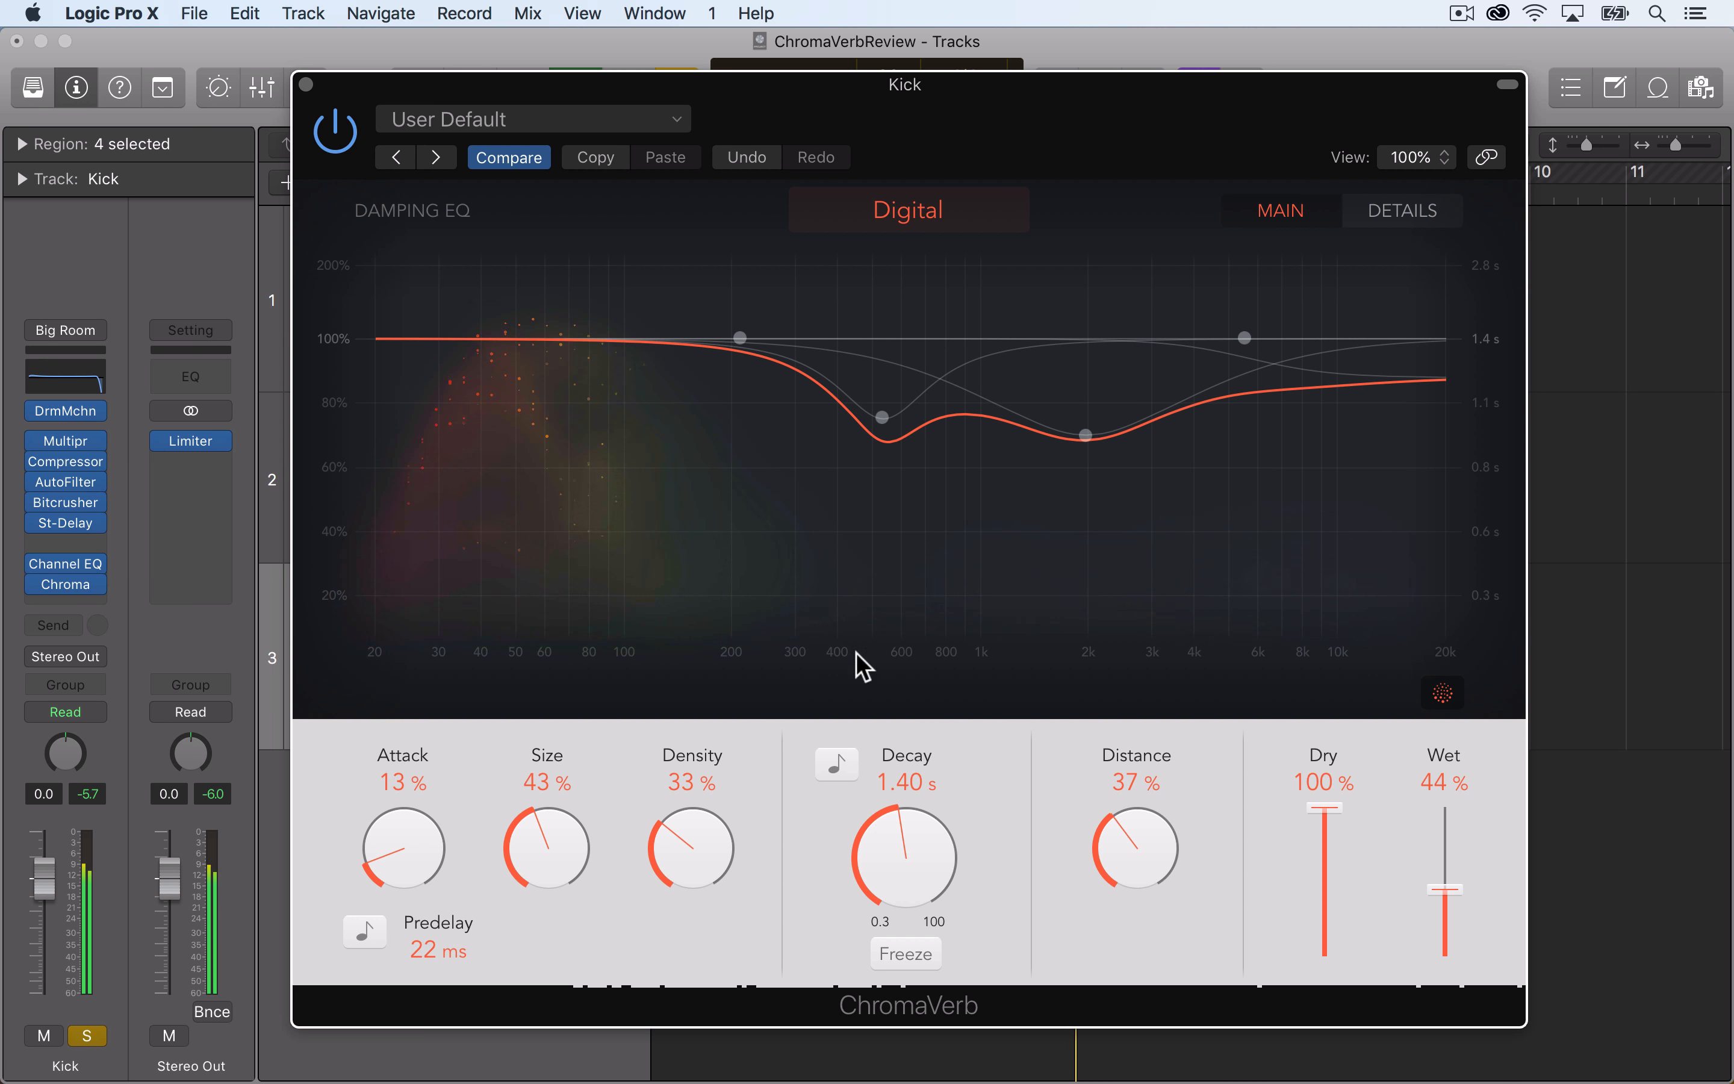
pyautogui.click(92, 1037)
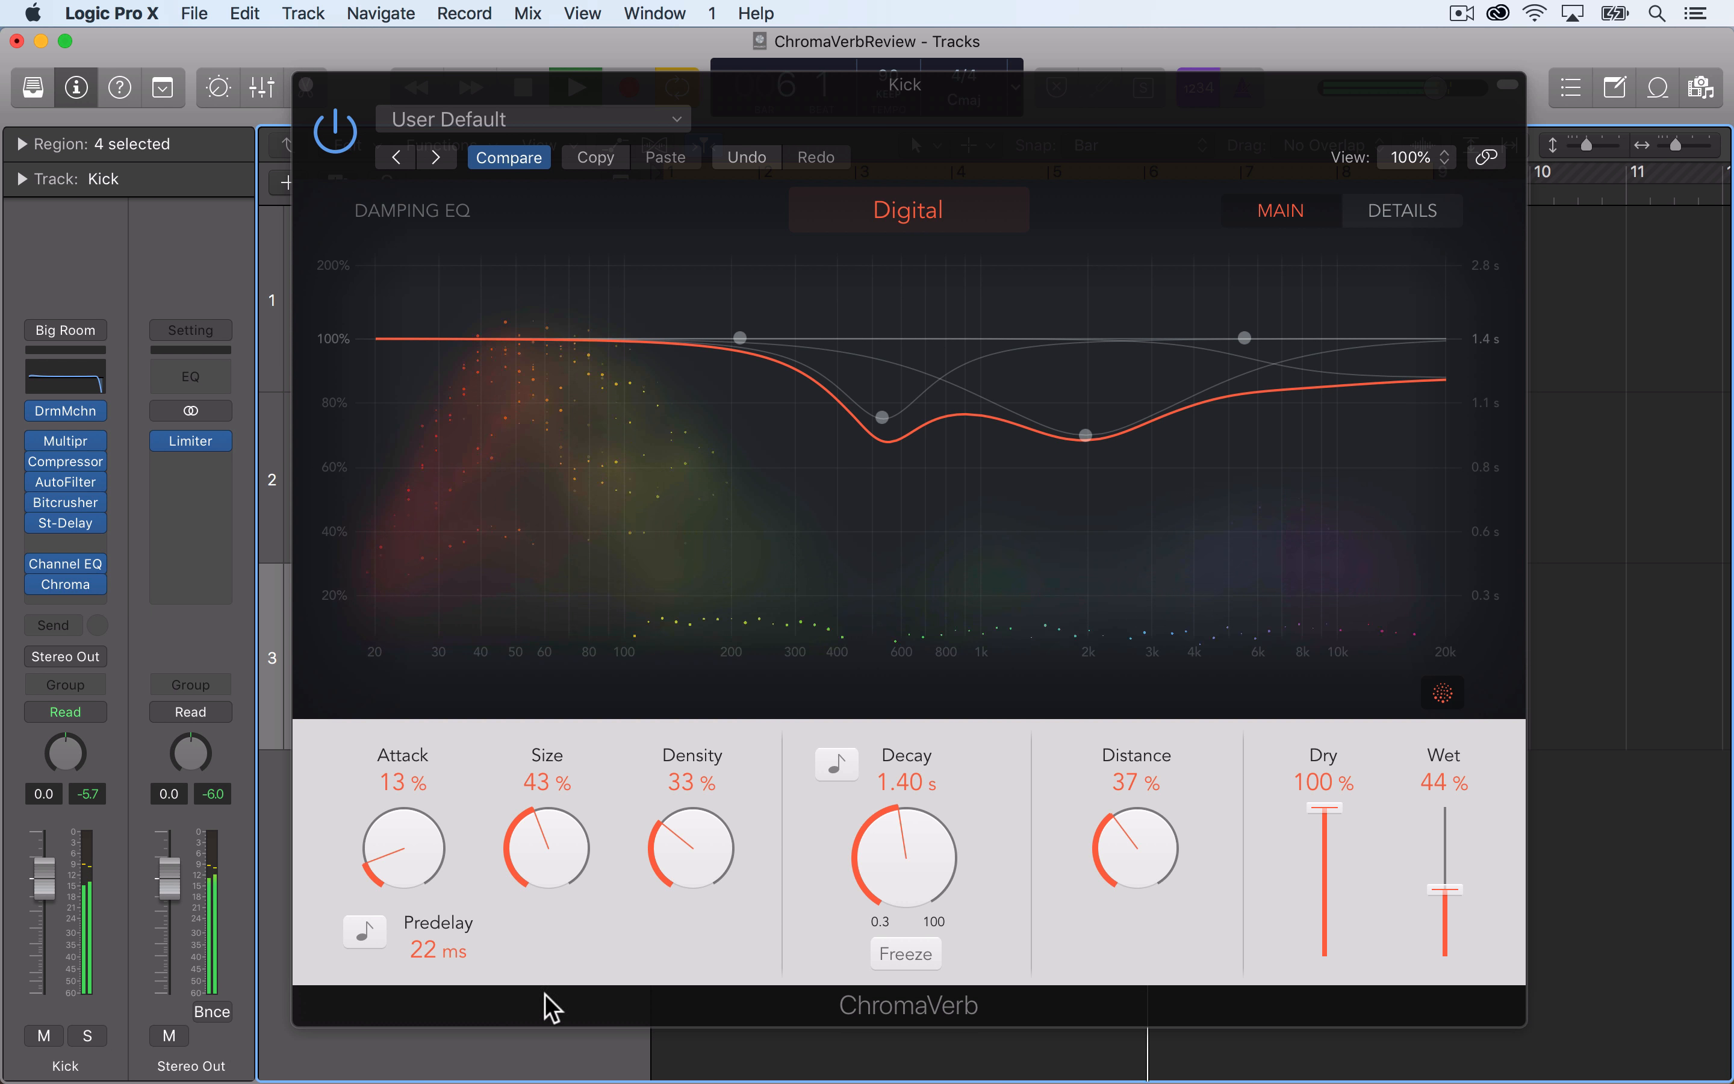